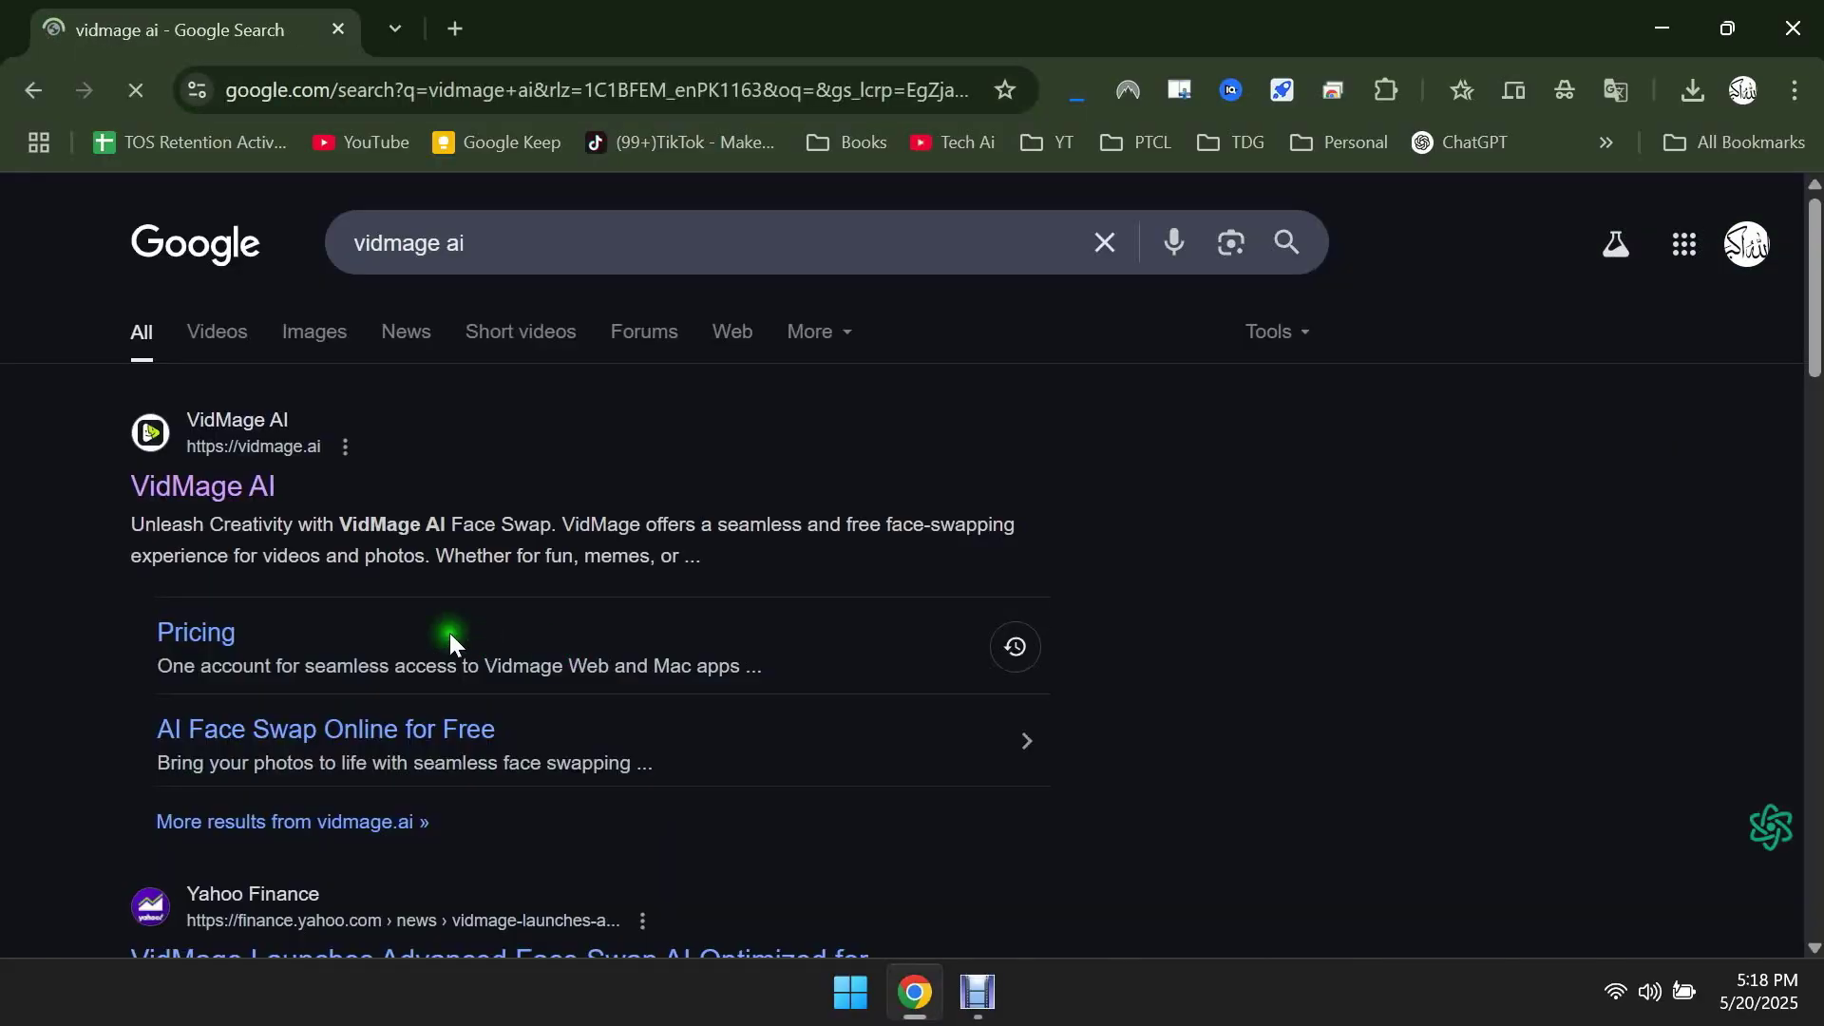
# Step: Open the VidMage AI site from the search results and go to its Photo Face Swap tool
pyautogui.click(218, 496)
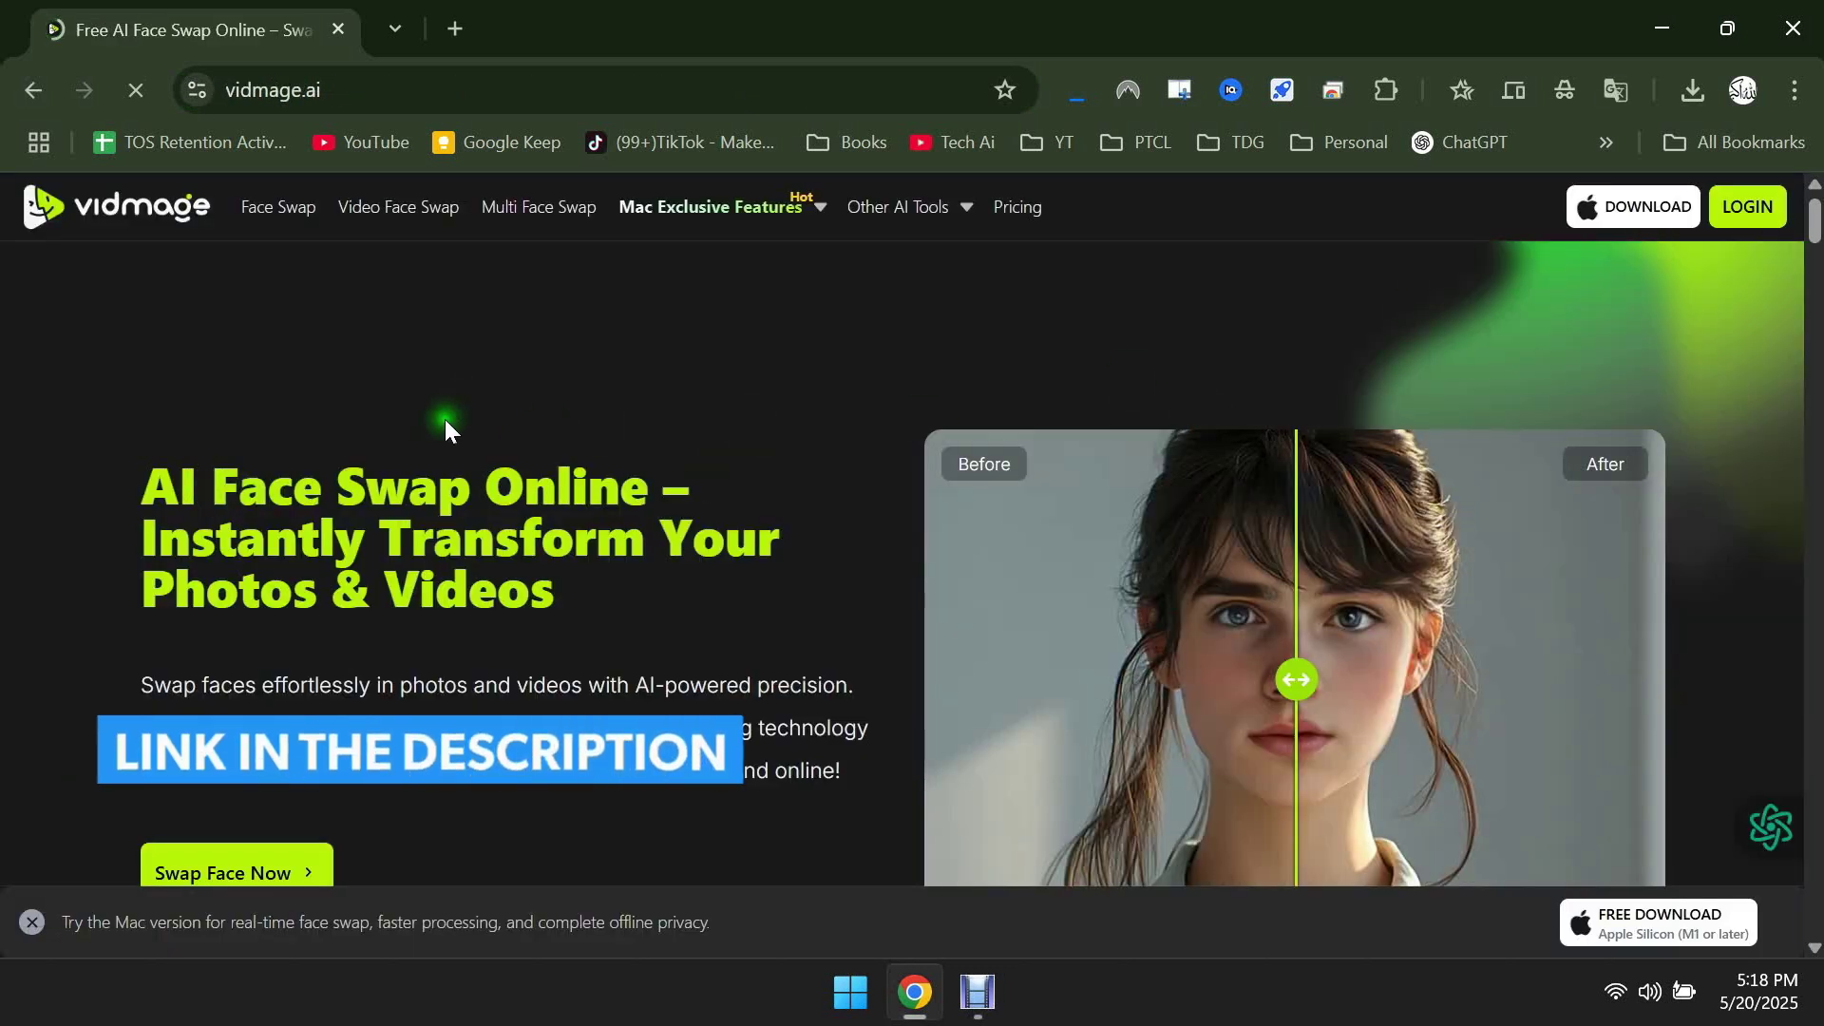
pyautogui.click(267, 213)
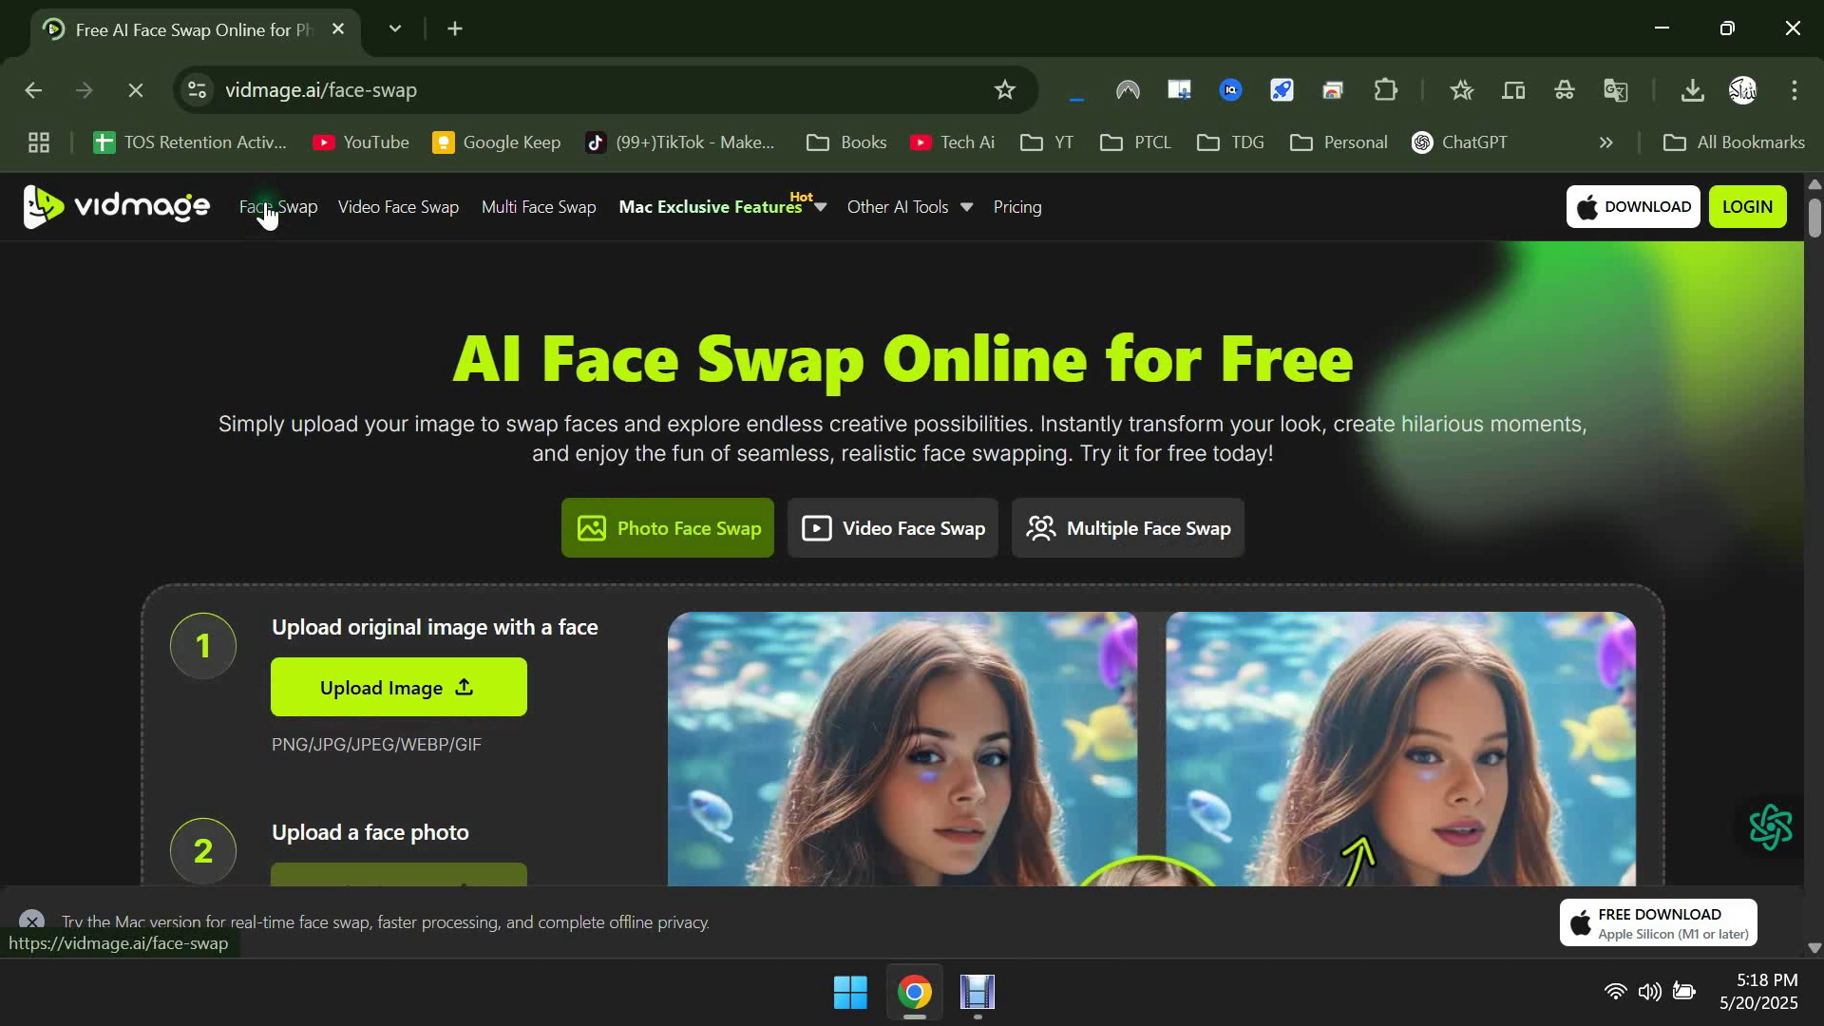
pyautogui.scroll(-3, 415, 277)
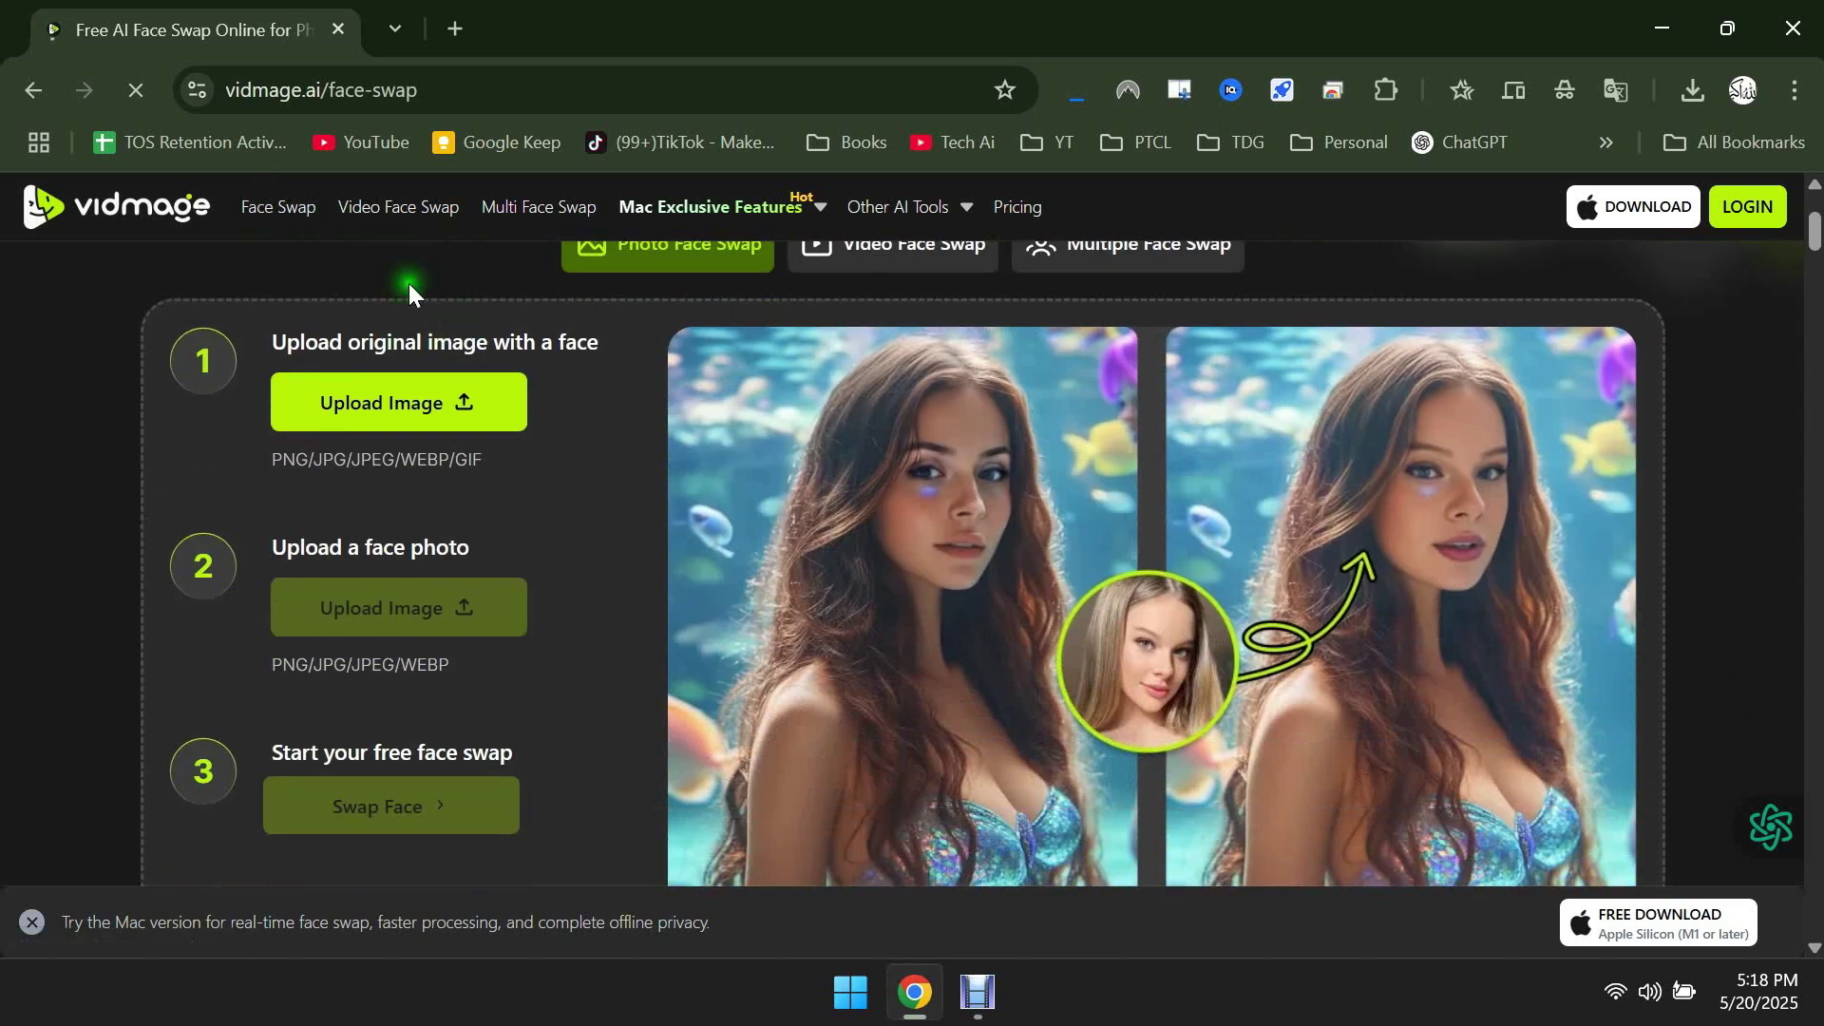
# Step: Move on to Video Face Swap, then Multiple Face Swap, viewing the Mac Exclusive Features and Other AI Tools menus
pyautogui.click(384, 230)
pyautogui.scroll(-3, 956, 473)
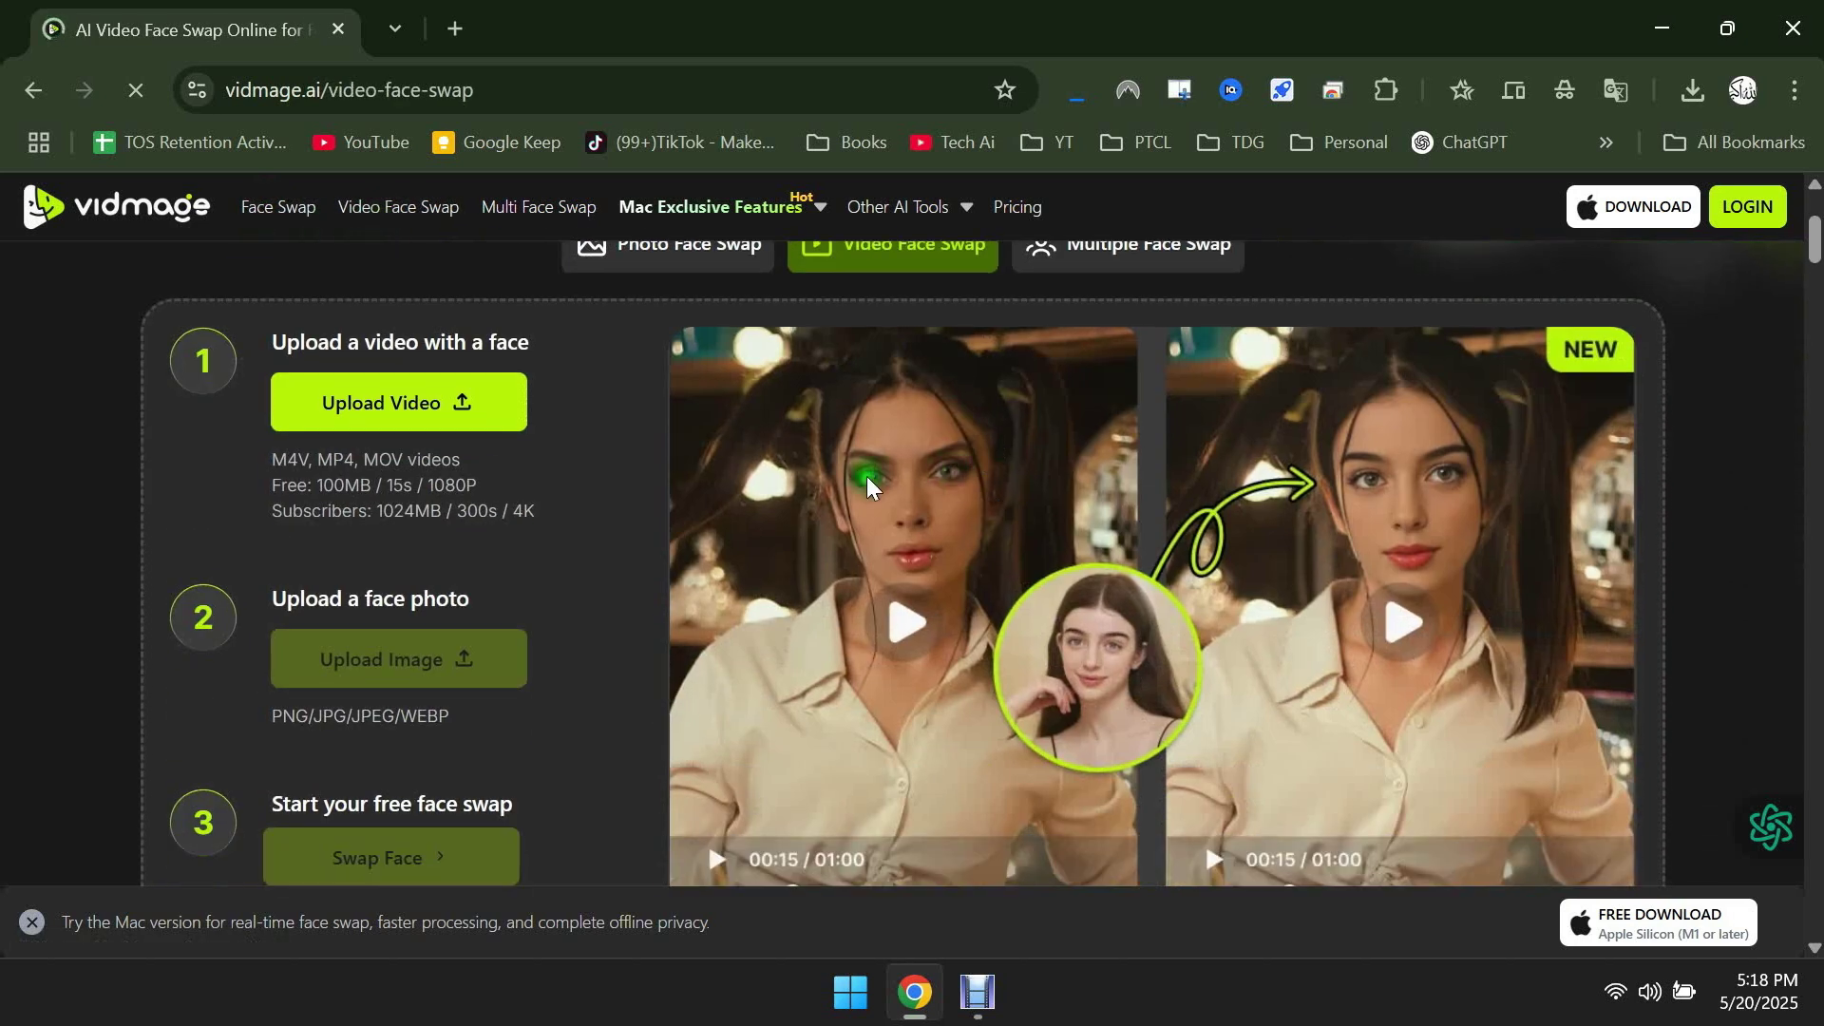
pyautogui.click(530, 227)
pyautogui.scroll(-5, 904, 497)
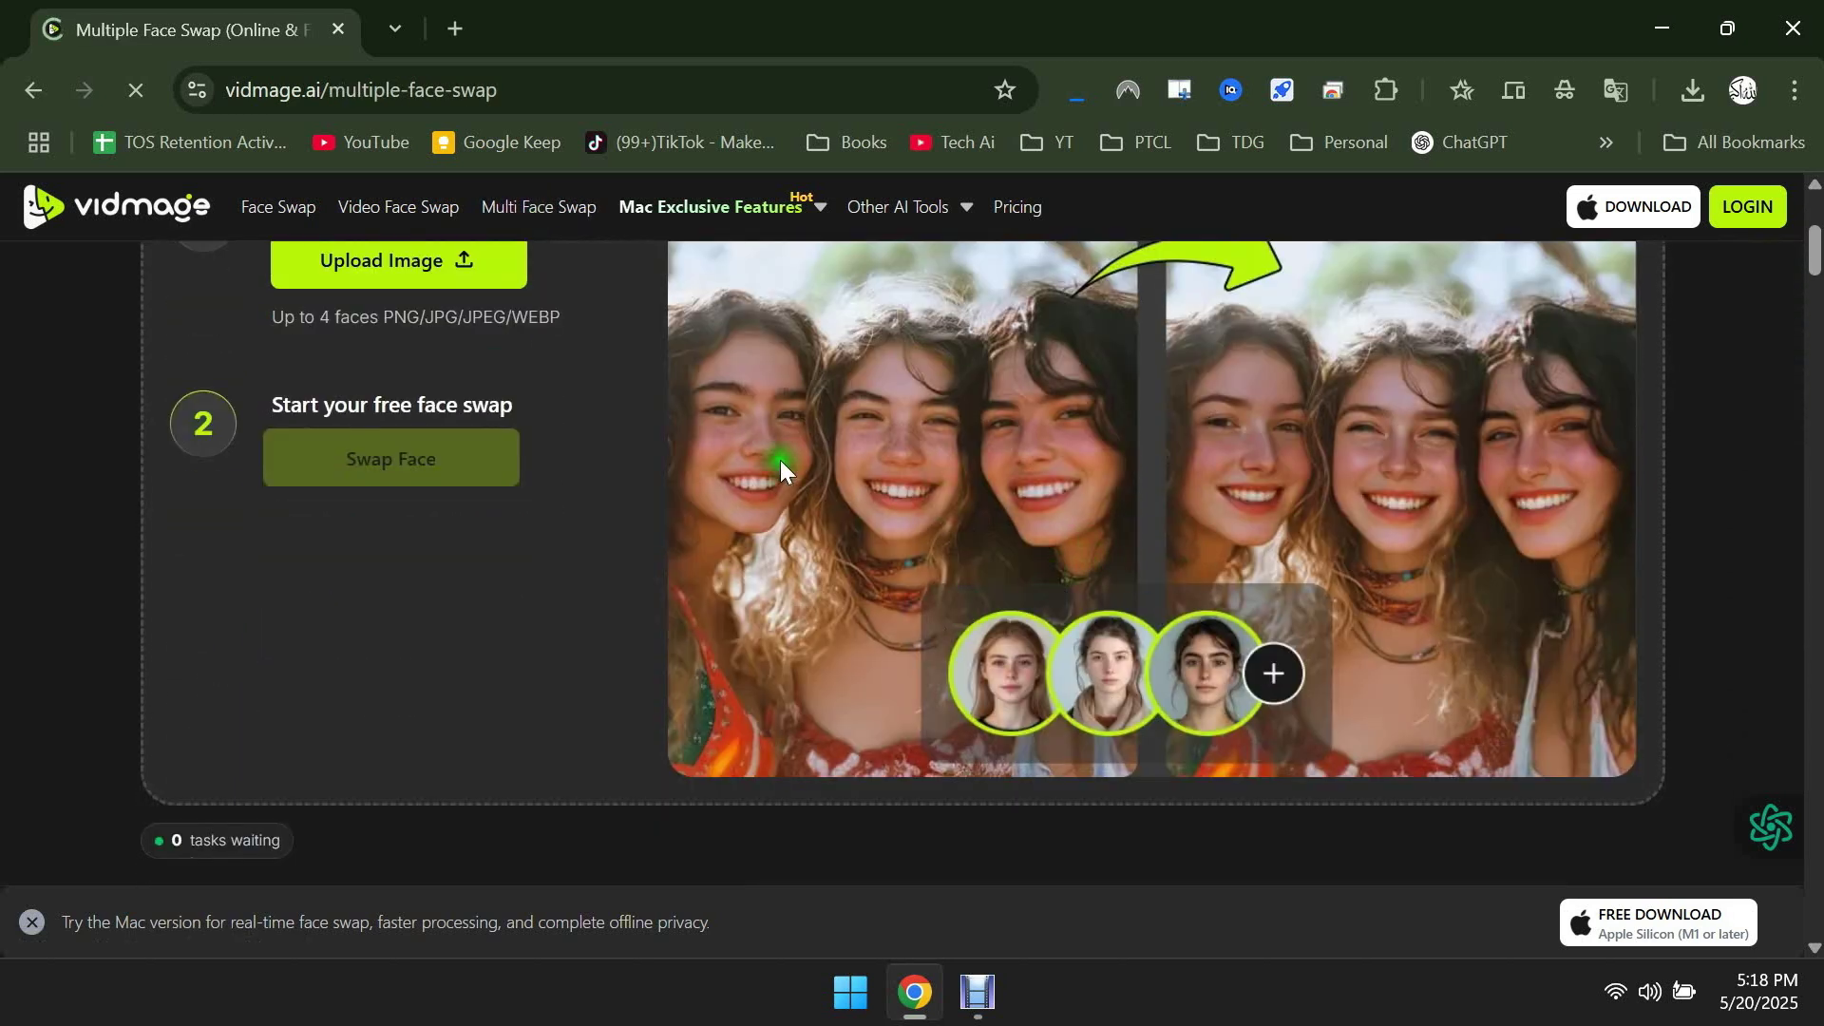
pyautogui.moveTo(750, 209)
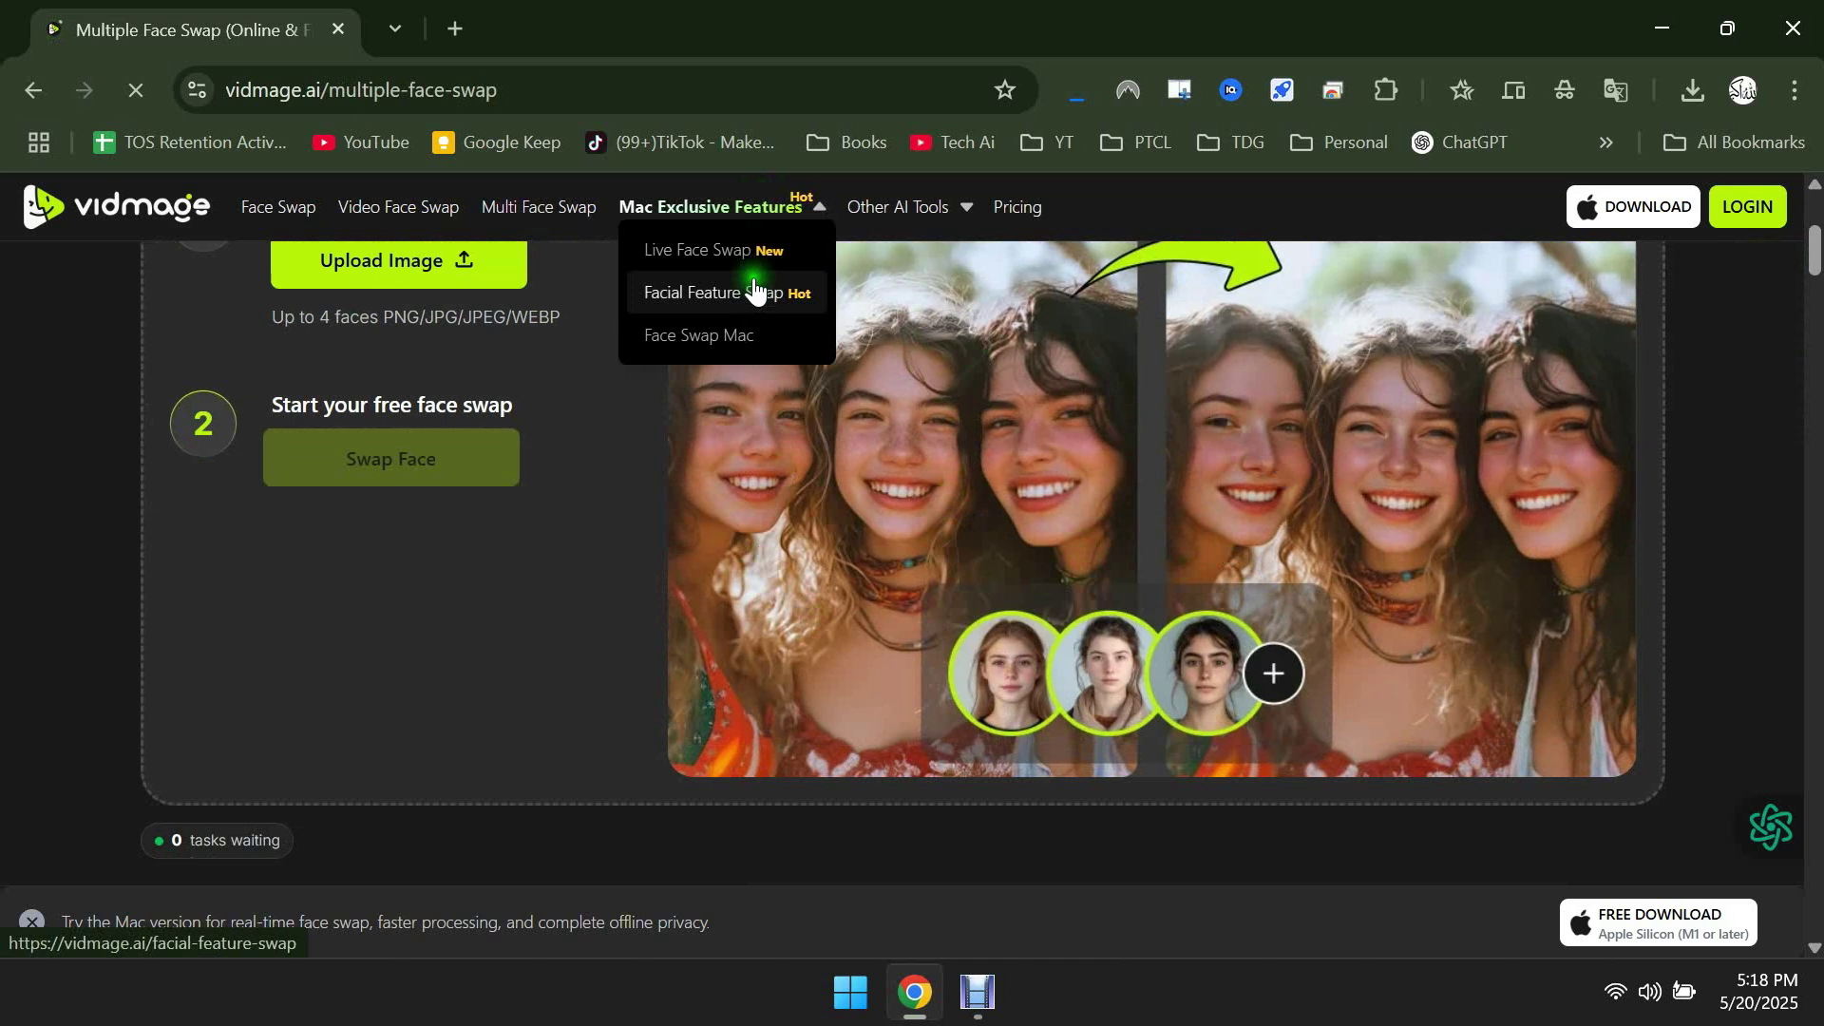
pyautogui.moveTo(893, 208)
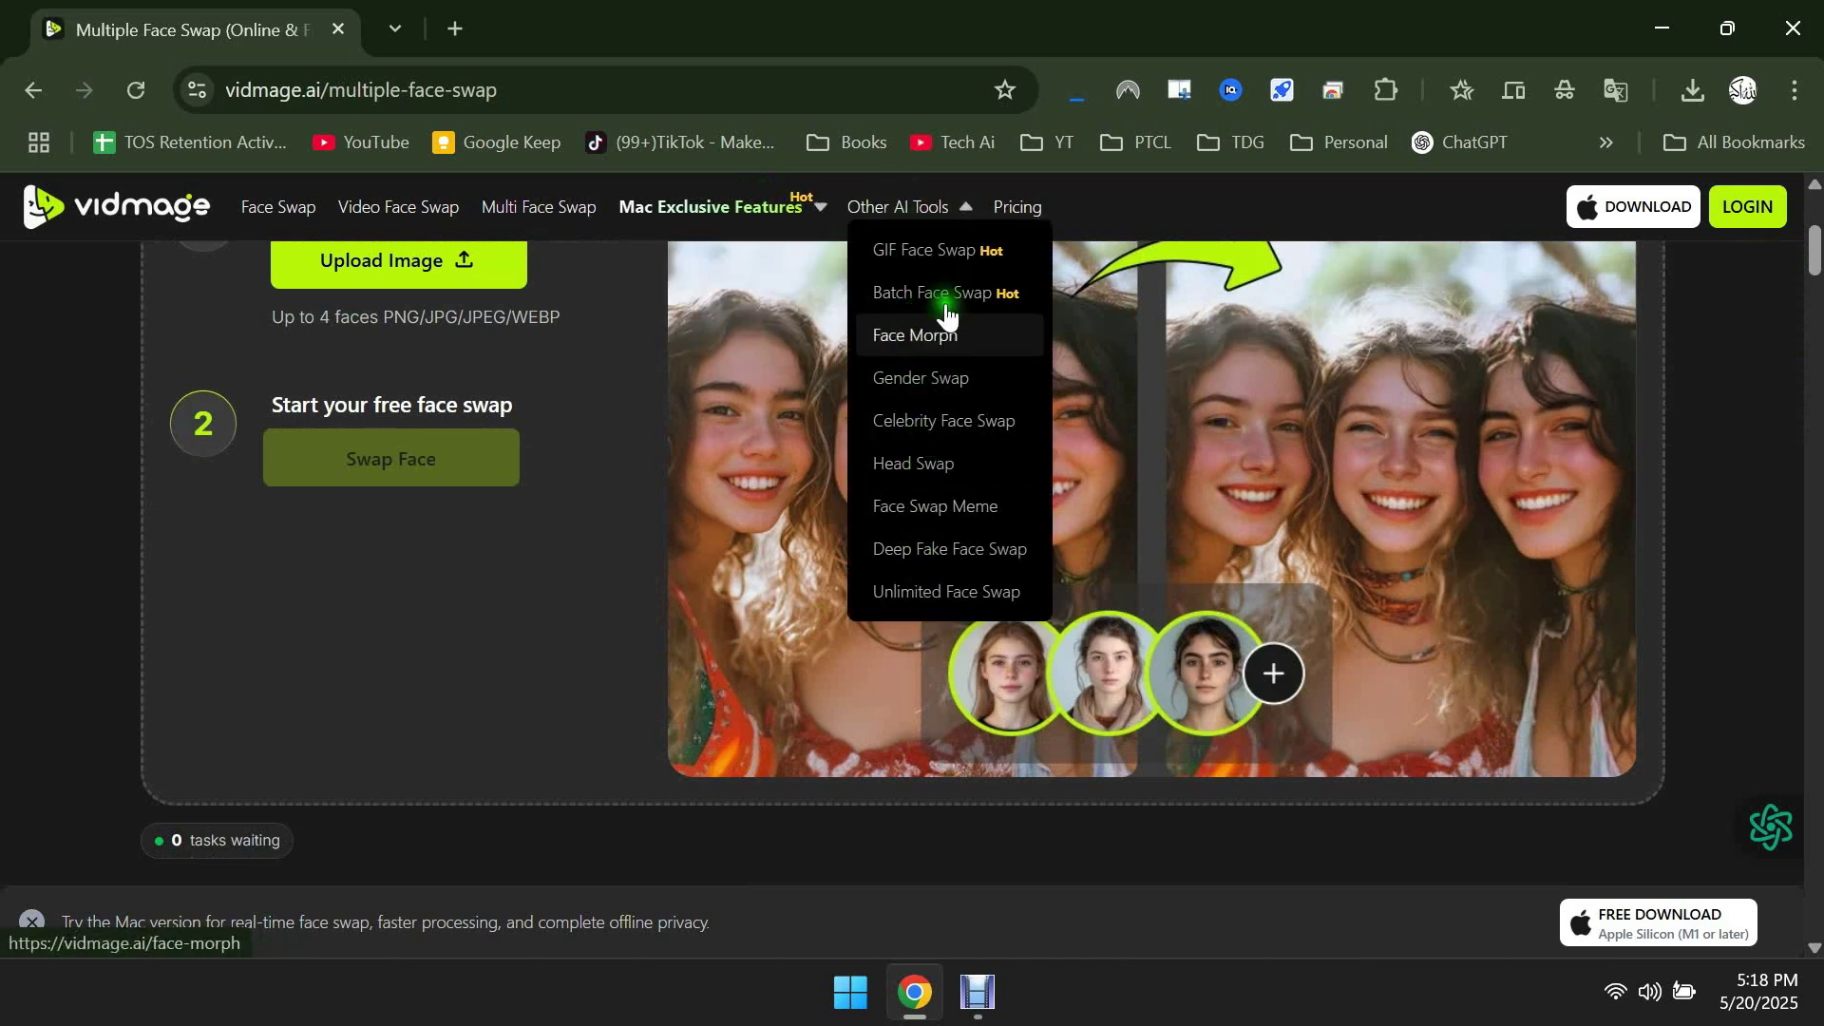
pyautogui.scroll(5, 1222, 352)
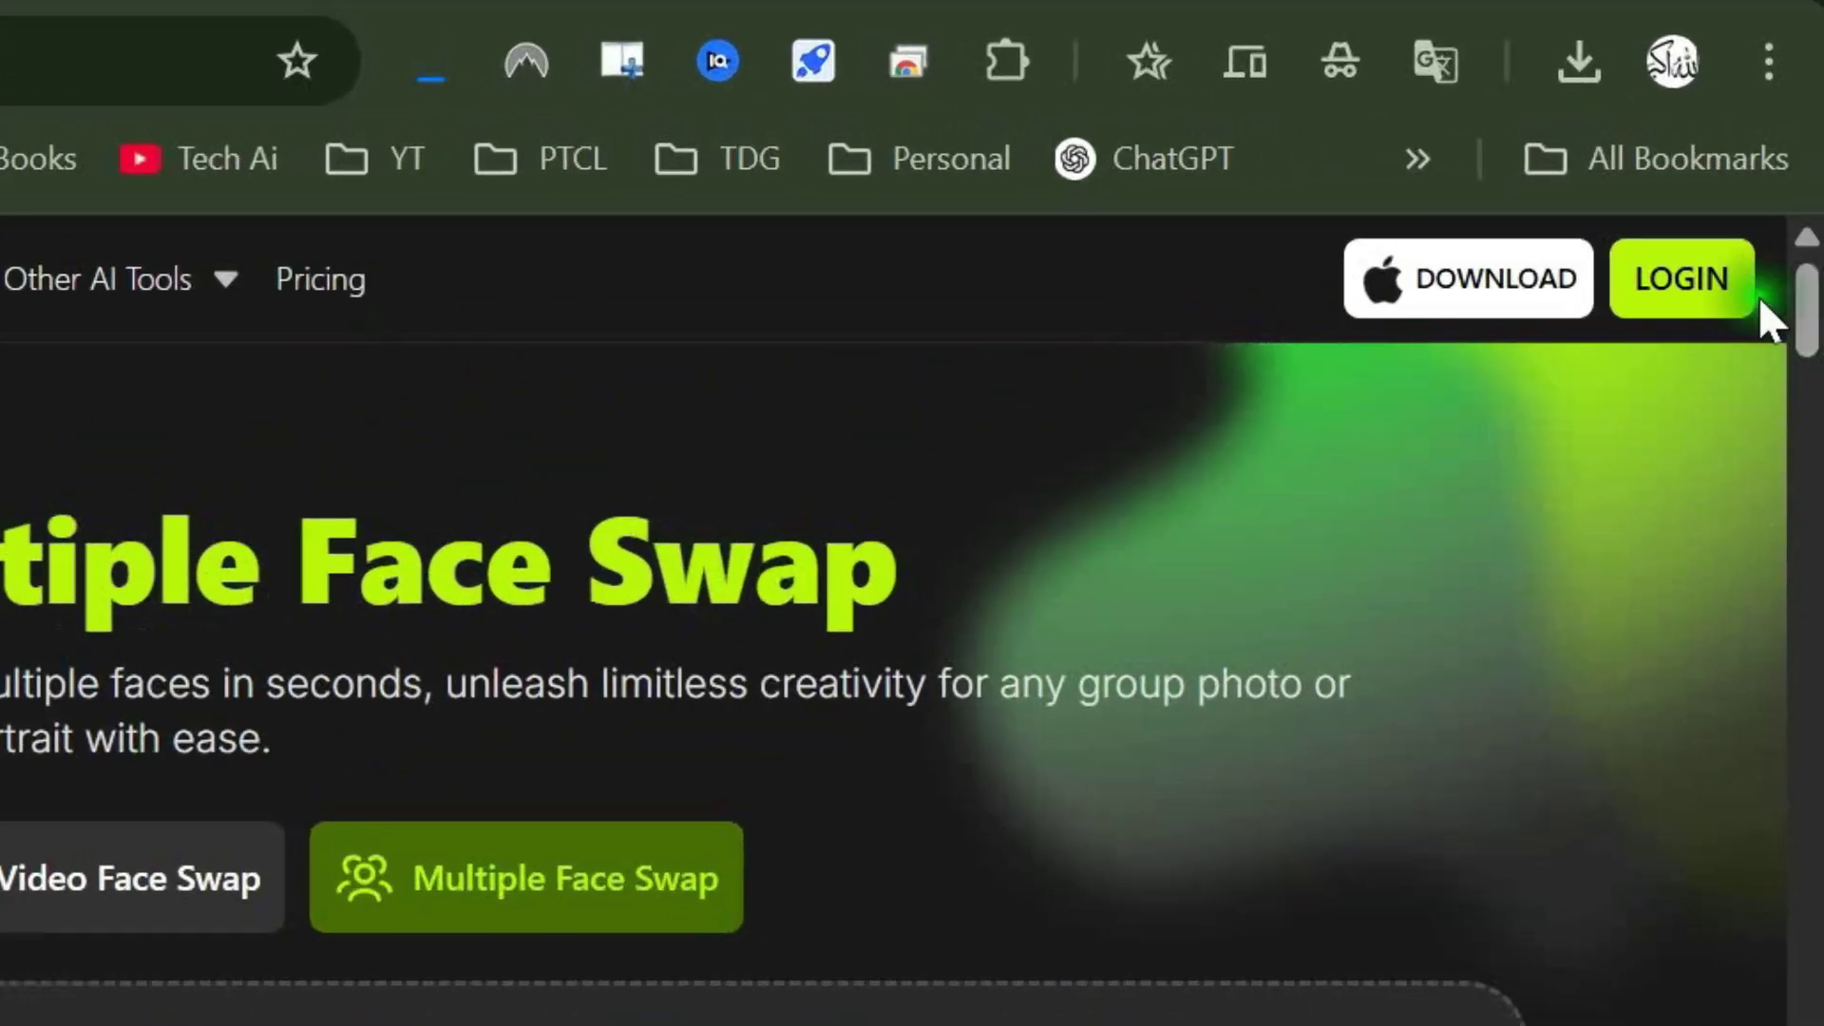
# Step: Log in to VidMage AI through Continue with Google using the Google account
pyautogui.click(1689, 278)
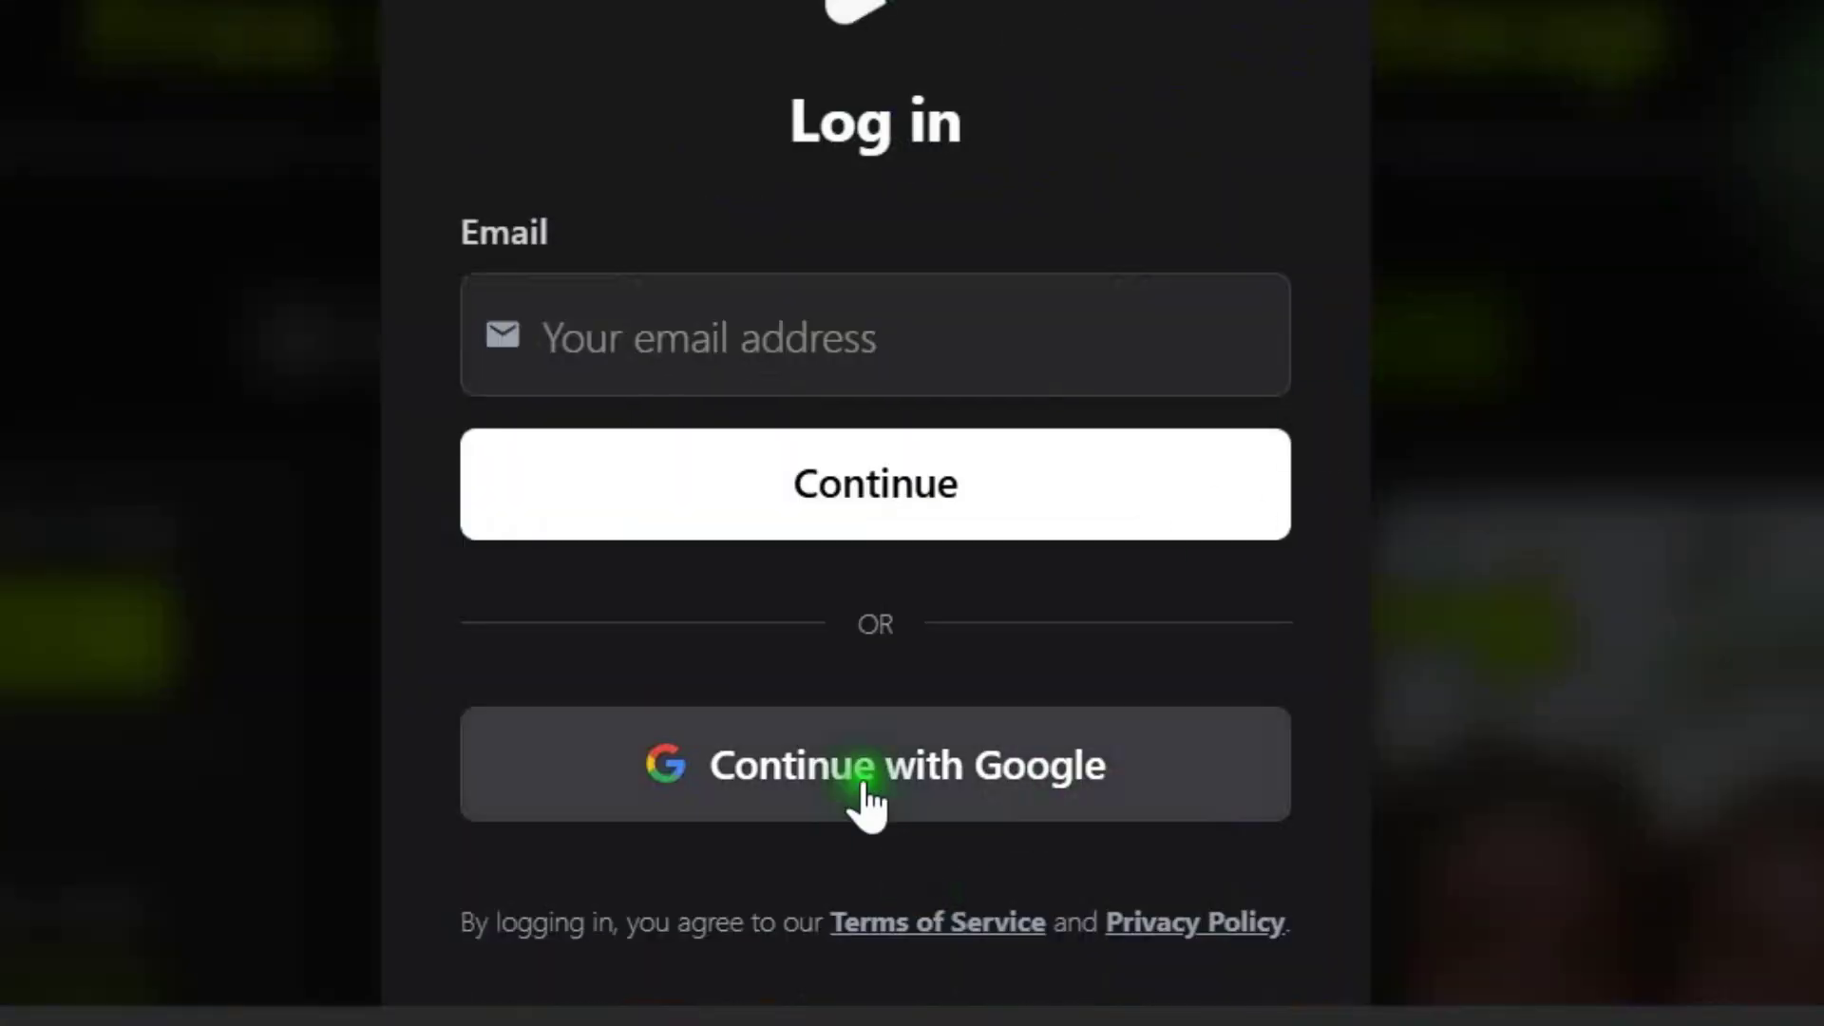
pyautogui.click(864, 803)
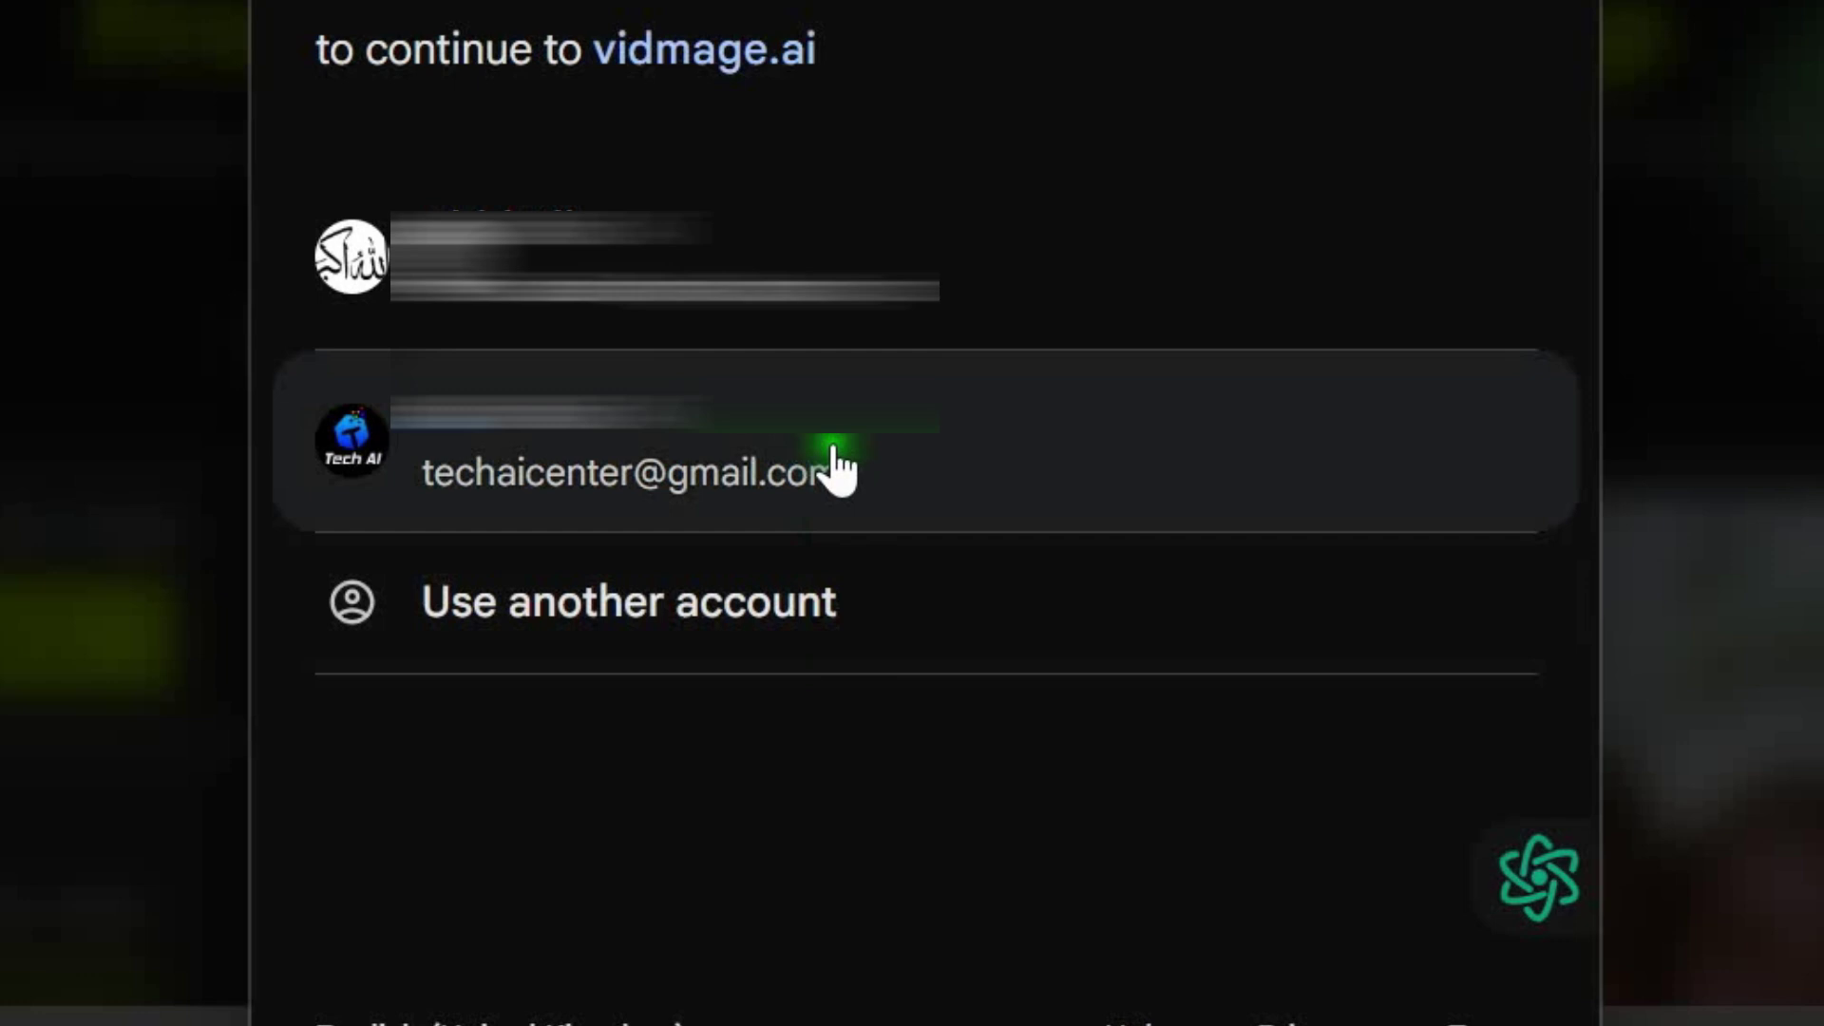
pyautogui.click(836, 470)
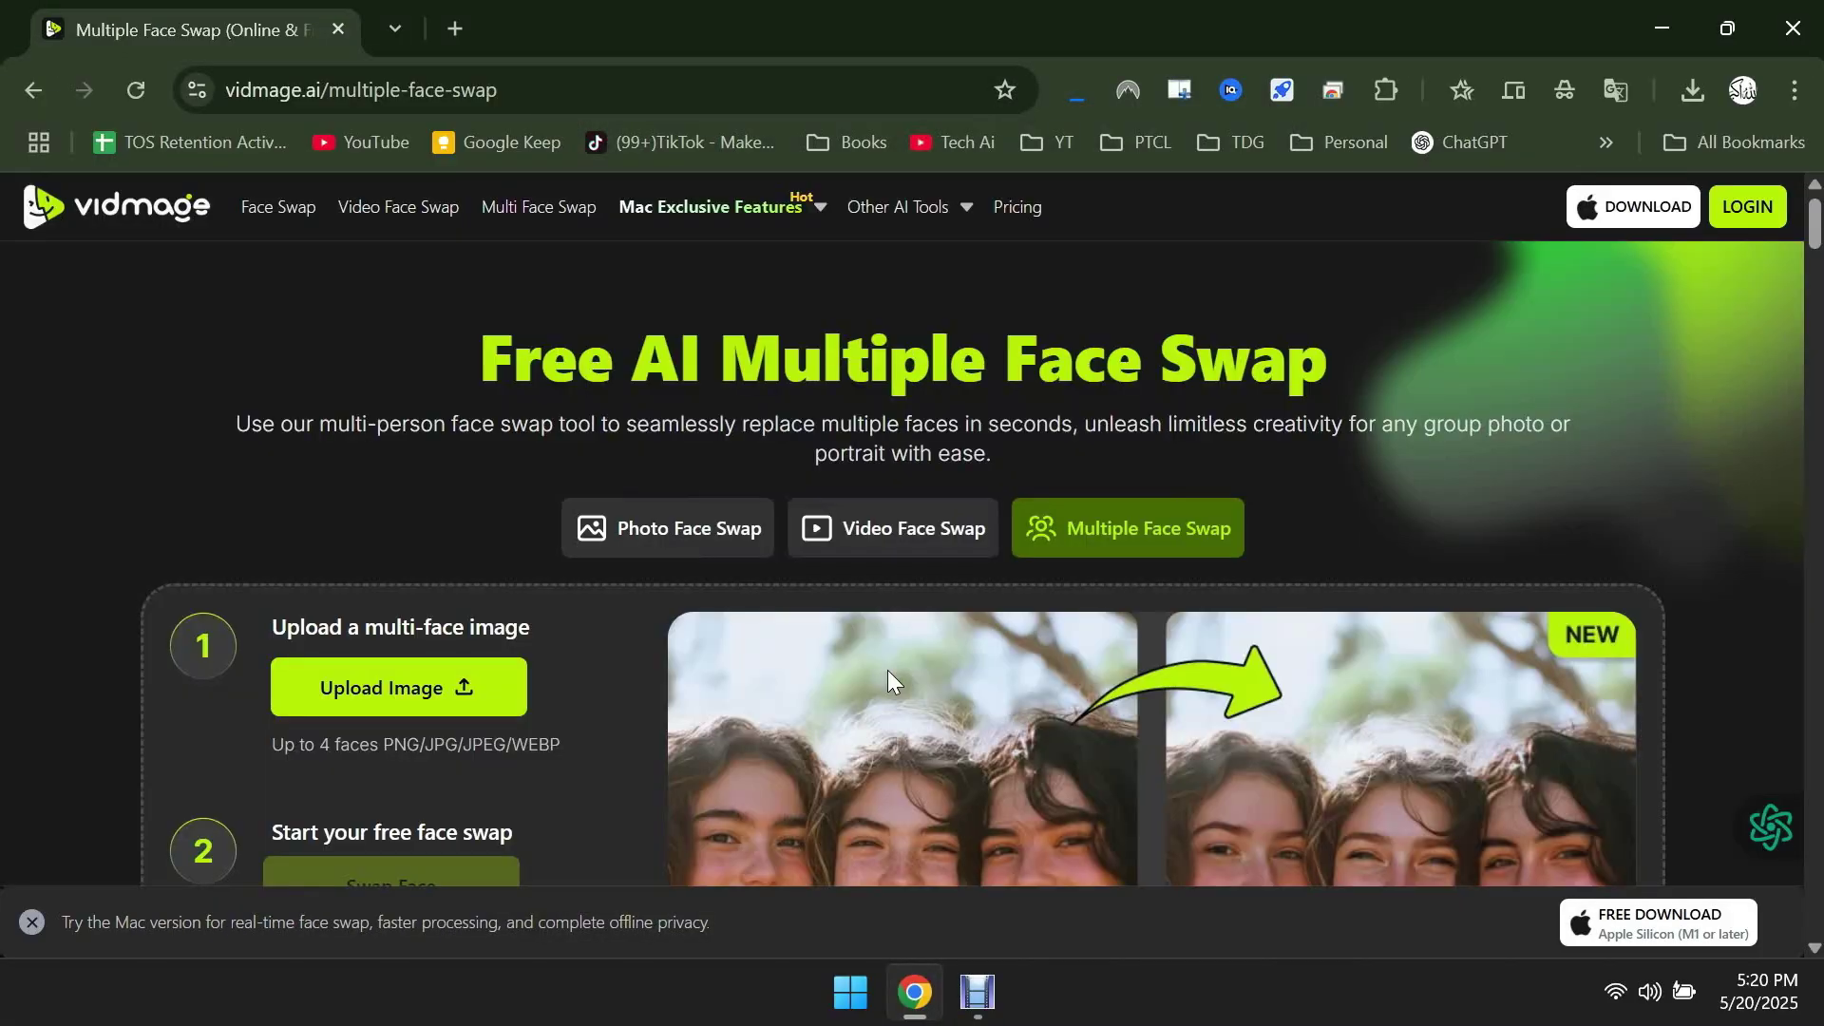
pyautogui.scroll(-2, 607, 432)
# Step: In Photo Face Swap, upload pexels-vikkirillova-10055278 as the original and pexels-cottonbro-4153140 as the face
pyautogui.click(270, 207)
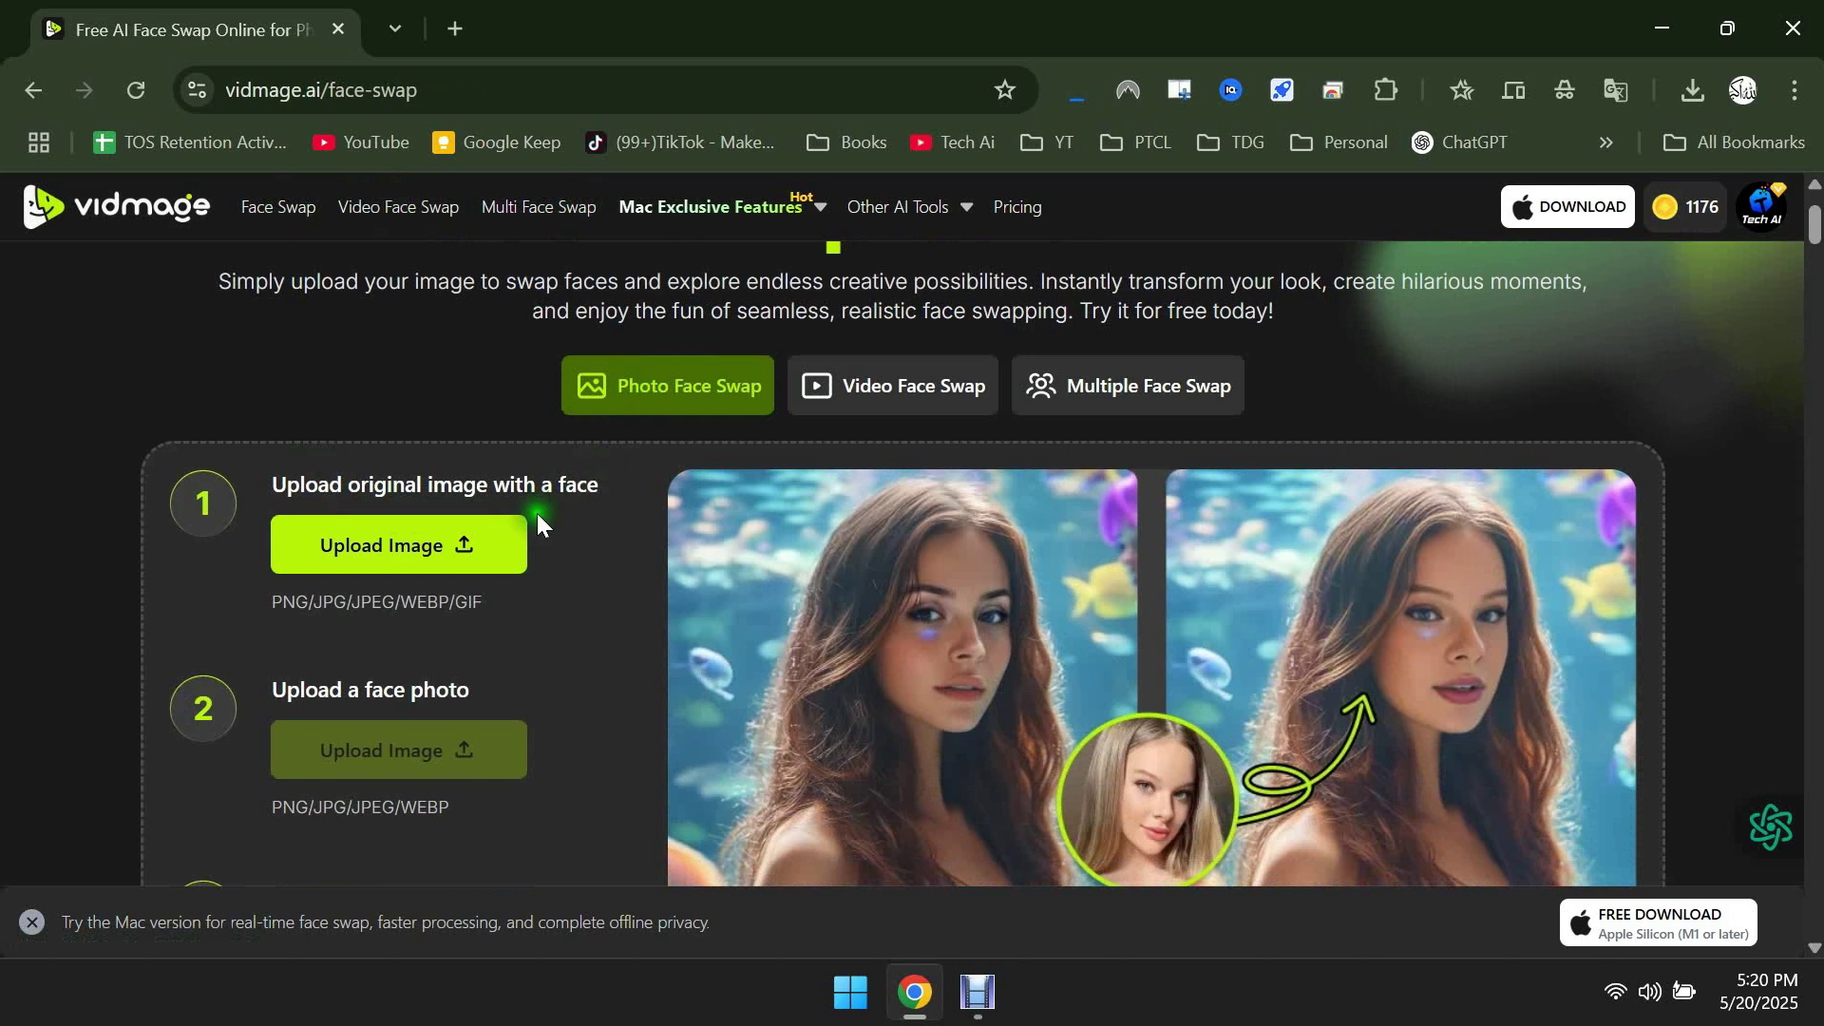
pyautogui.click(387, 543)
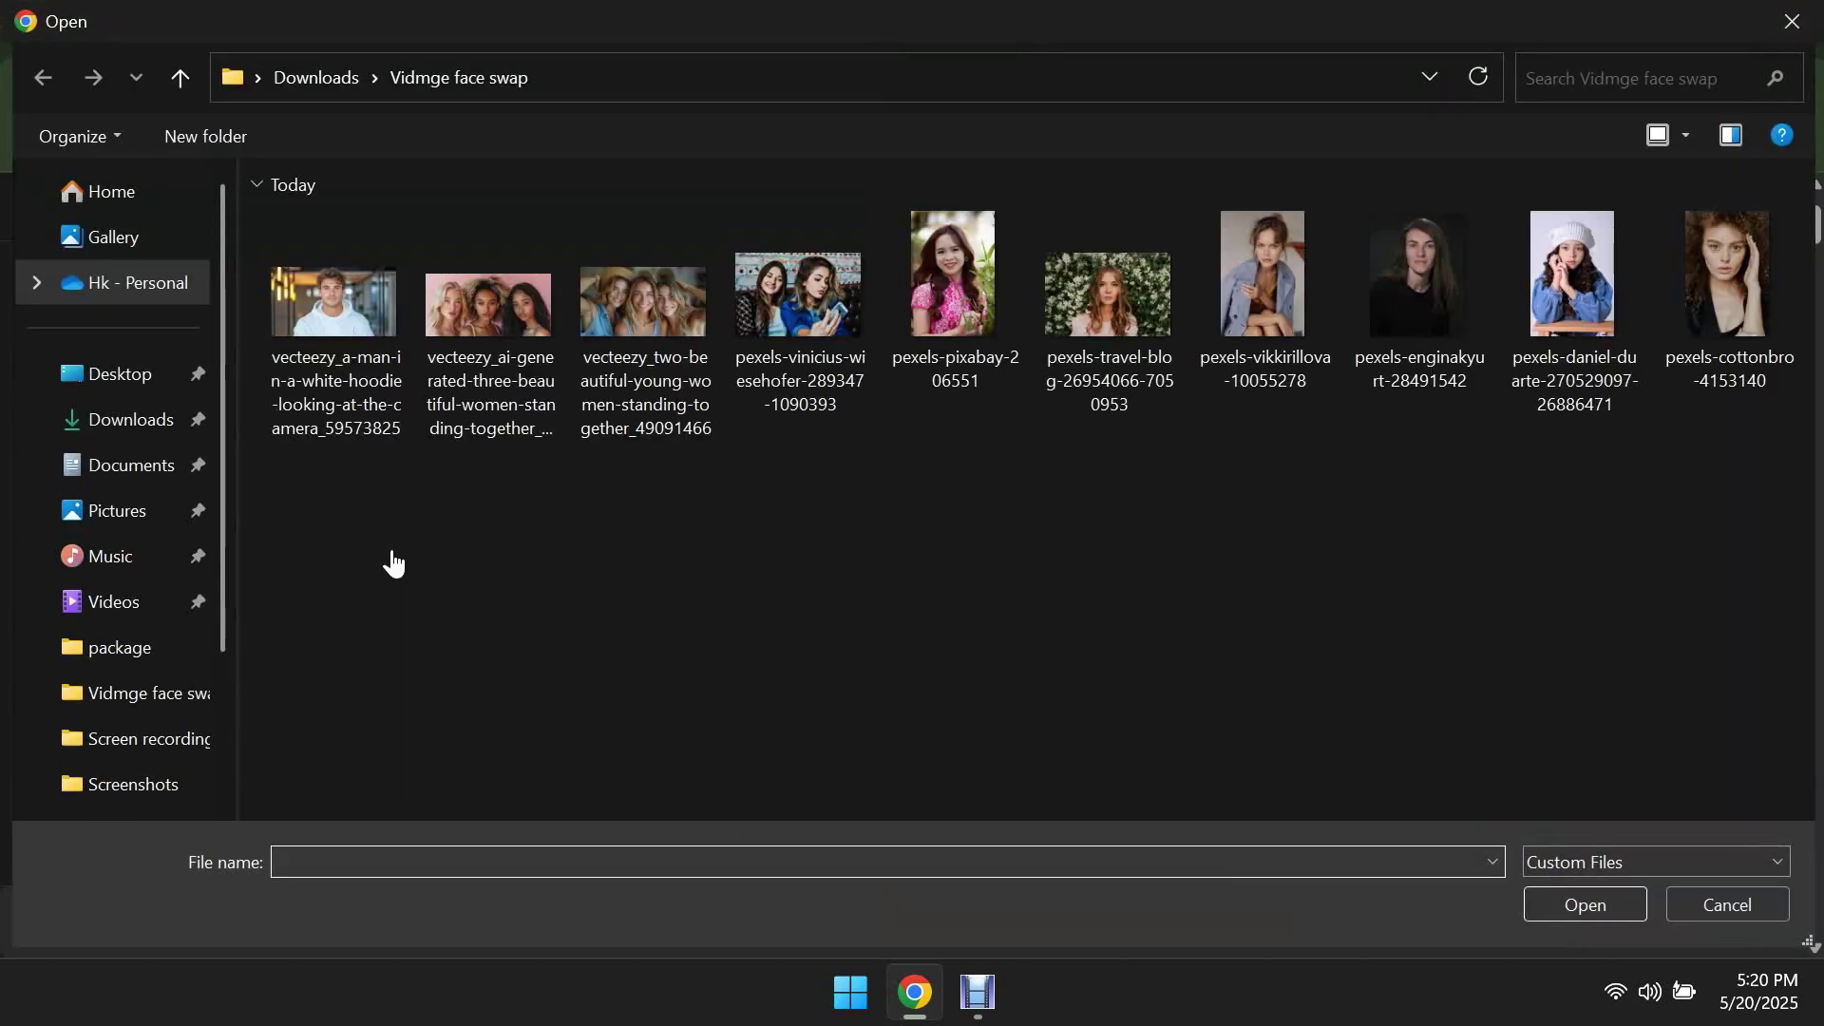
pyautogui.doubleClick(1256, 311)
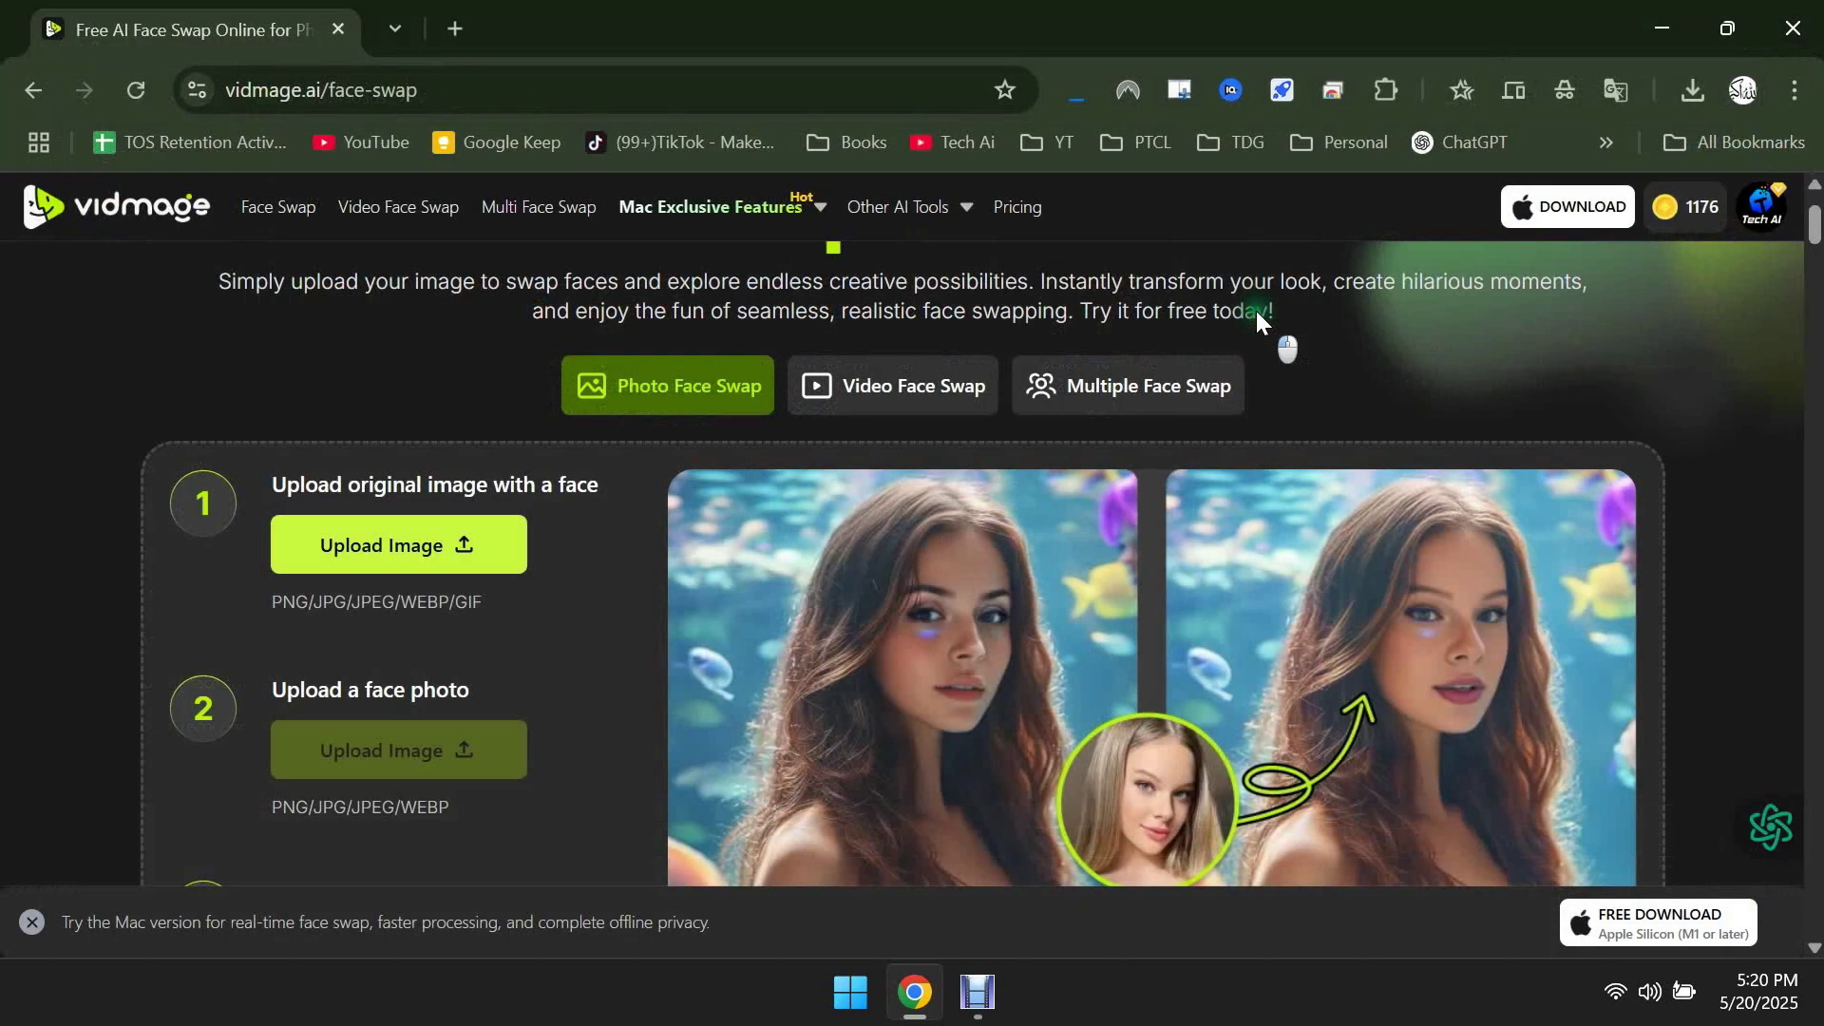
pyautogui.scroll(-2, 570, 689)
pyautogui.click(392, 617)
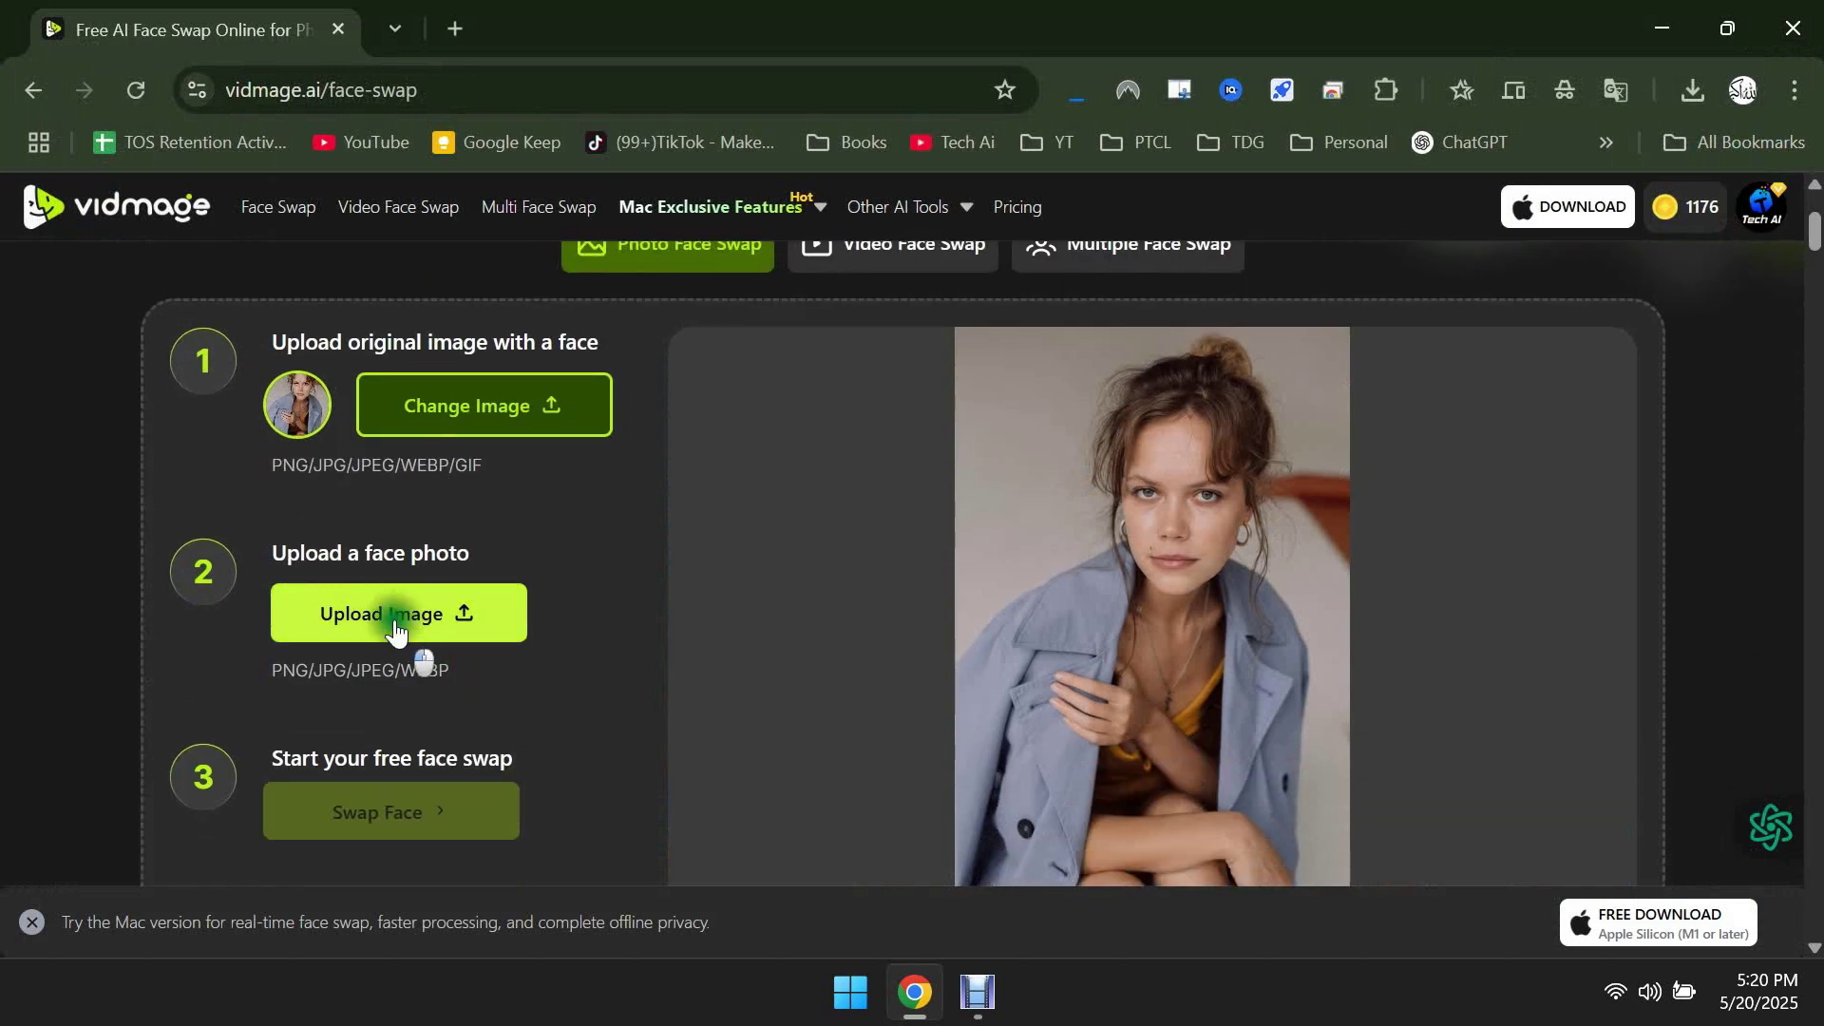
pyautogui.doubleClick(1723, 306)
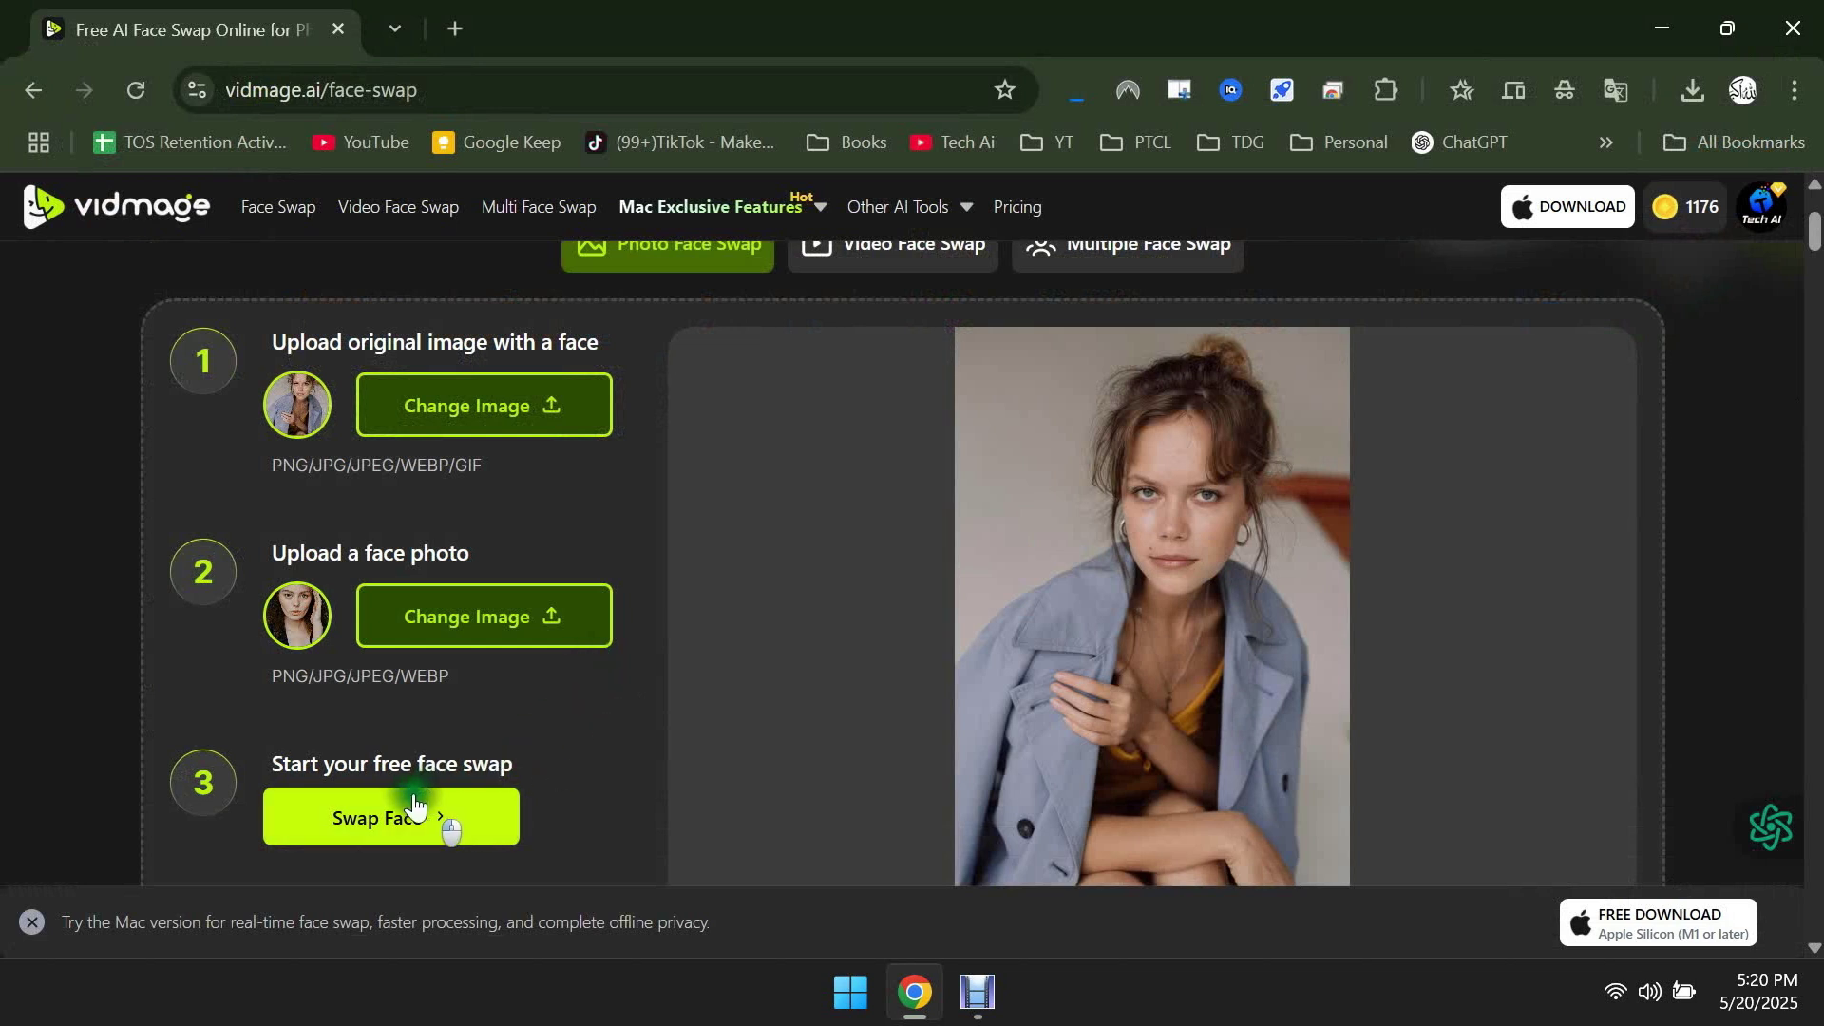
# Step: Generate the photo face swap and drag the Before/After slider to compare
pyautogui.click(376, 835)
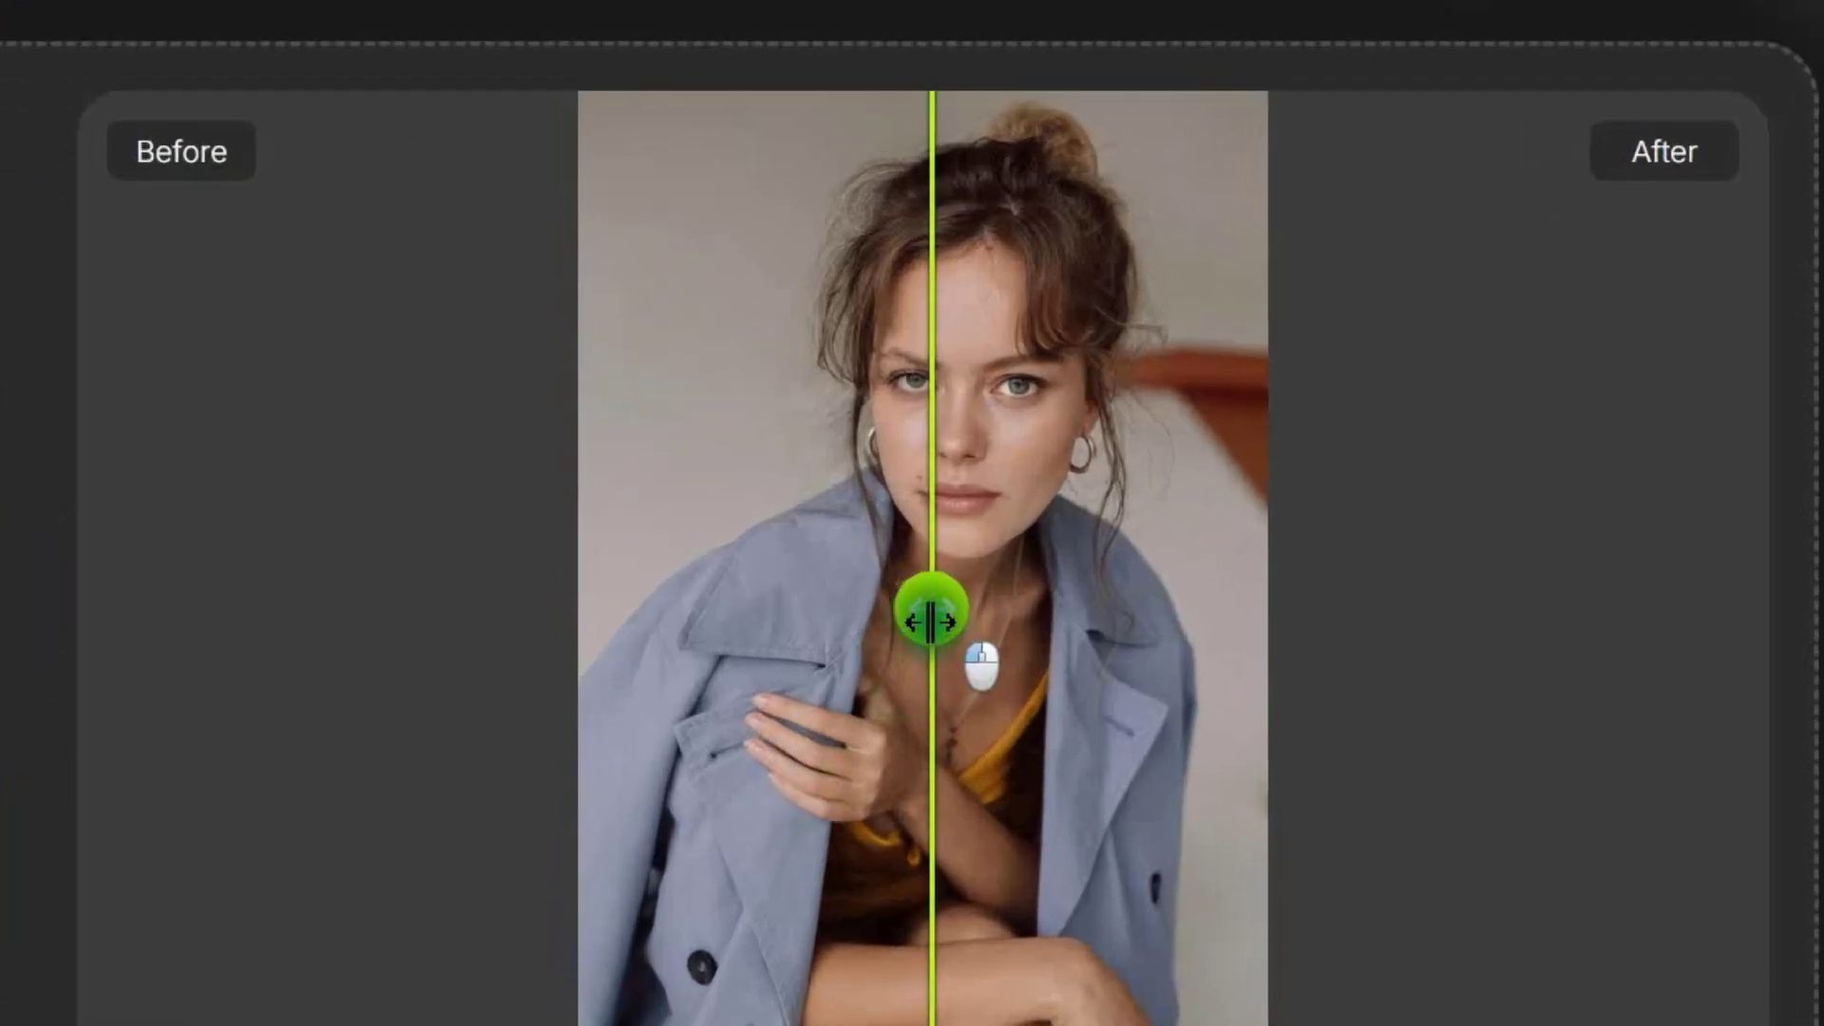
pyautogui.moveTo(940, 631); pyautogui.dragTo(725, 657)
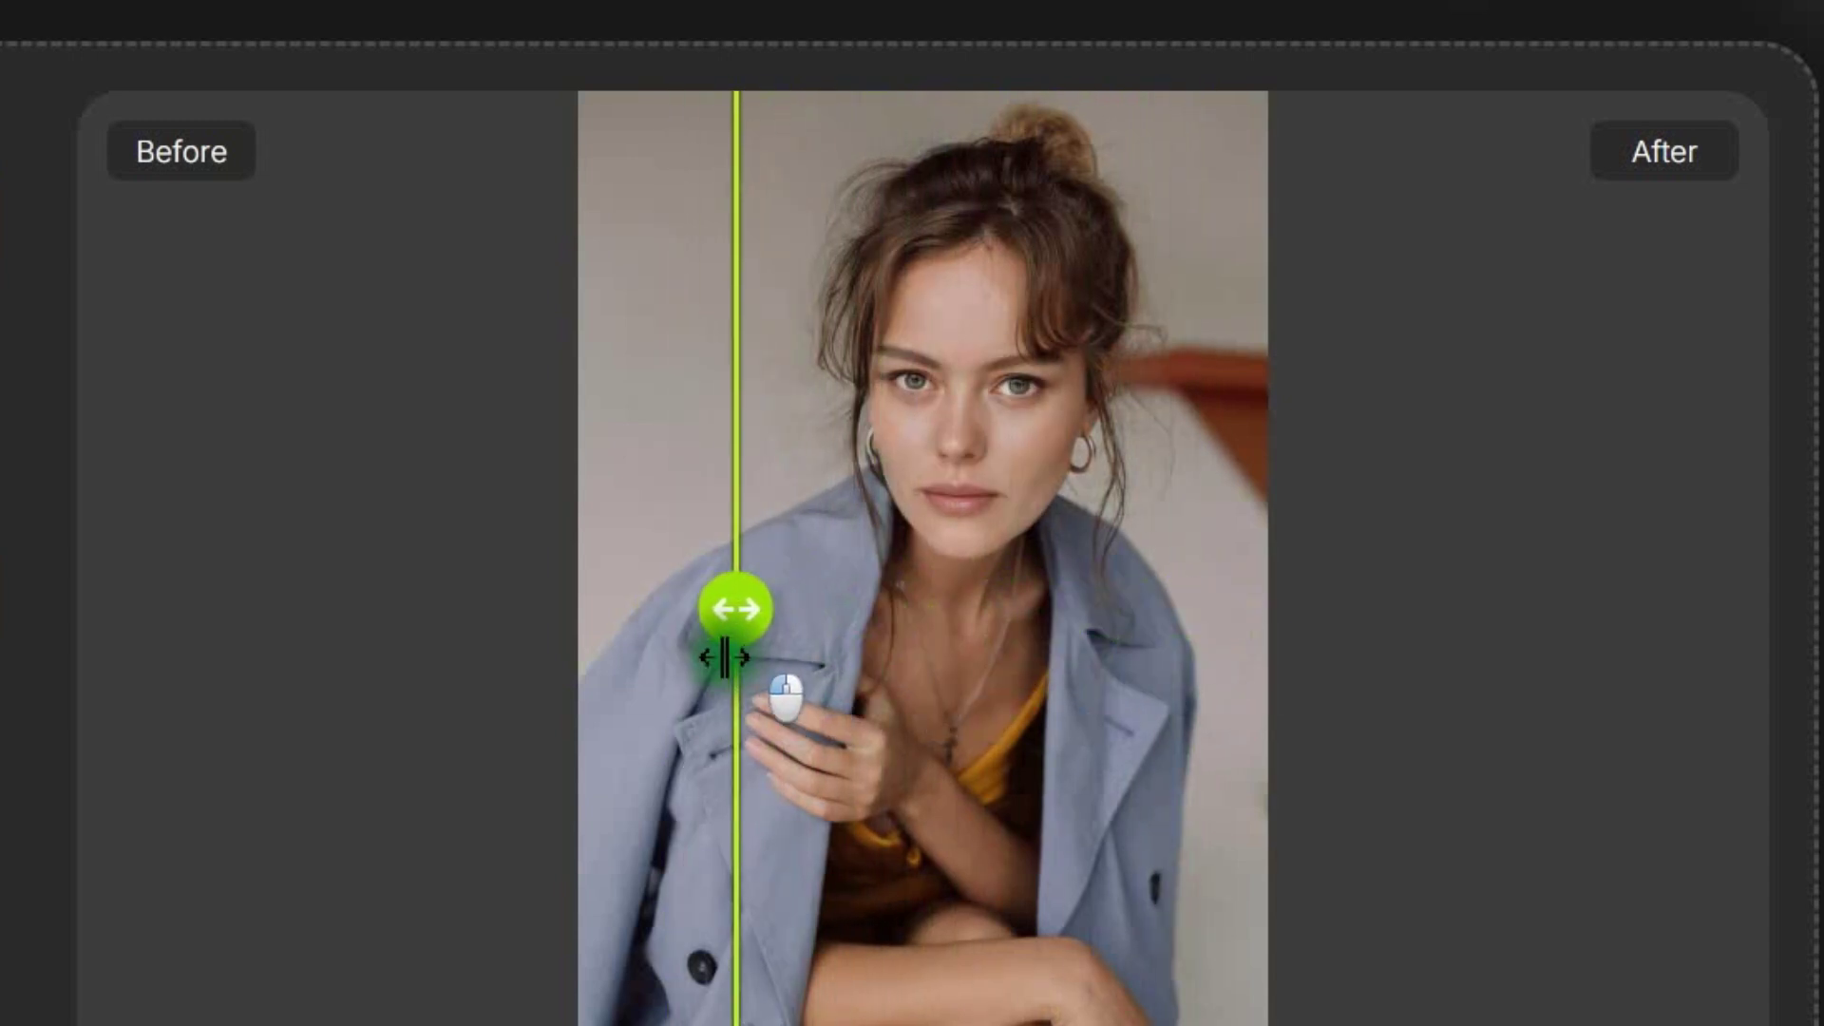
pyautogui.scroll(-3, 1070, 646)
# Step: Download the result as VidMage-20250520172207.jpg into the Vidmge face swap folder
pyautogui.click(1224, 701)
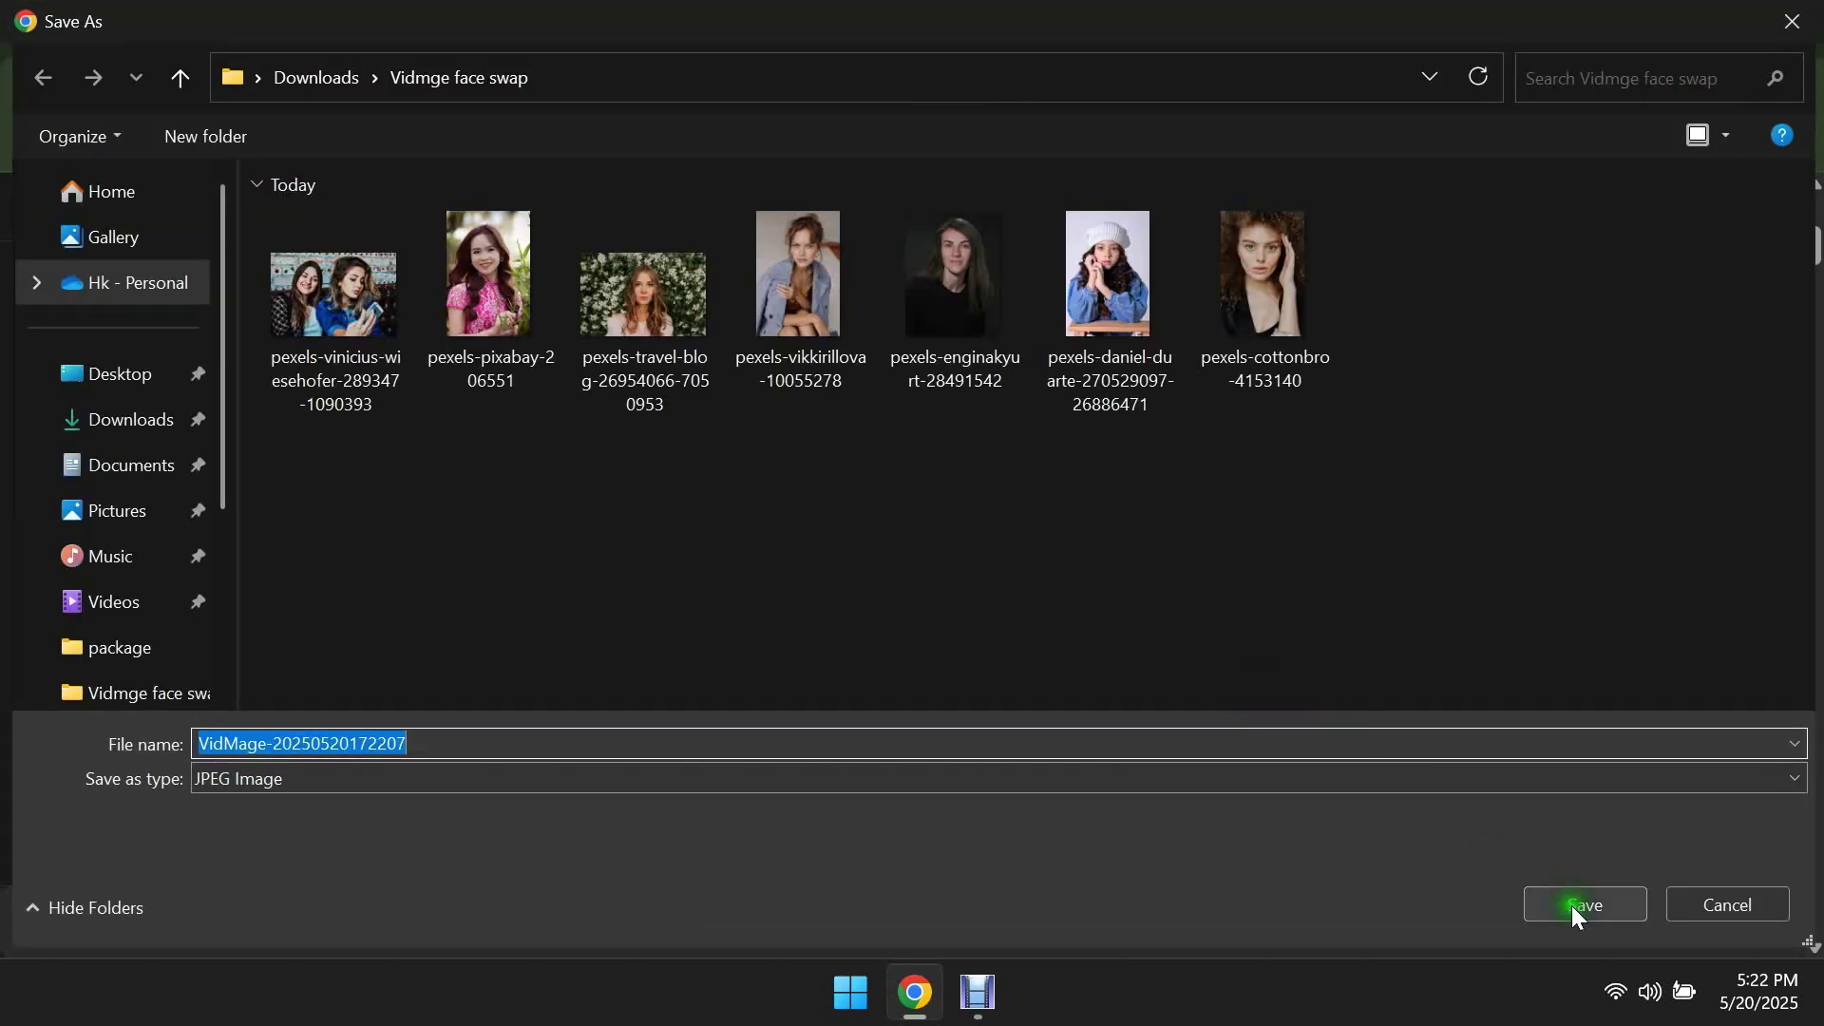
pyautogui.click(1571, 904)
pyautogui.scroll(5, 591, 663)
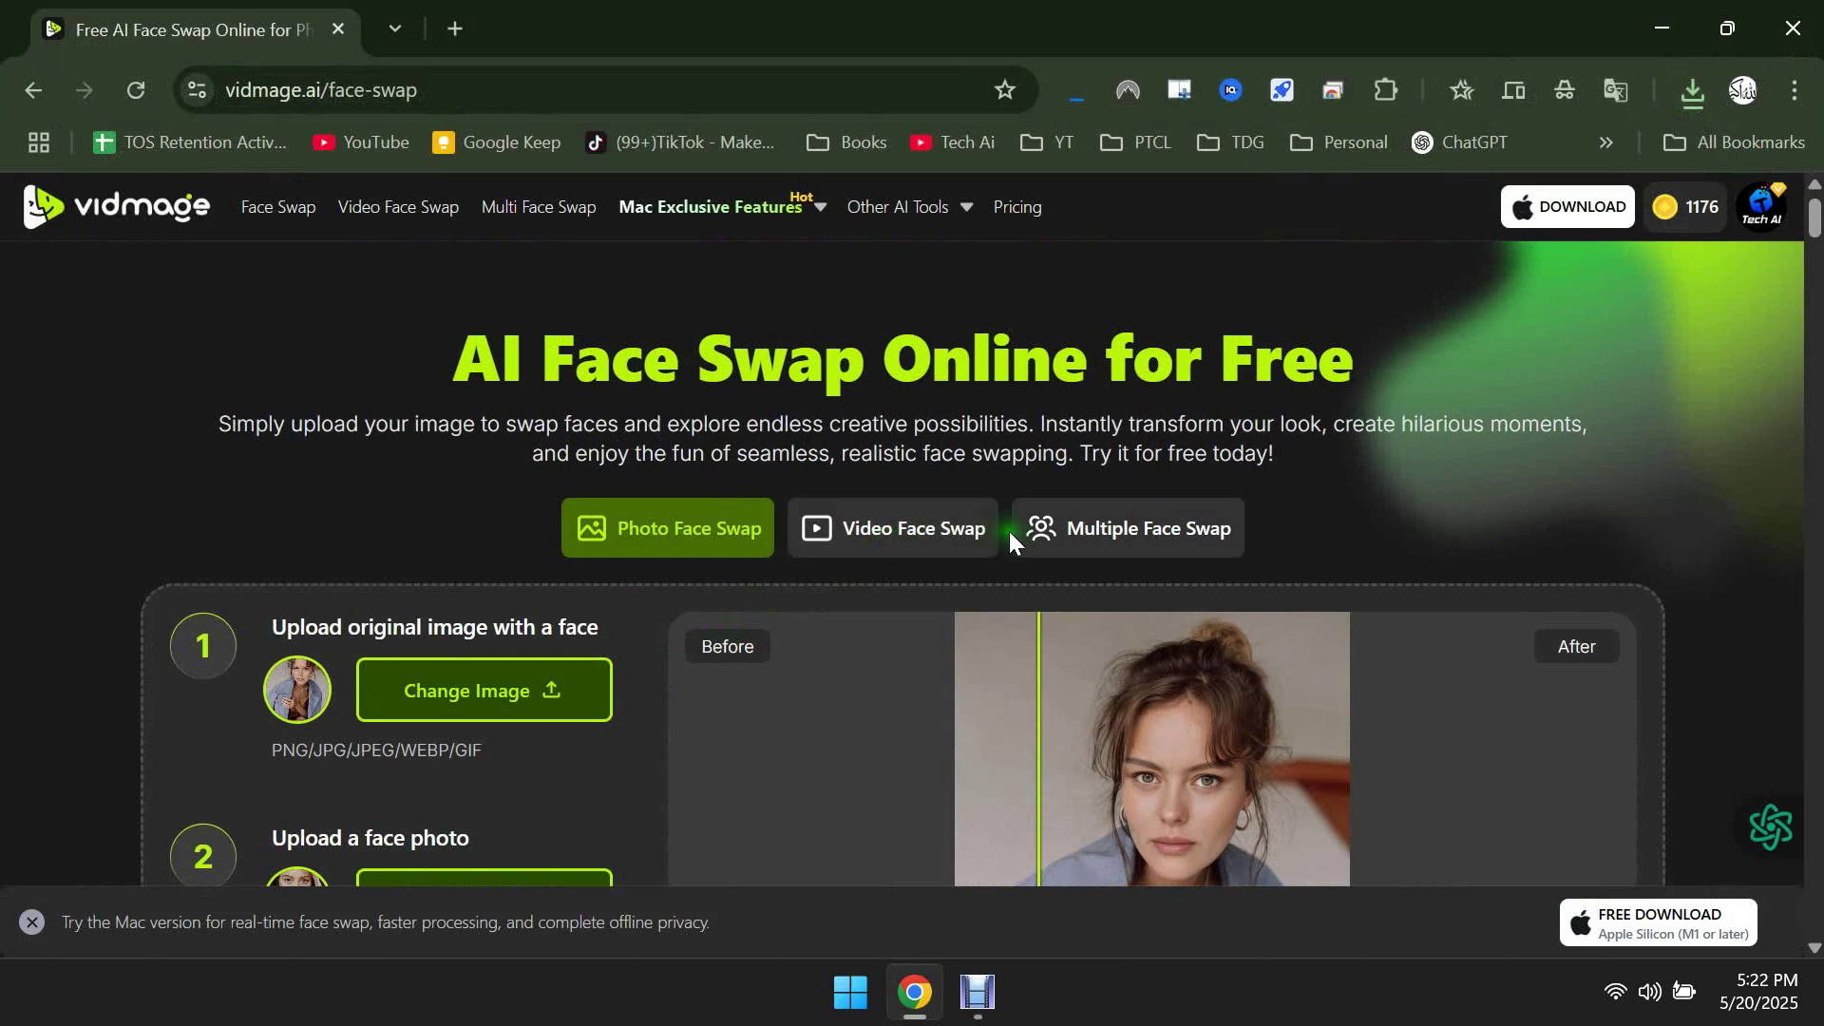
# Step: In Video Face Swap, load the trimmed 7721712 clip and the pexels-vikkirillova face photo
pyautogui.click(996, 530)
pyautogui.scroll(-3, 1007, 528)
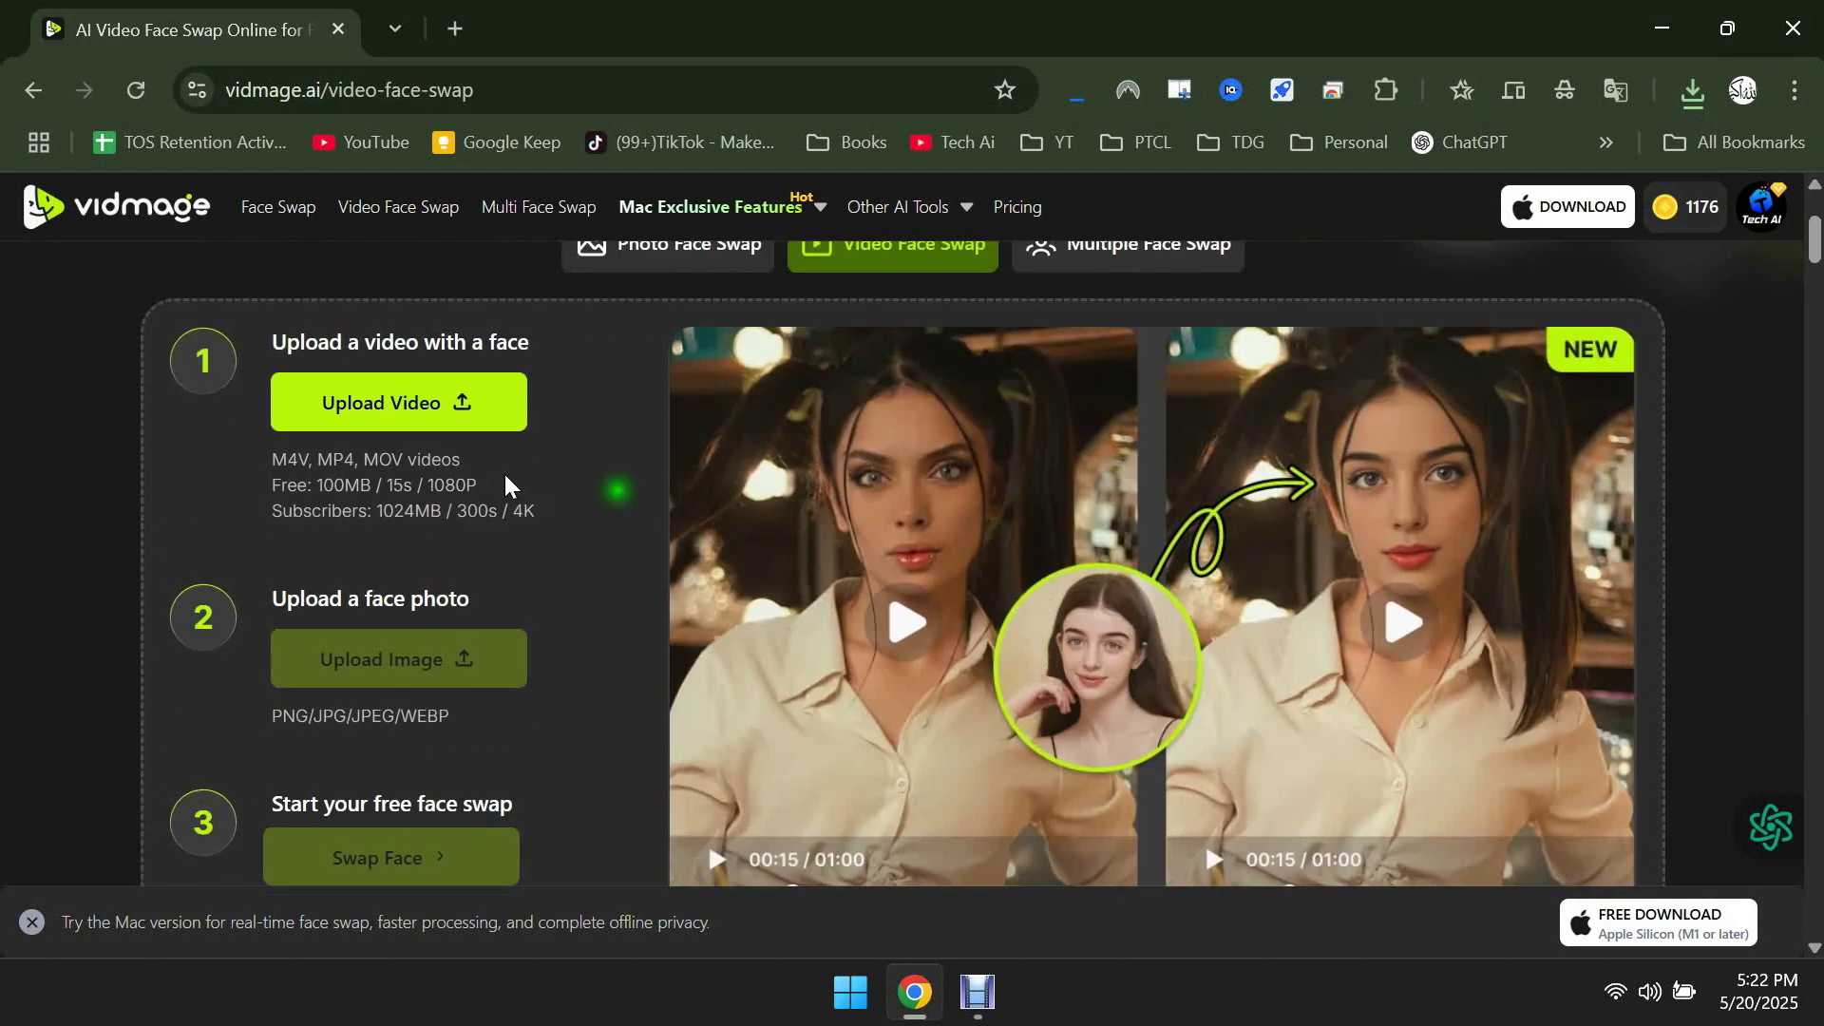
pyautogui.click(374, 400)
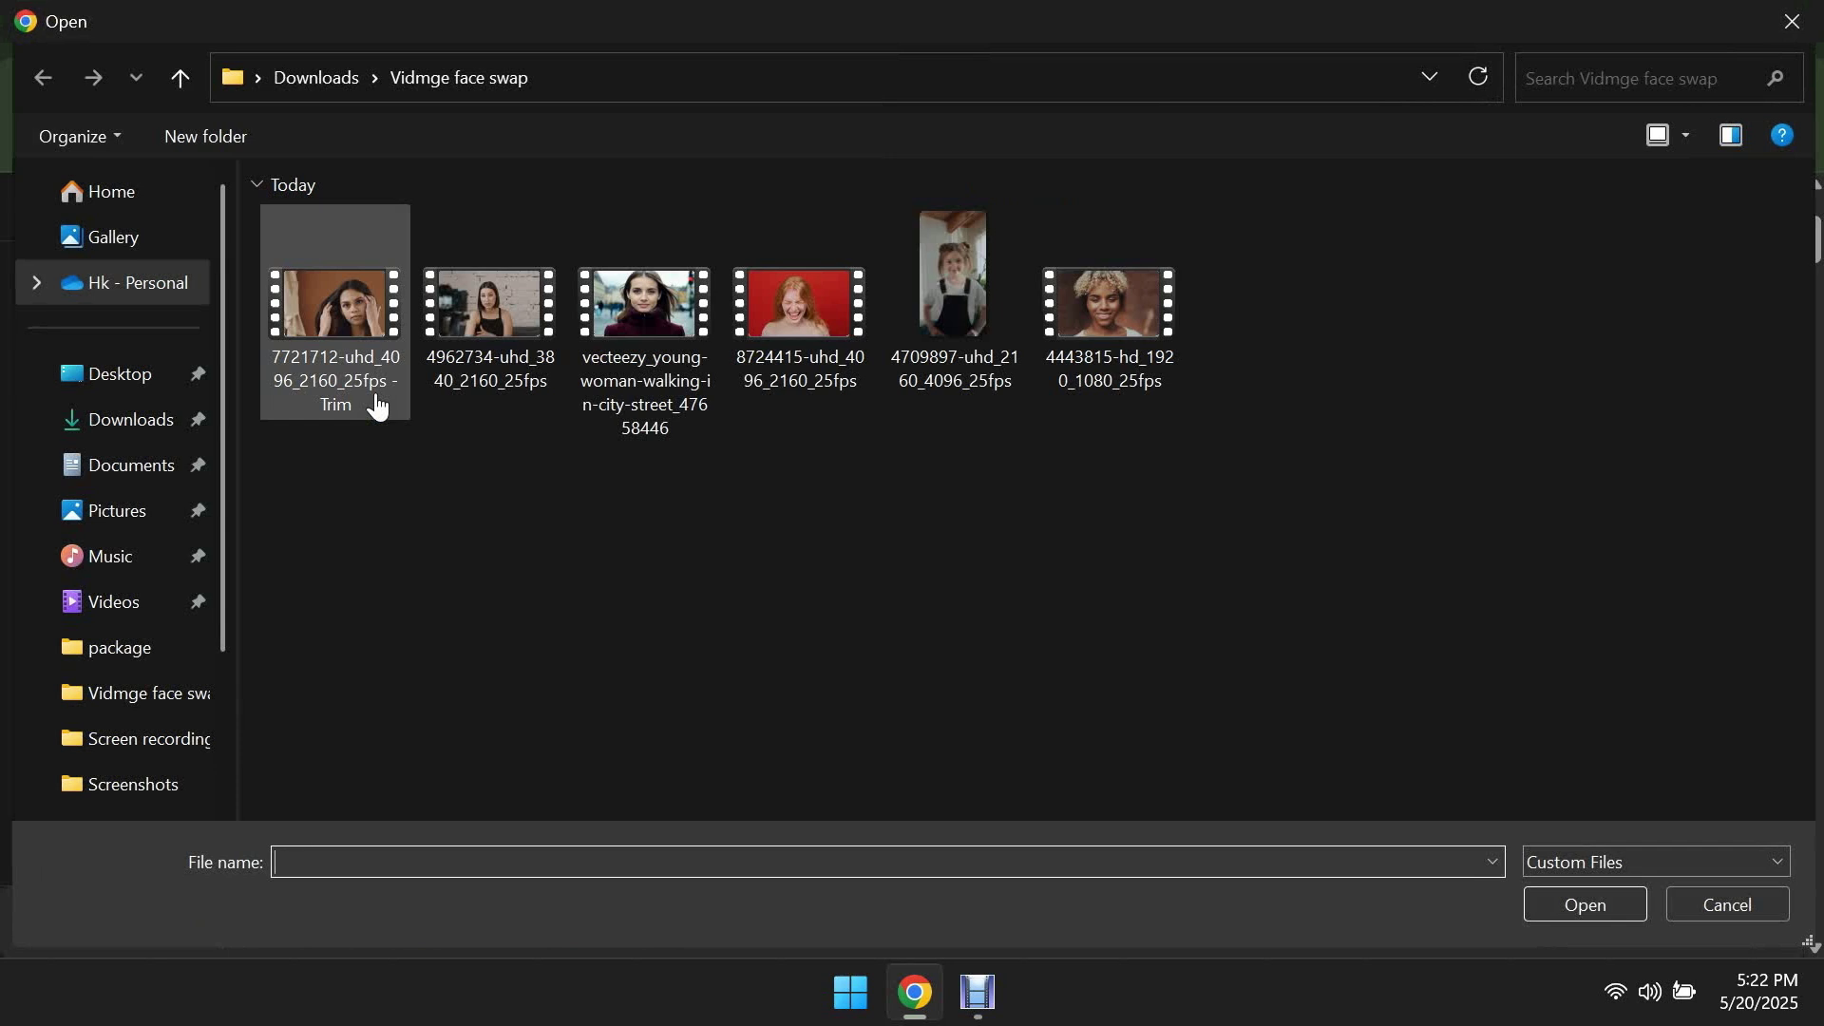
pyautogui.doubleClick(370, 315)
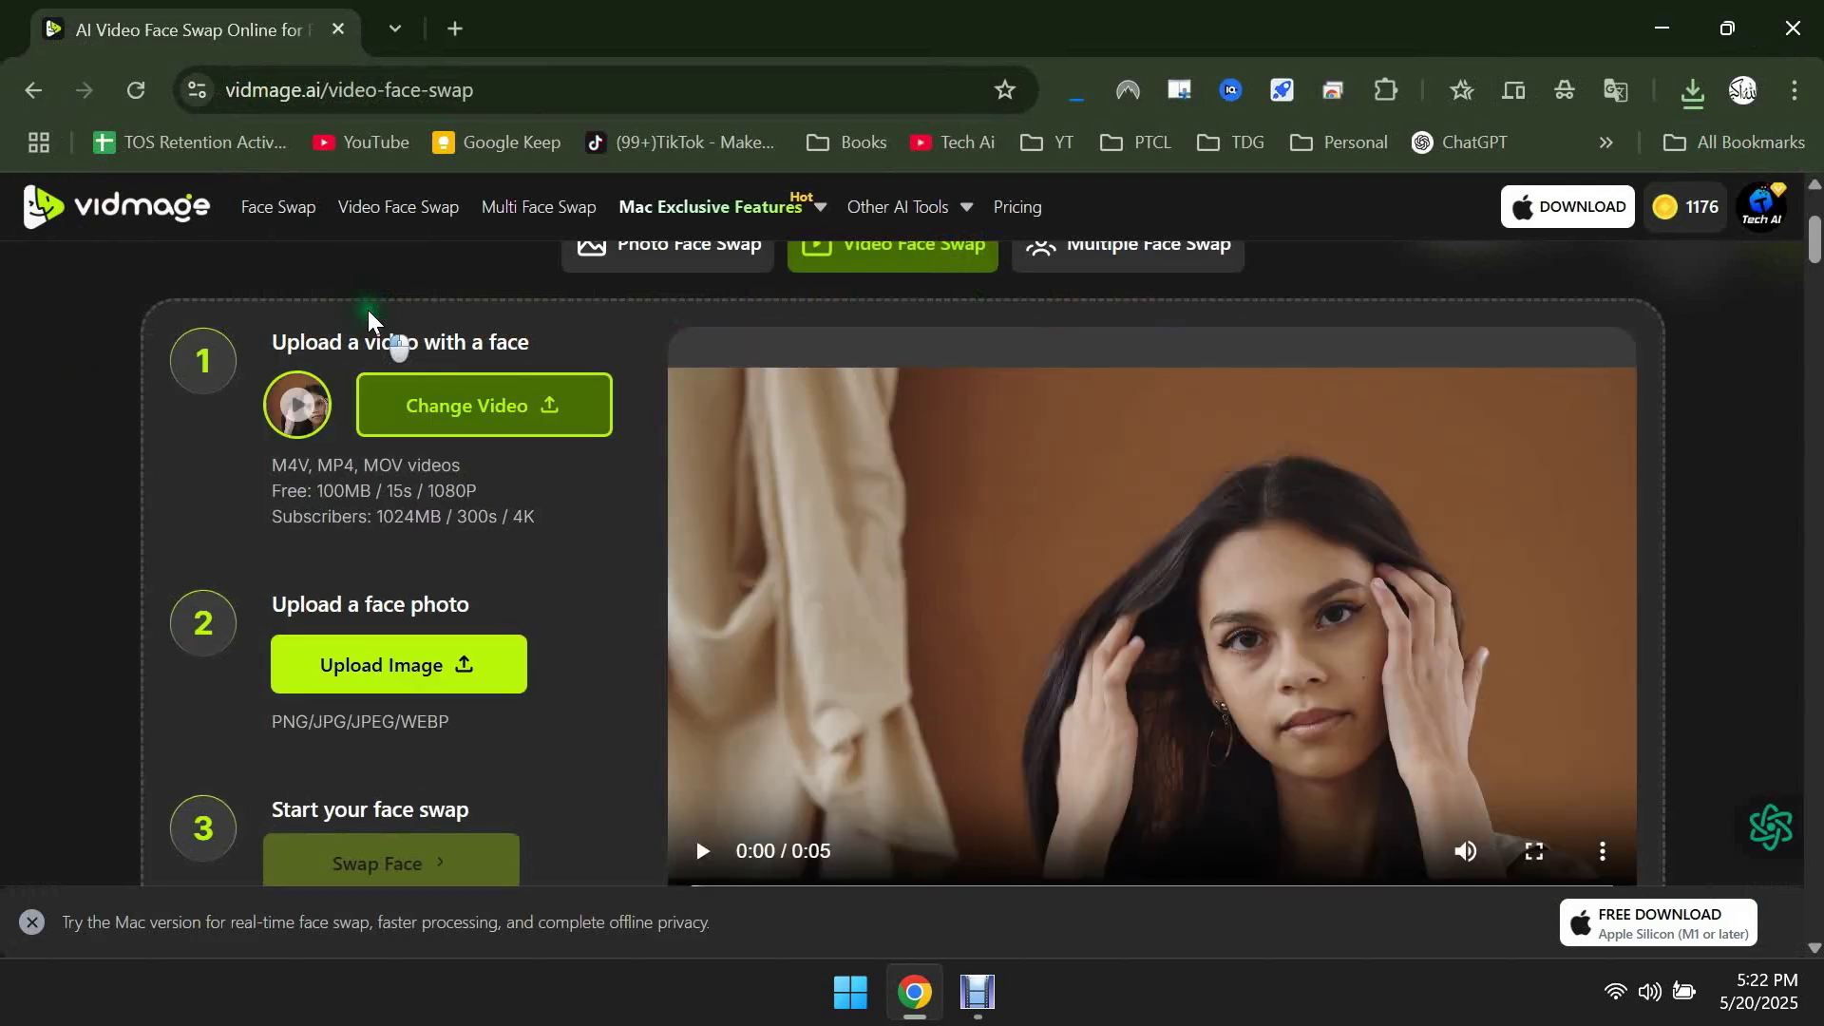
pyautogui.click(419, 670)
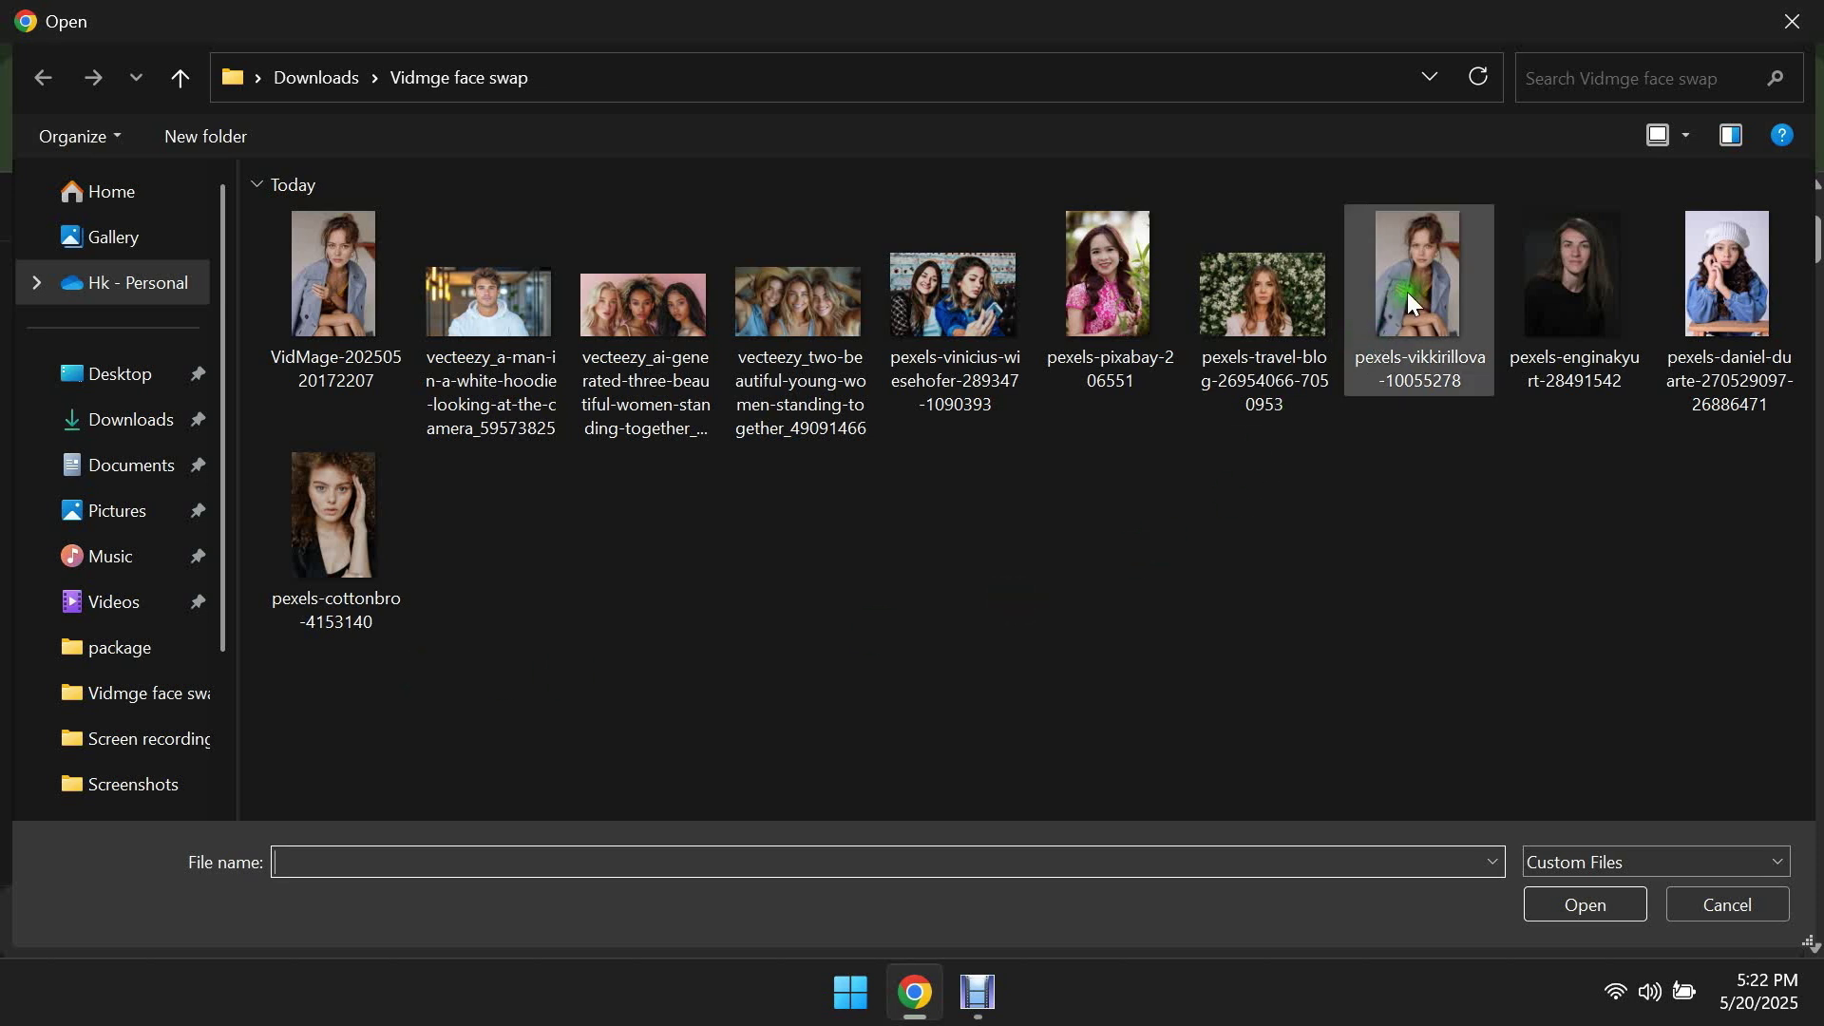
pyautogui.doubleClick(1406, 292)
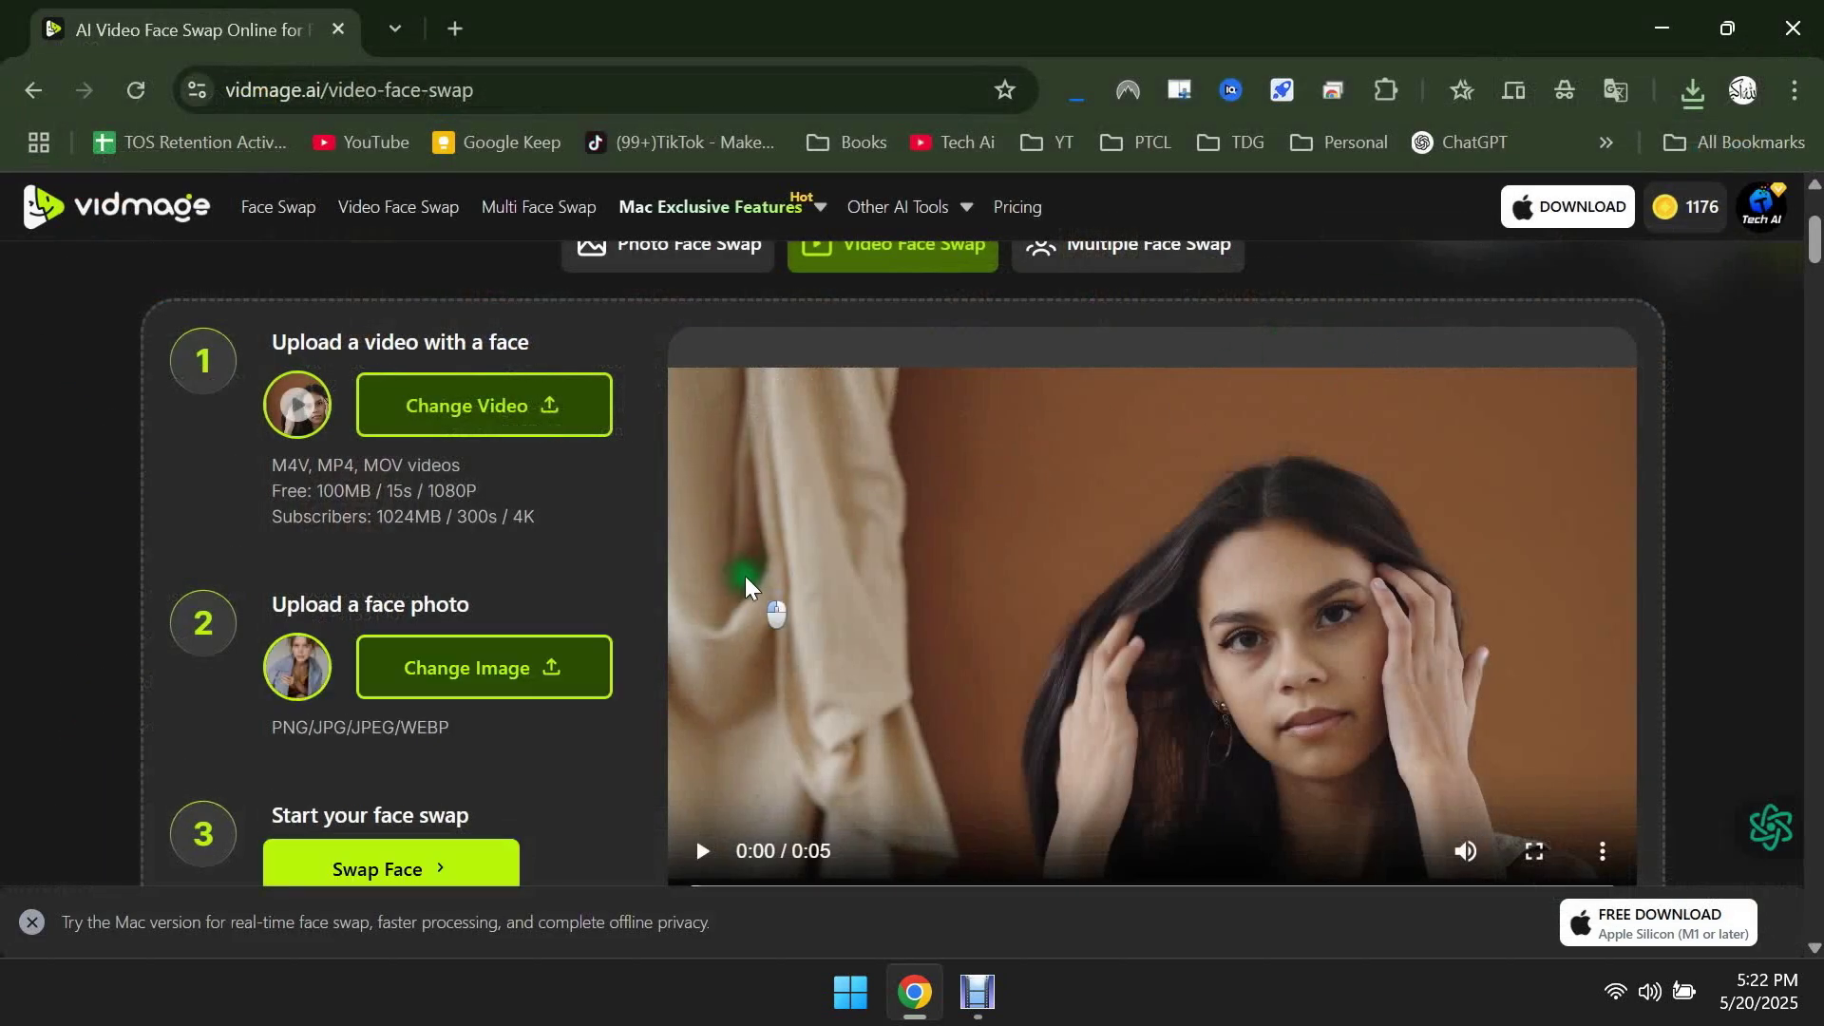
pyautogui.scroll(-1, 745, 576)
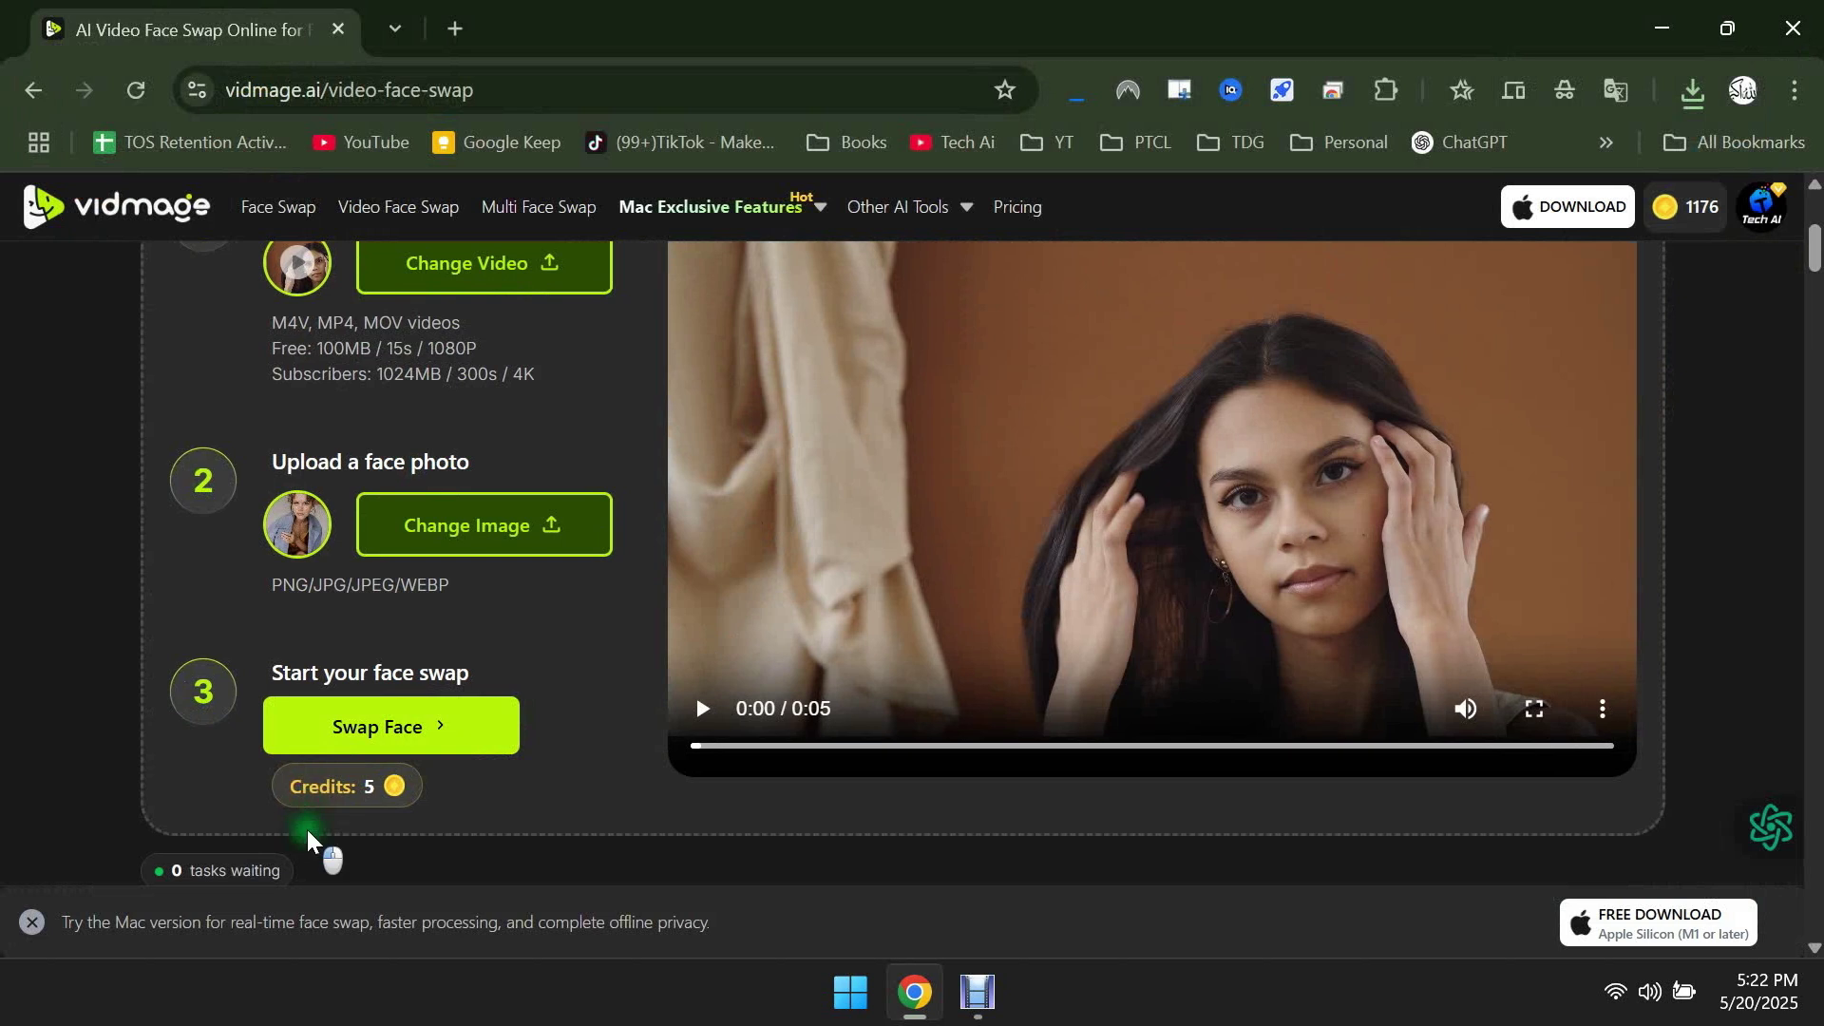
# Step: Run the video face swap to 100%, leaving a balance of 1171 credits
pyautogui.click(381, 749)
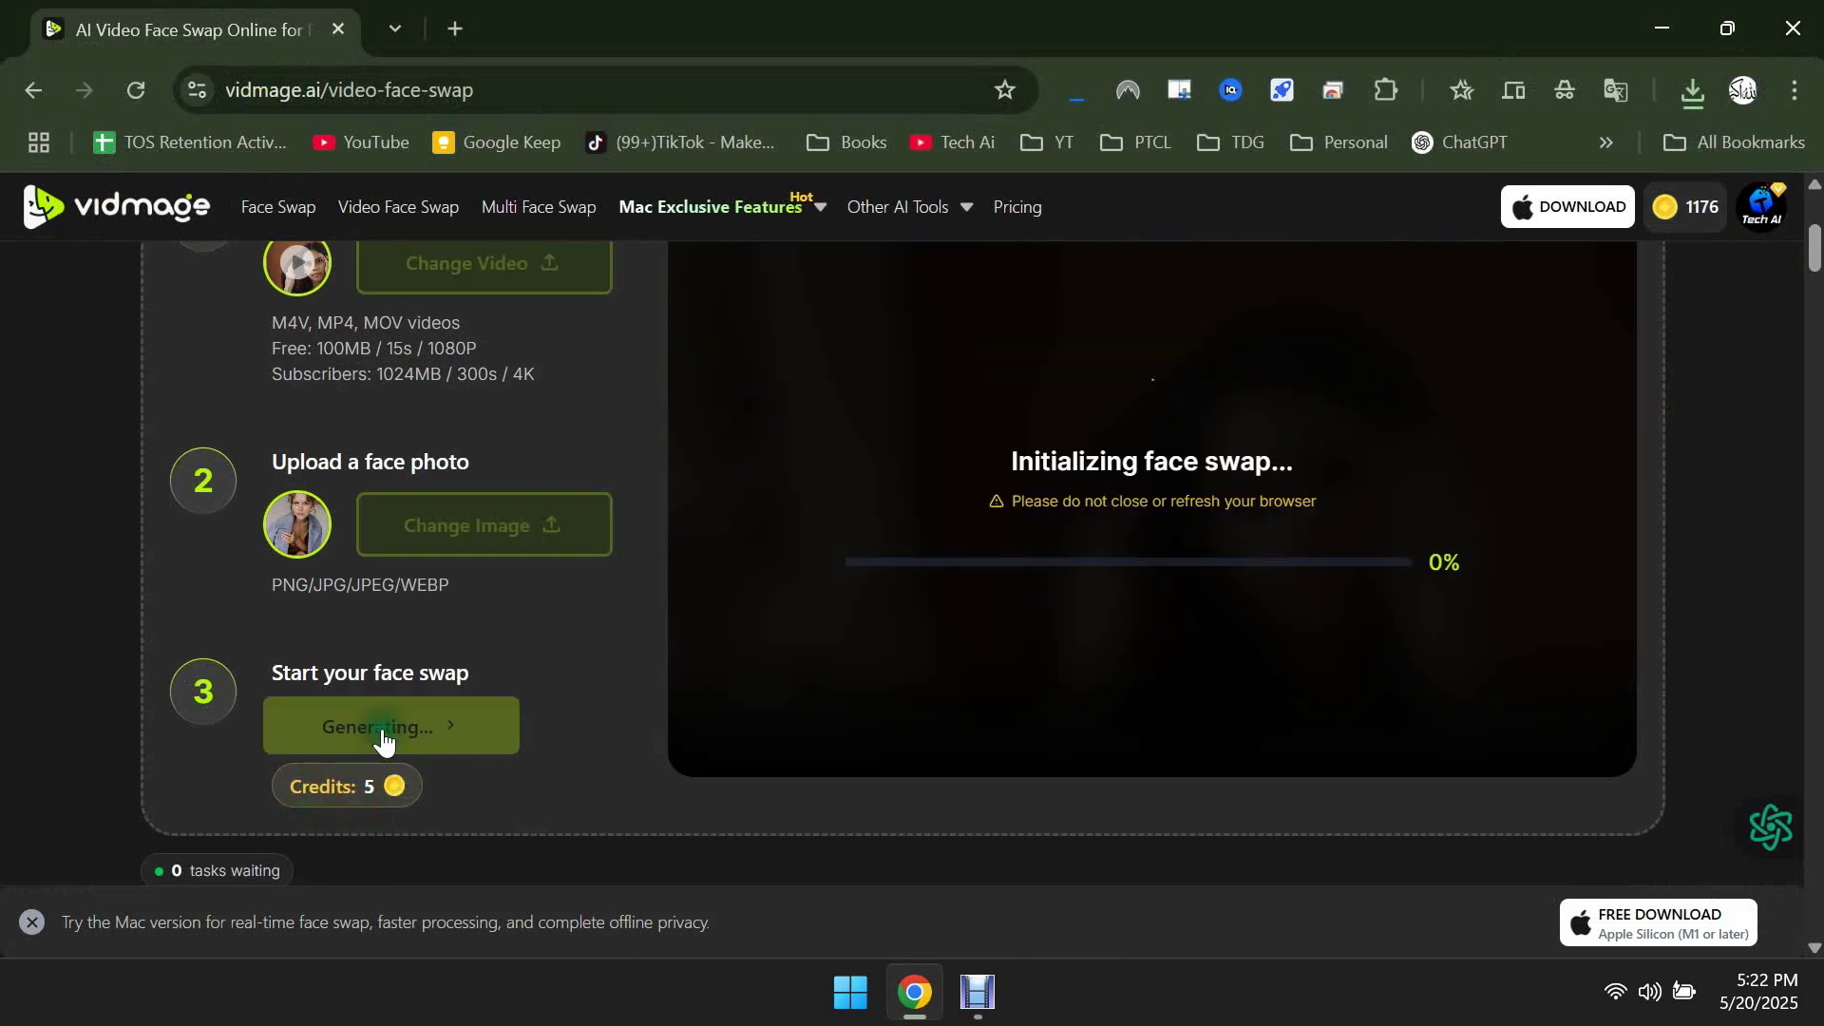
pyautogui.scroll(1, 642, 736)
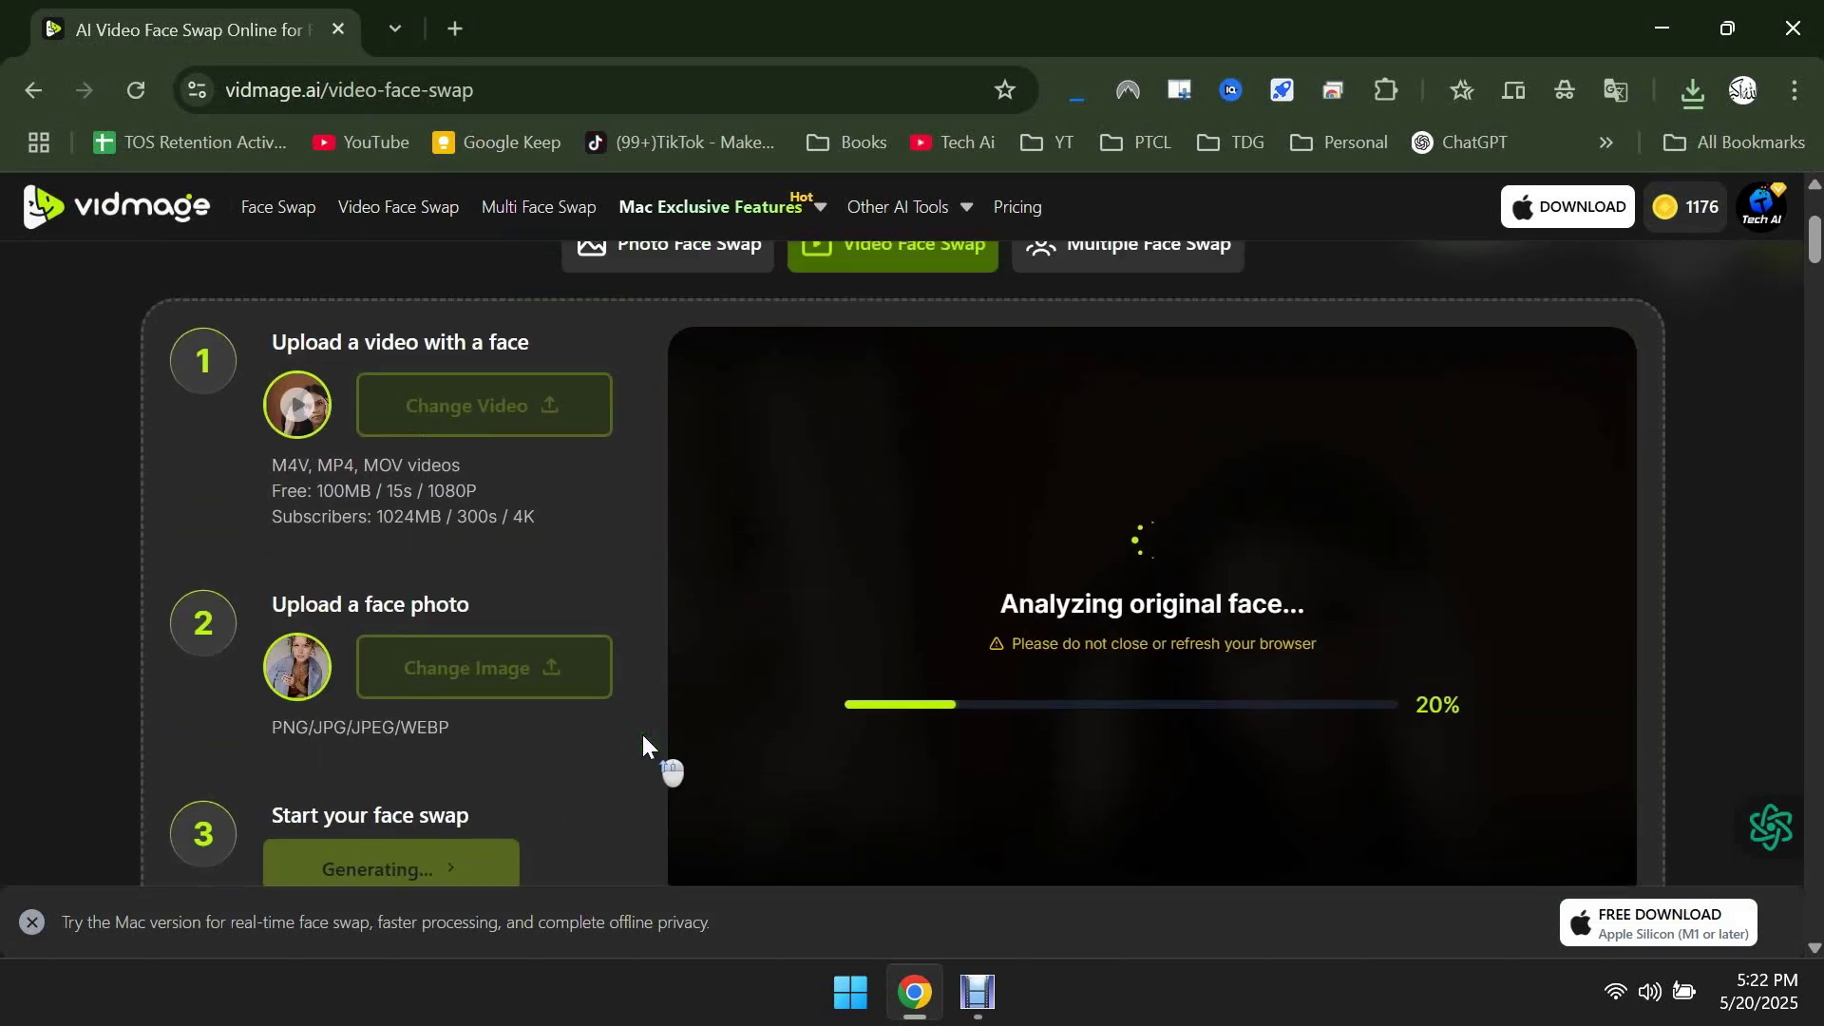
pyautogui.scroll(-1, 643, 746)
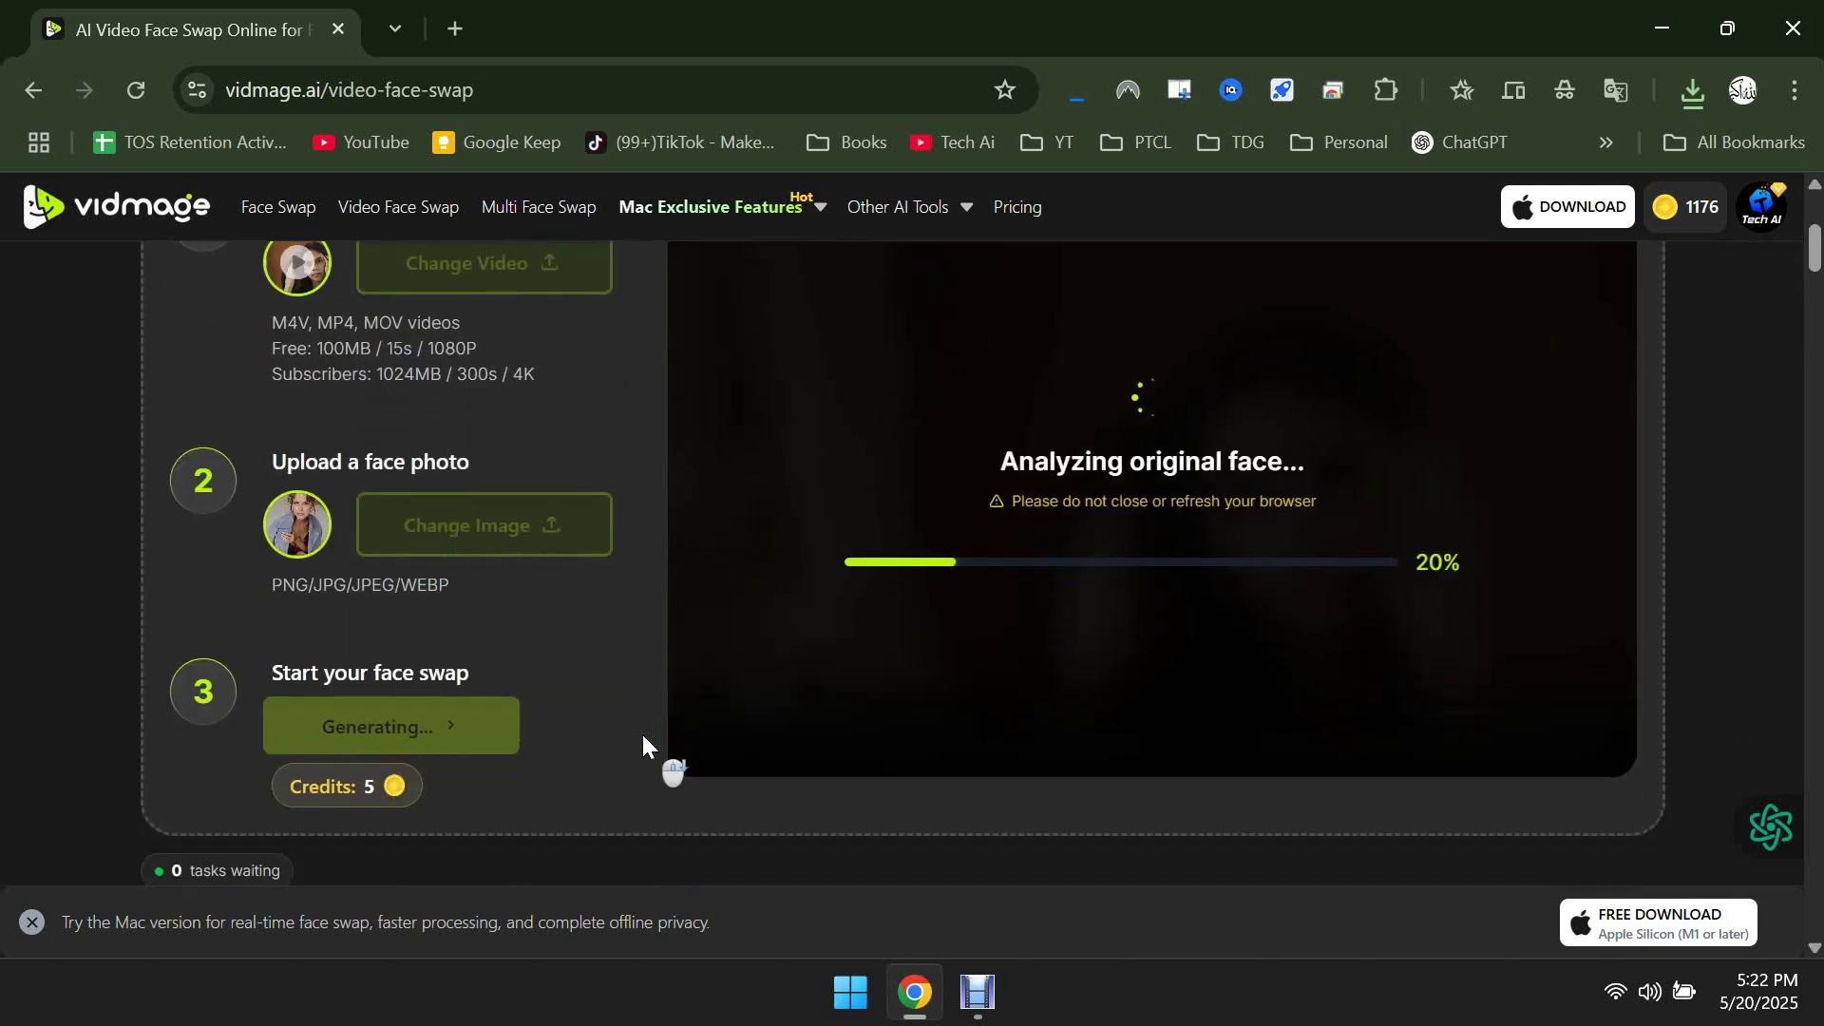
pyautogui.scroll(1, 643, 746)
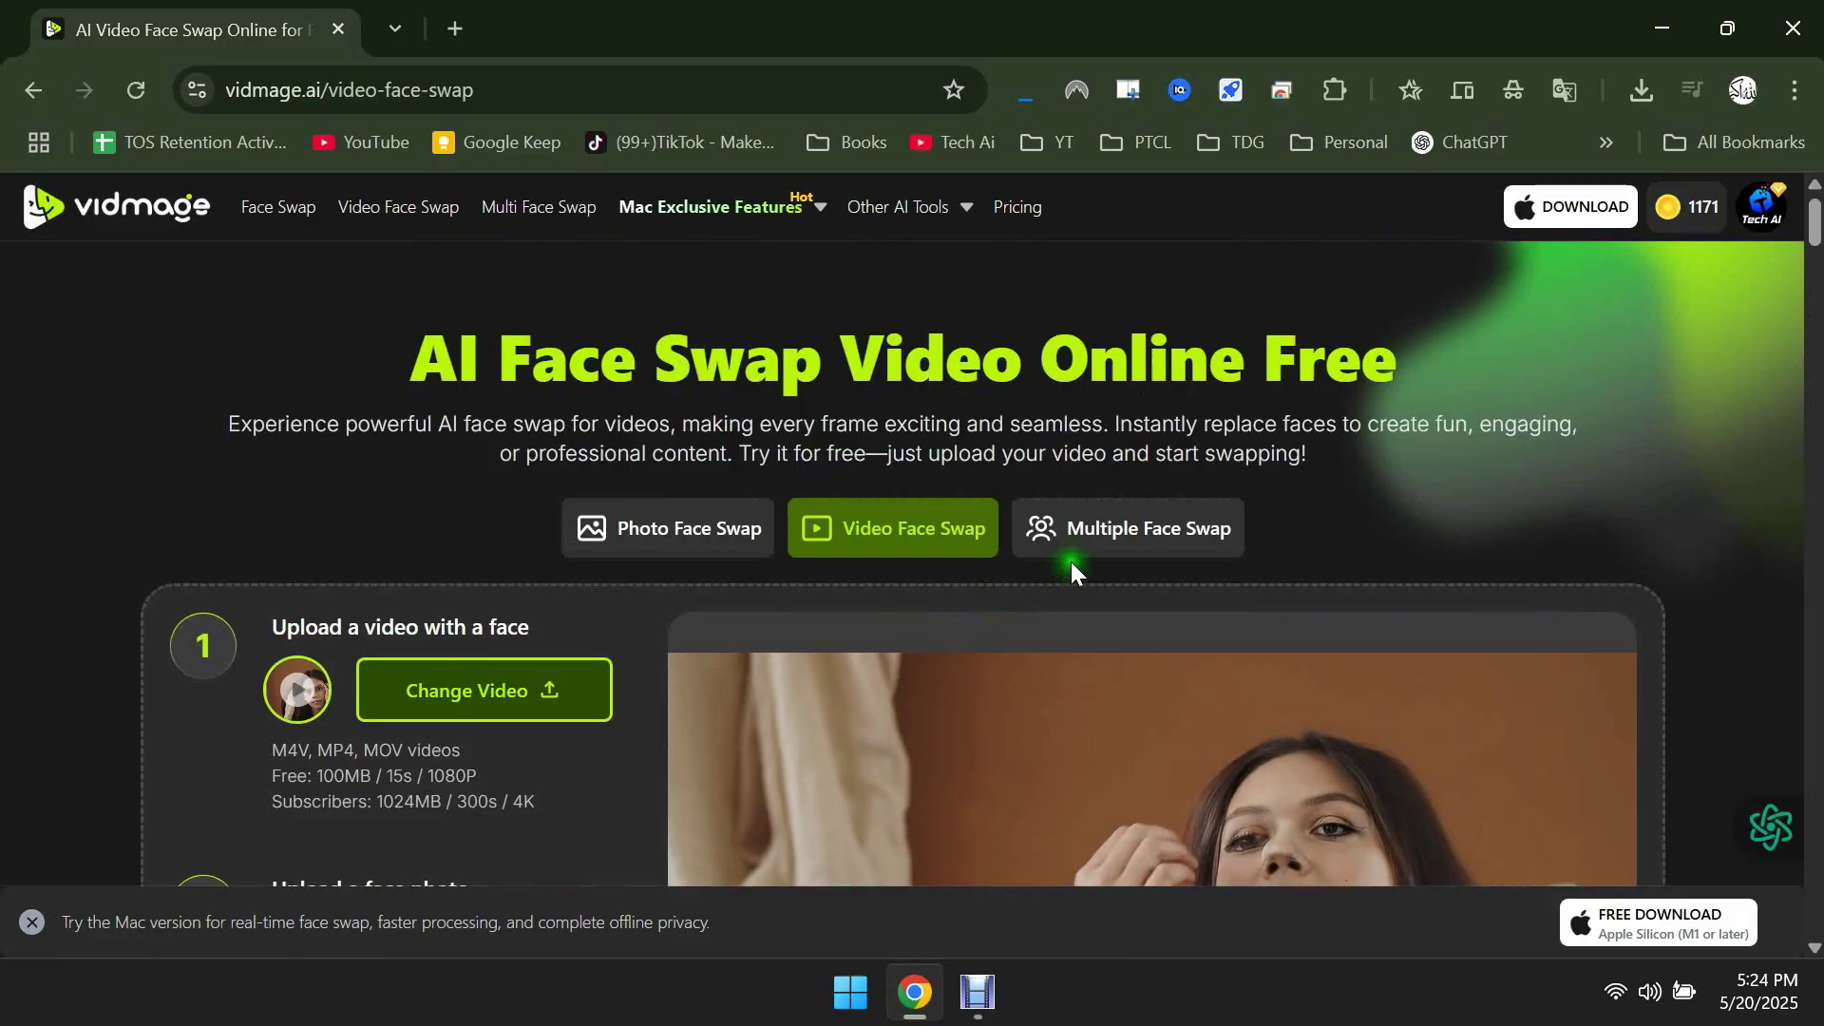
# Step: Open Multiple Face Swap and upload the group photo of three women
pyautogui.click(1114, 540)
pyautogui.scroll(-3, 1108, 536)
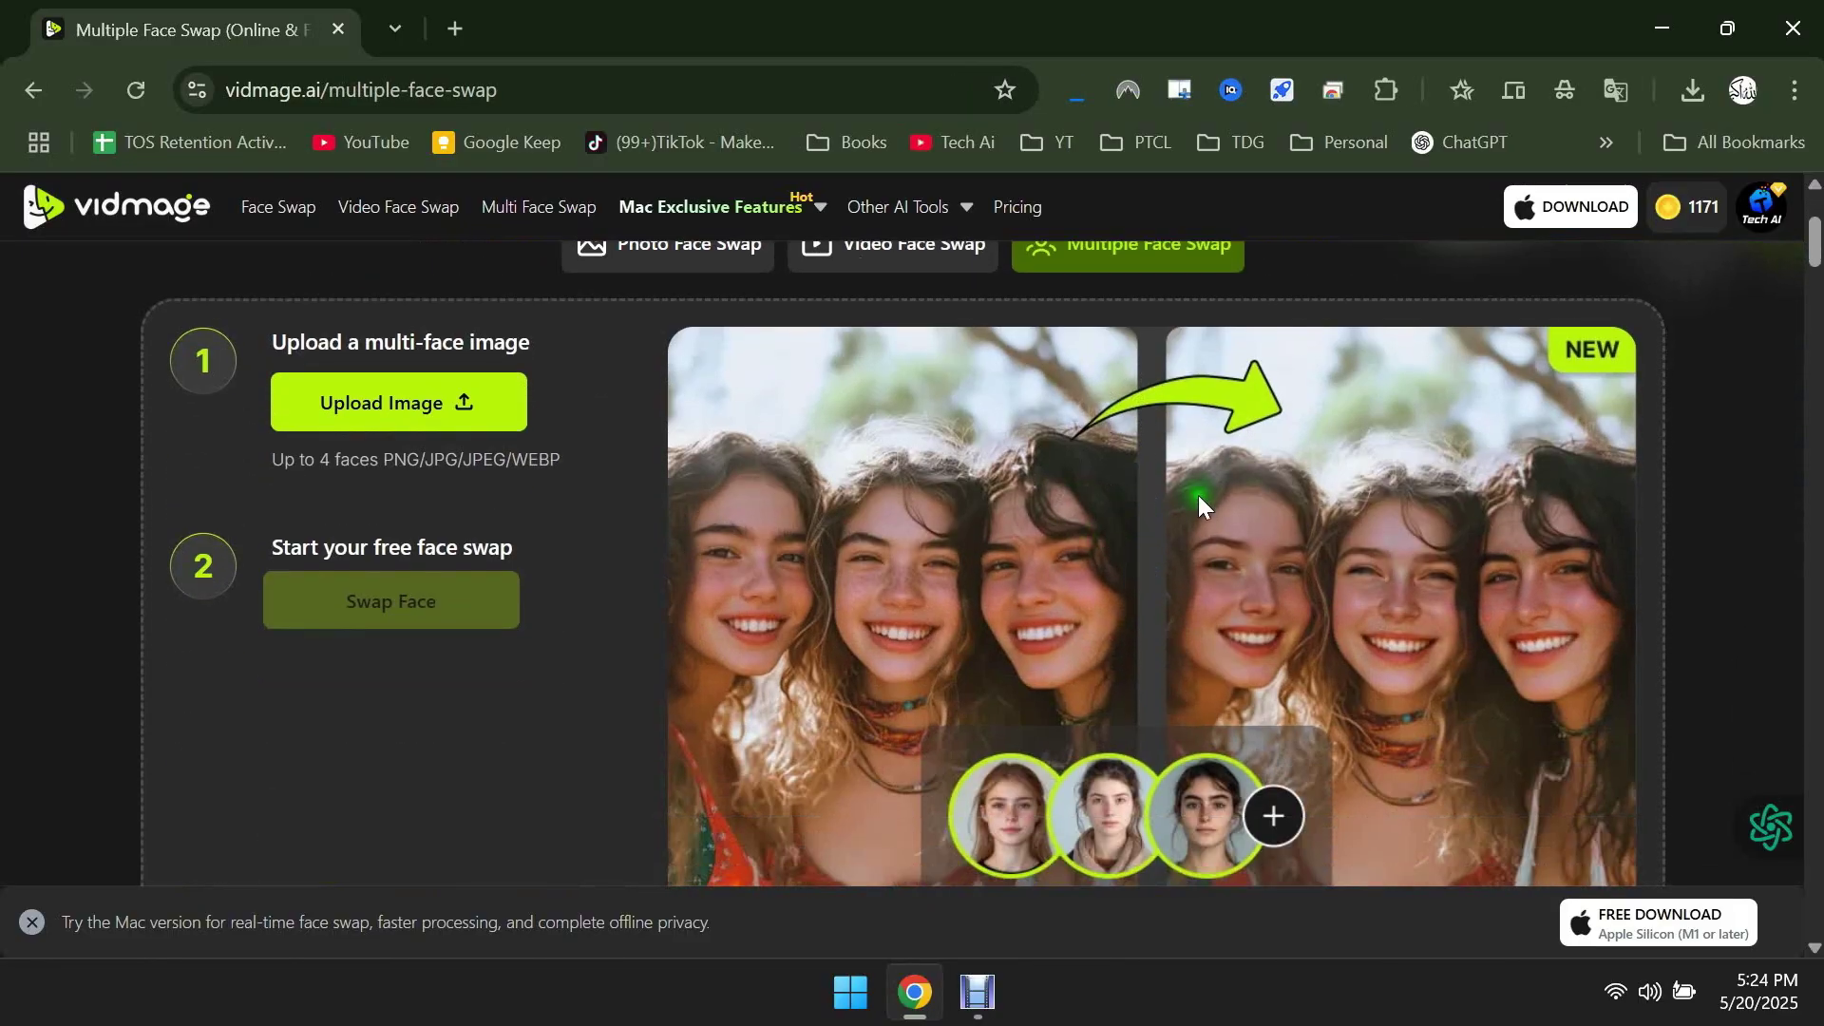
pyautogui.click(335, 430)
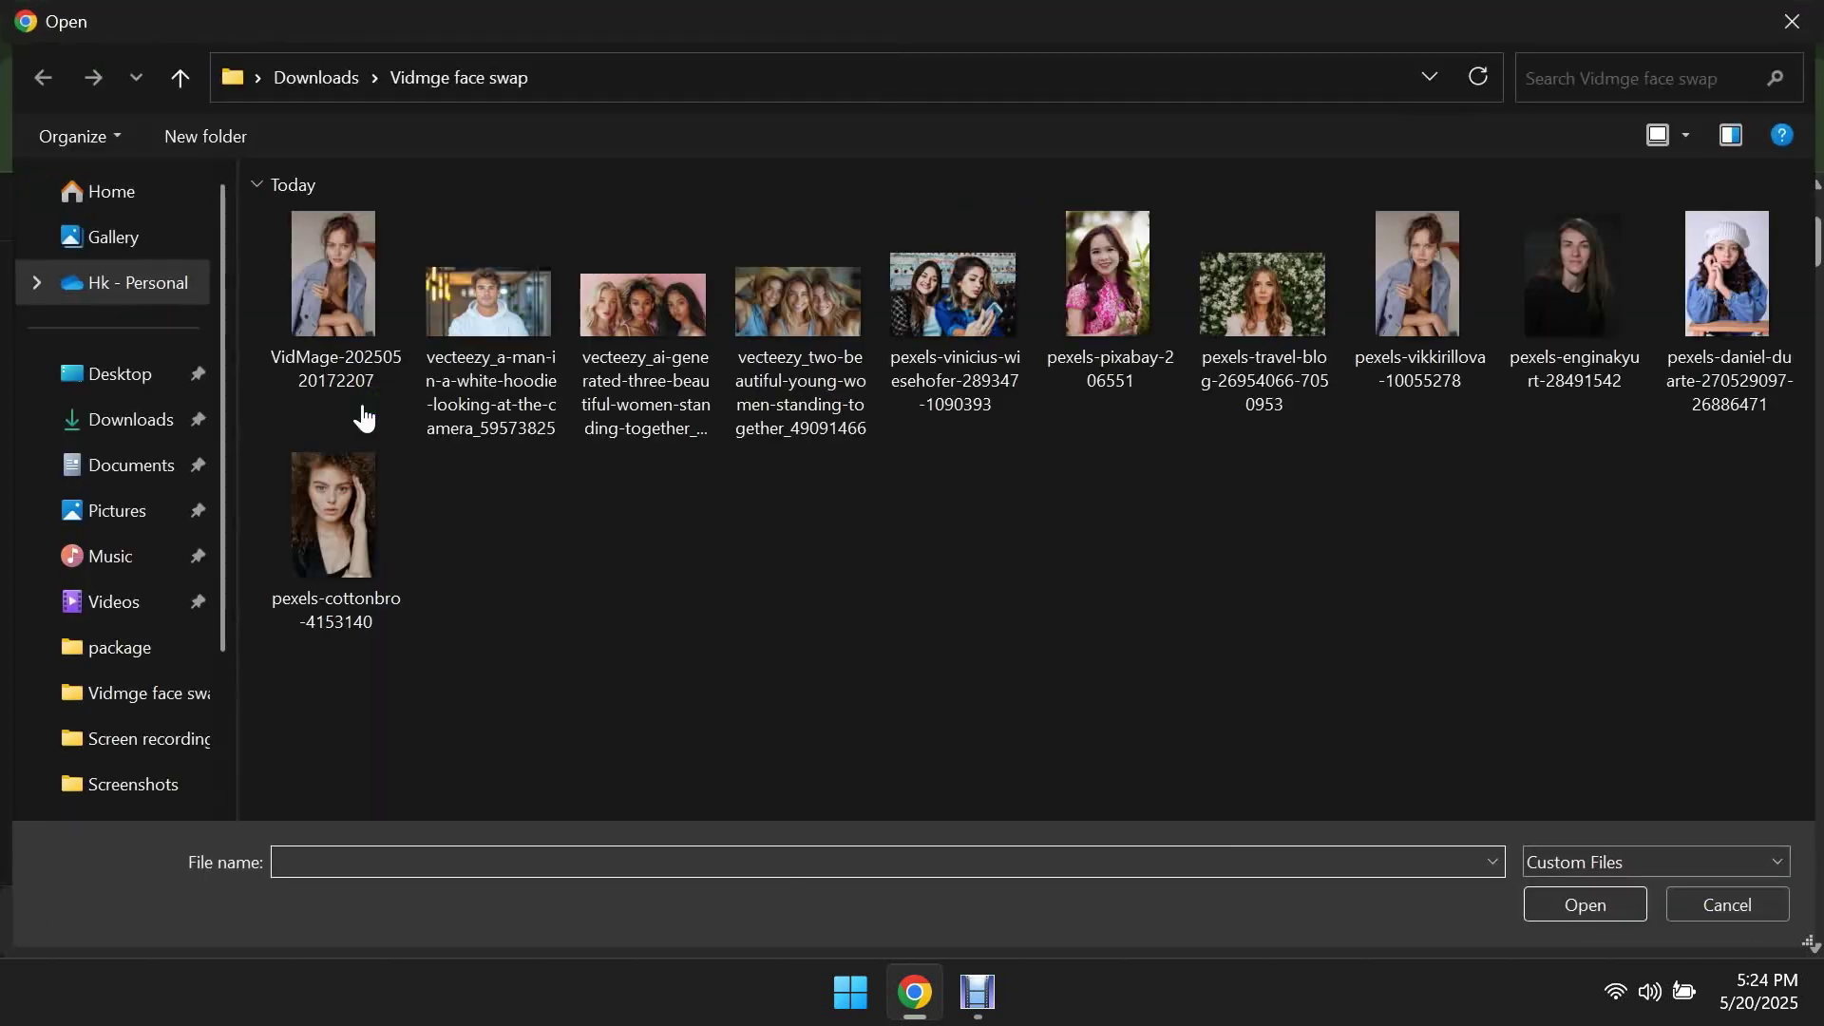
pyautogui.doubleClick(652, 294)
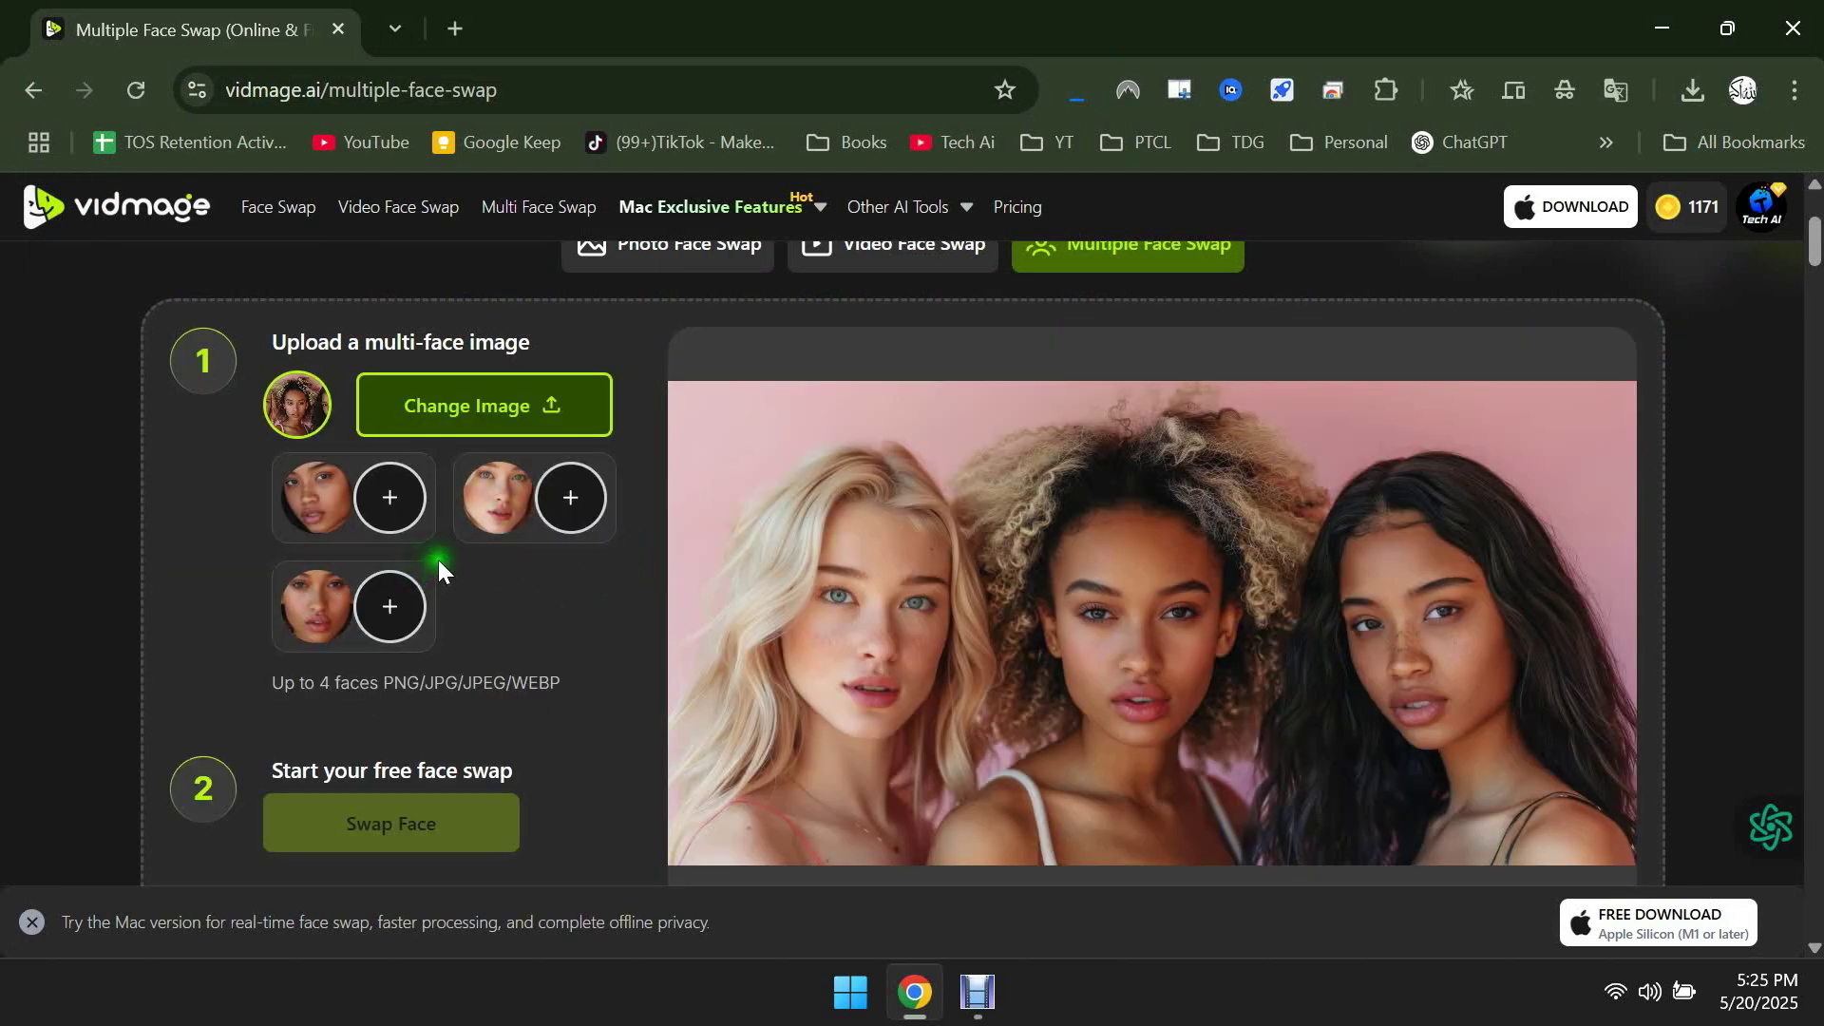
# Step: Assign a replacement photo to the first detected face and begin choosing one for the second
pyautogui.click(377, 509)
pyautogui.doubleClick(375, 511)
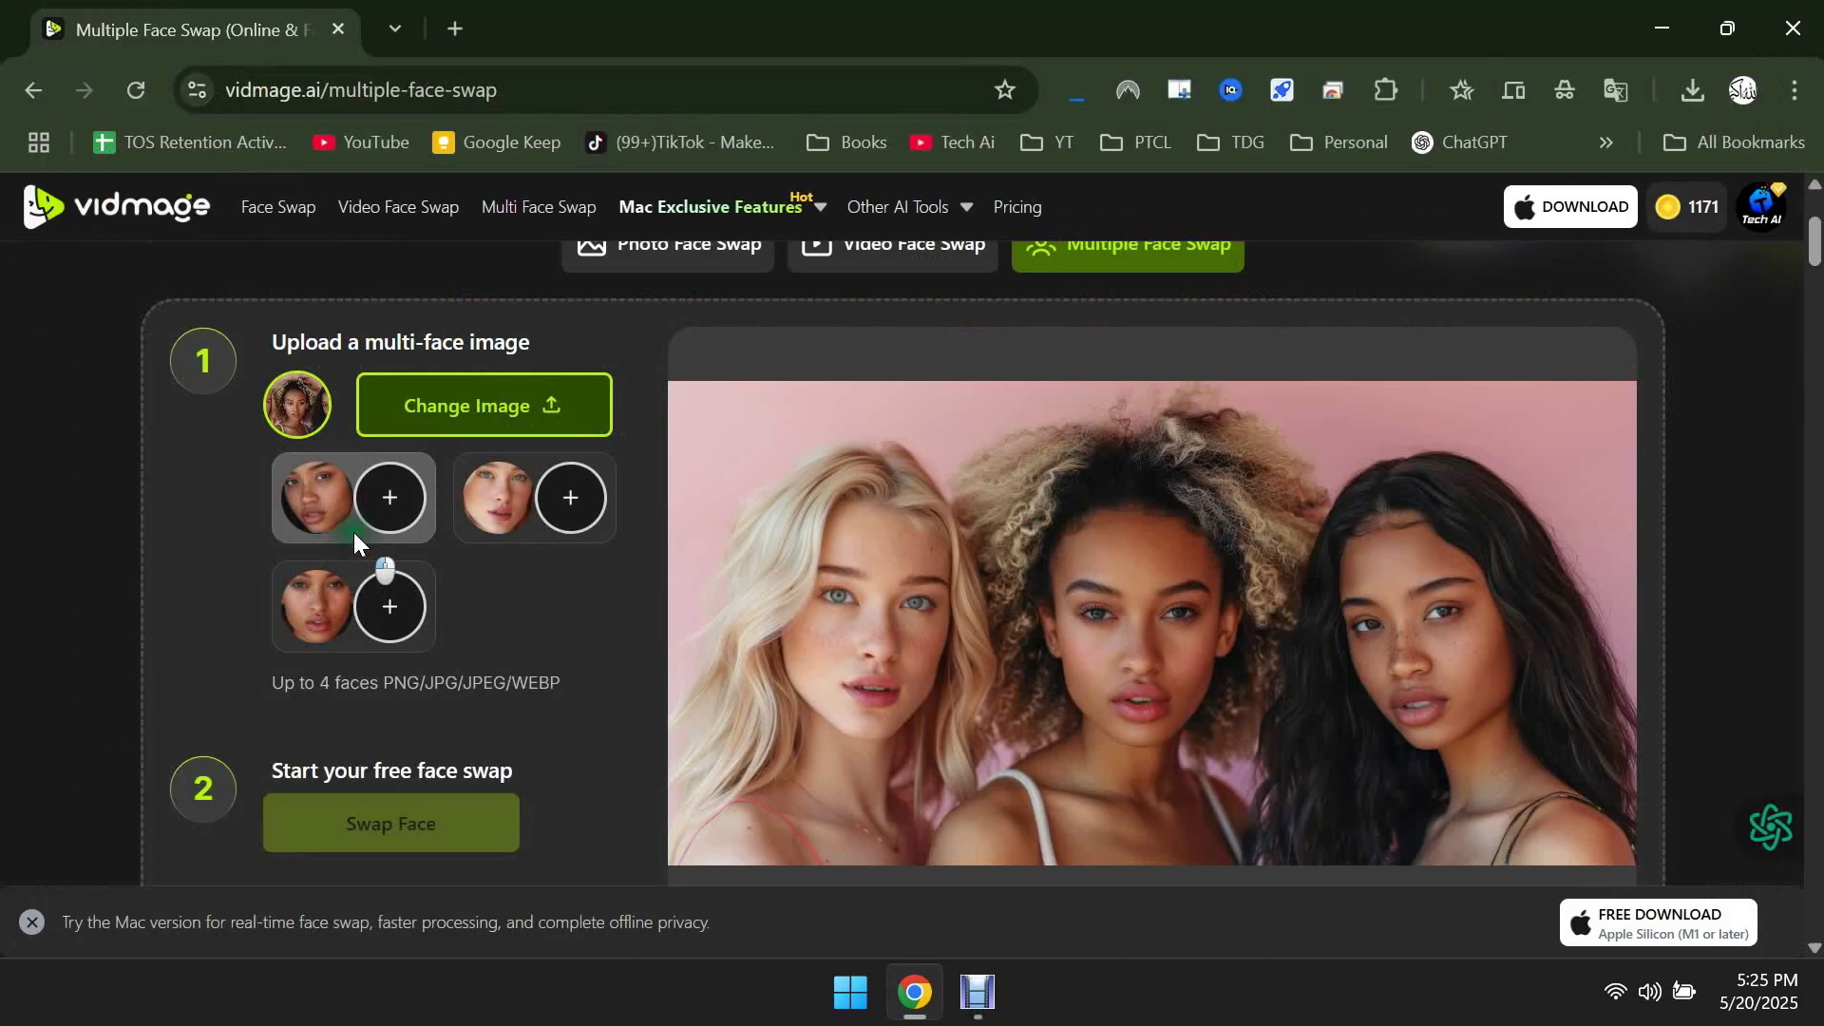
pyautogui.click(575, 496)
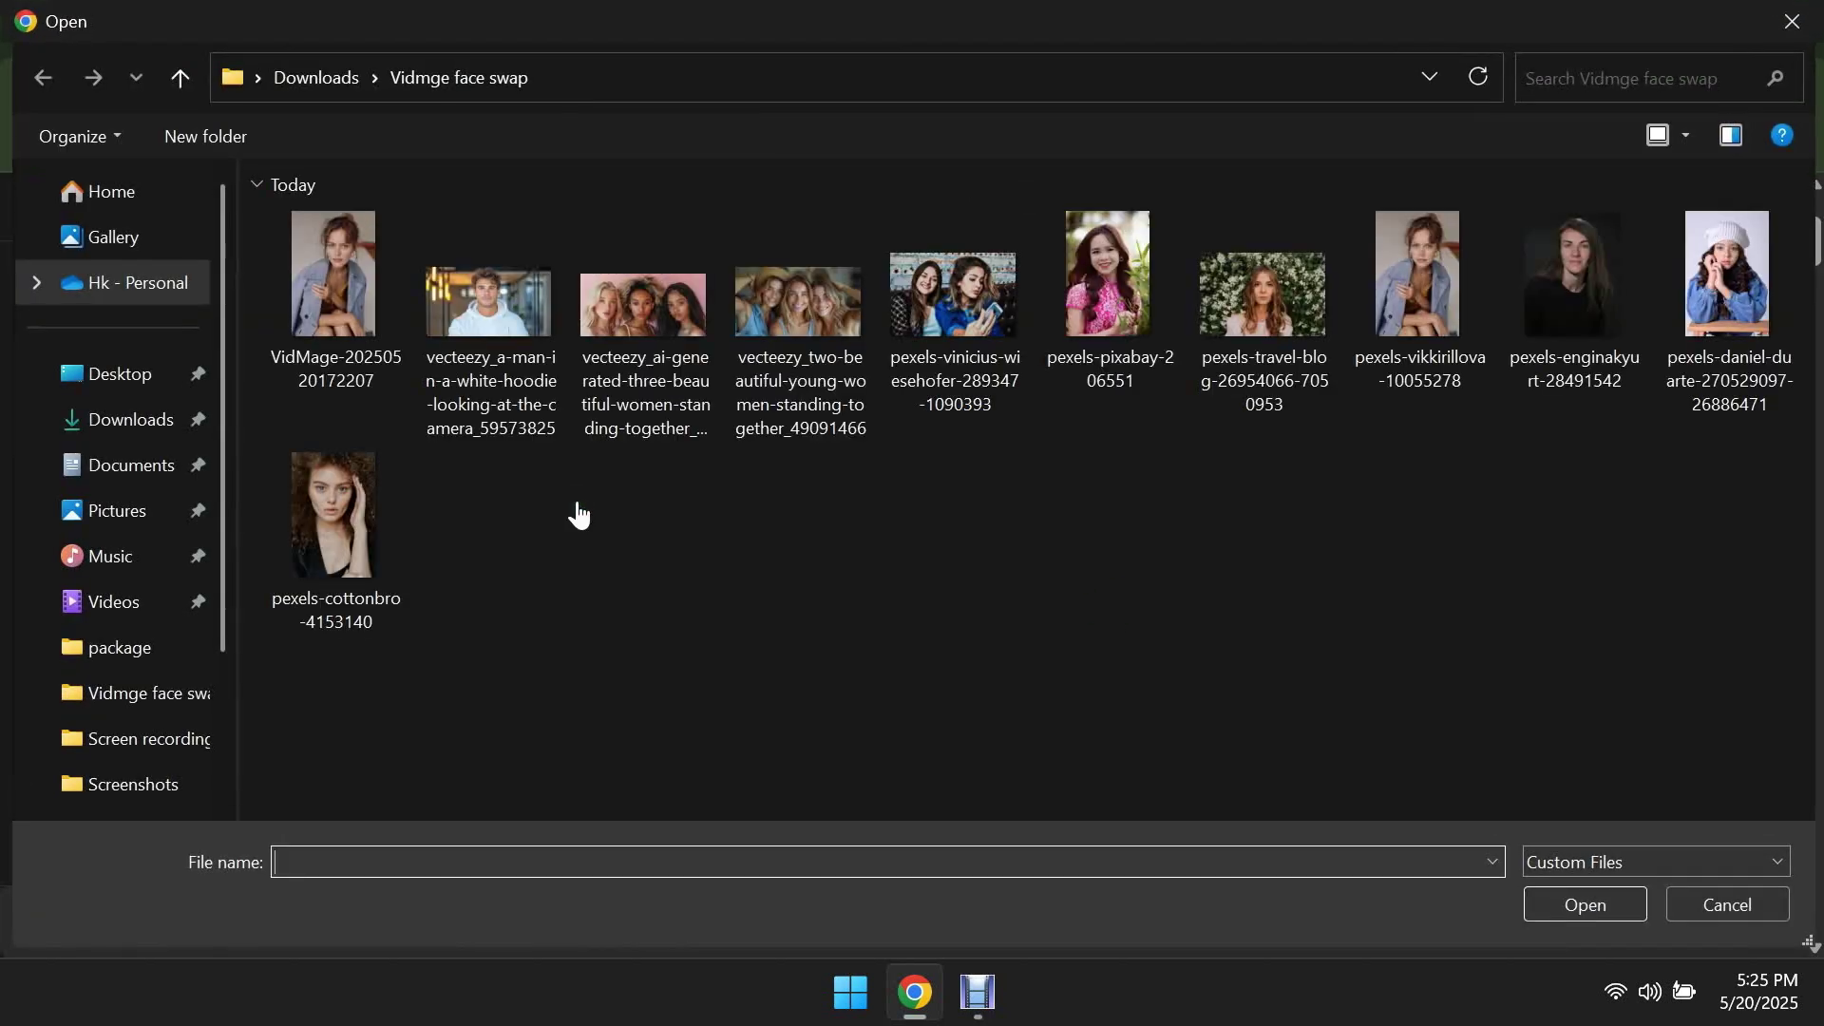
# Step: Assign the woman in the white beanie to the second face and the seated woman to the third
pyautogui.doubleClick(1710, 266)
pyautogui.click(389, 606)
pyautogui.doubleClick(1416, 285)
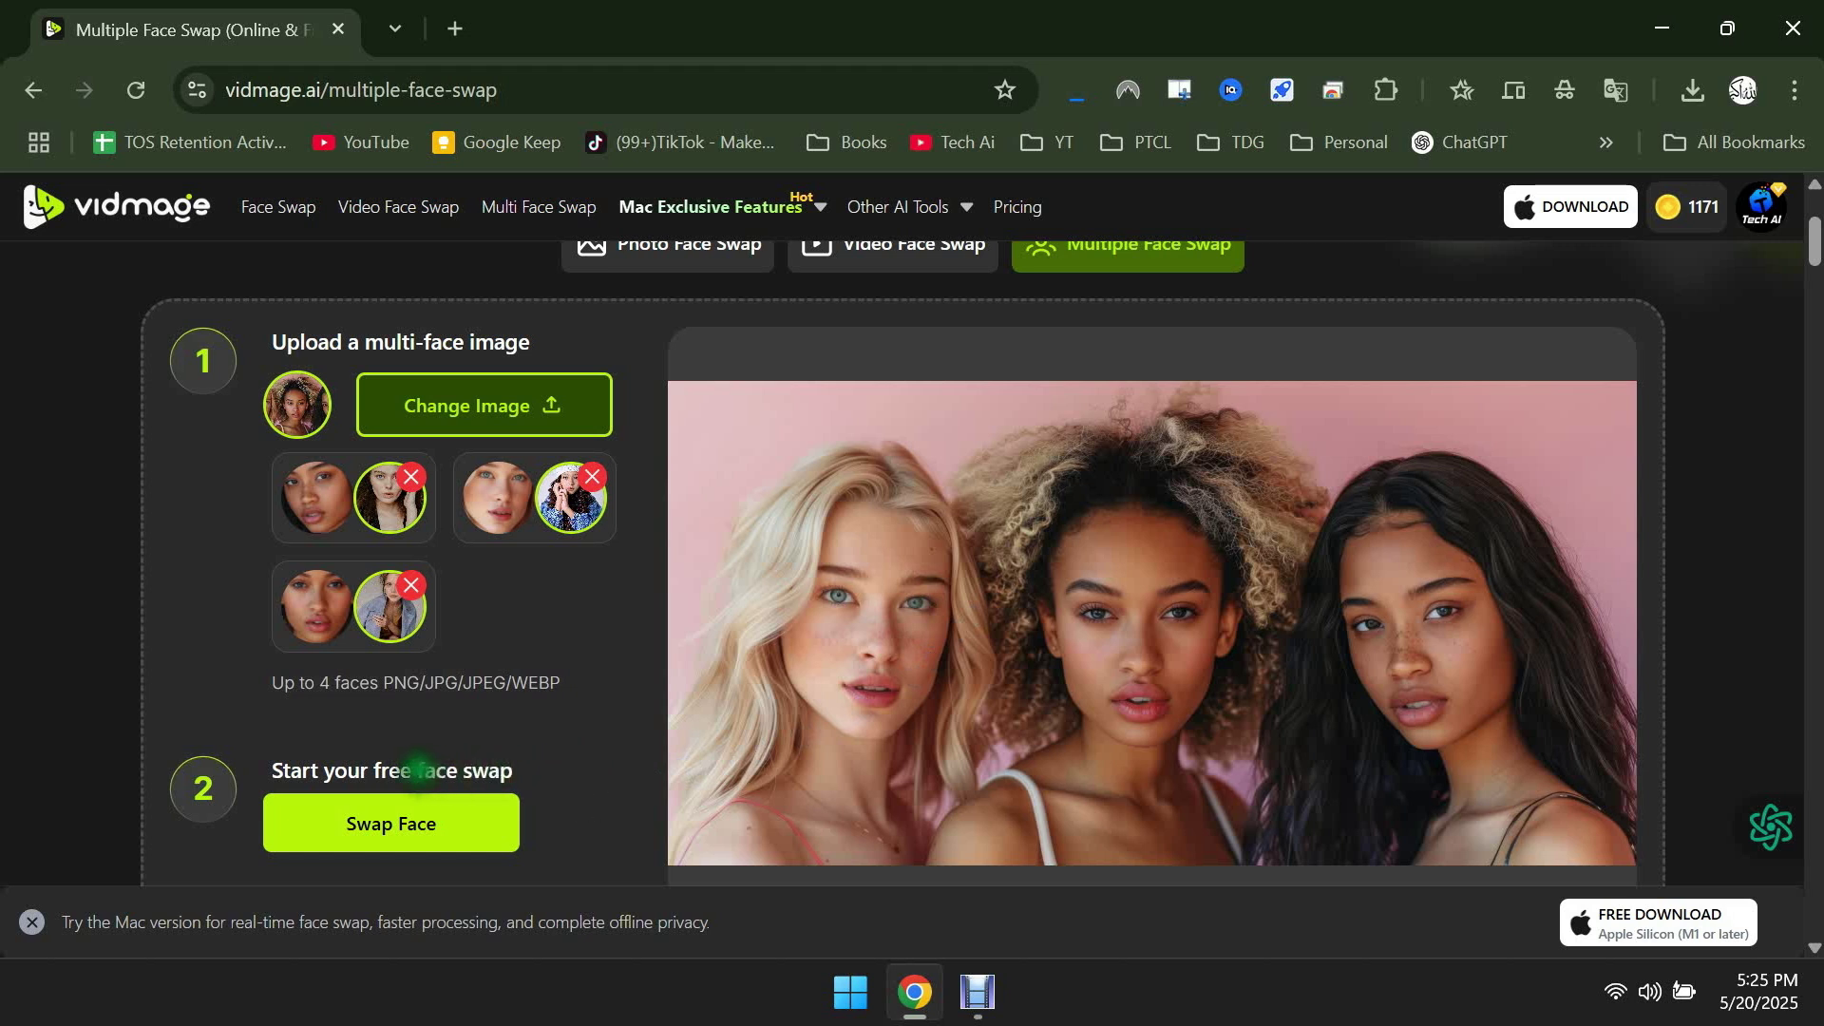
# Step: Run the multiple face swap and sweep the before/after divider to compare faces
pyautogui.scroll(-2, 418, 770)
pyautogui.click(409, 684)
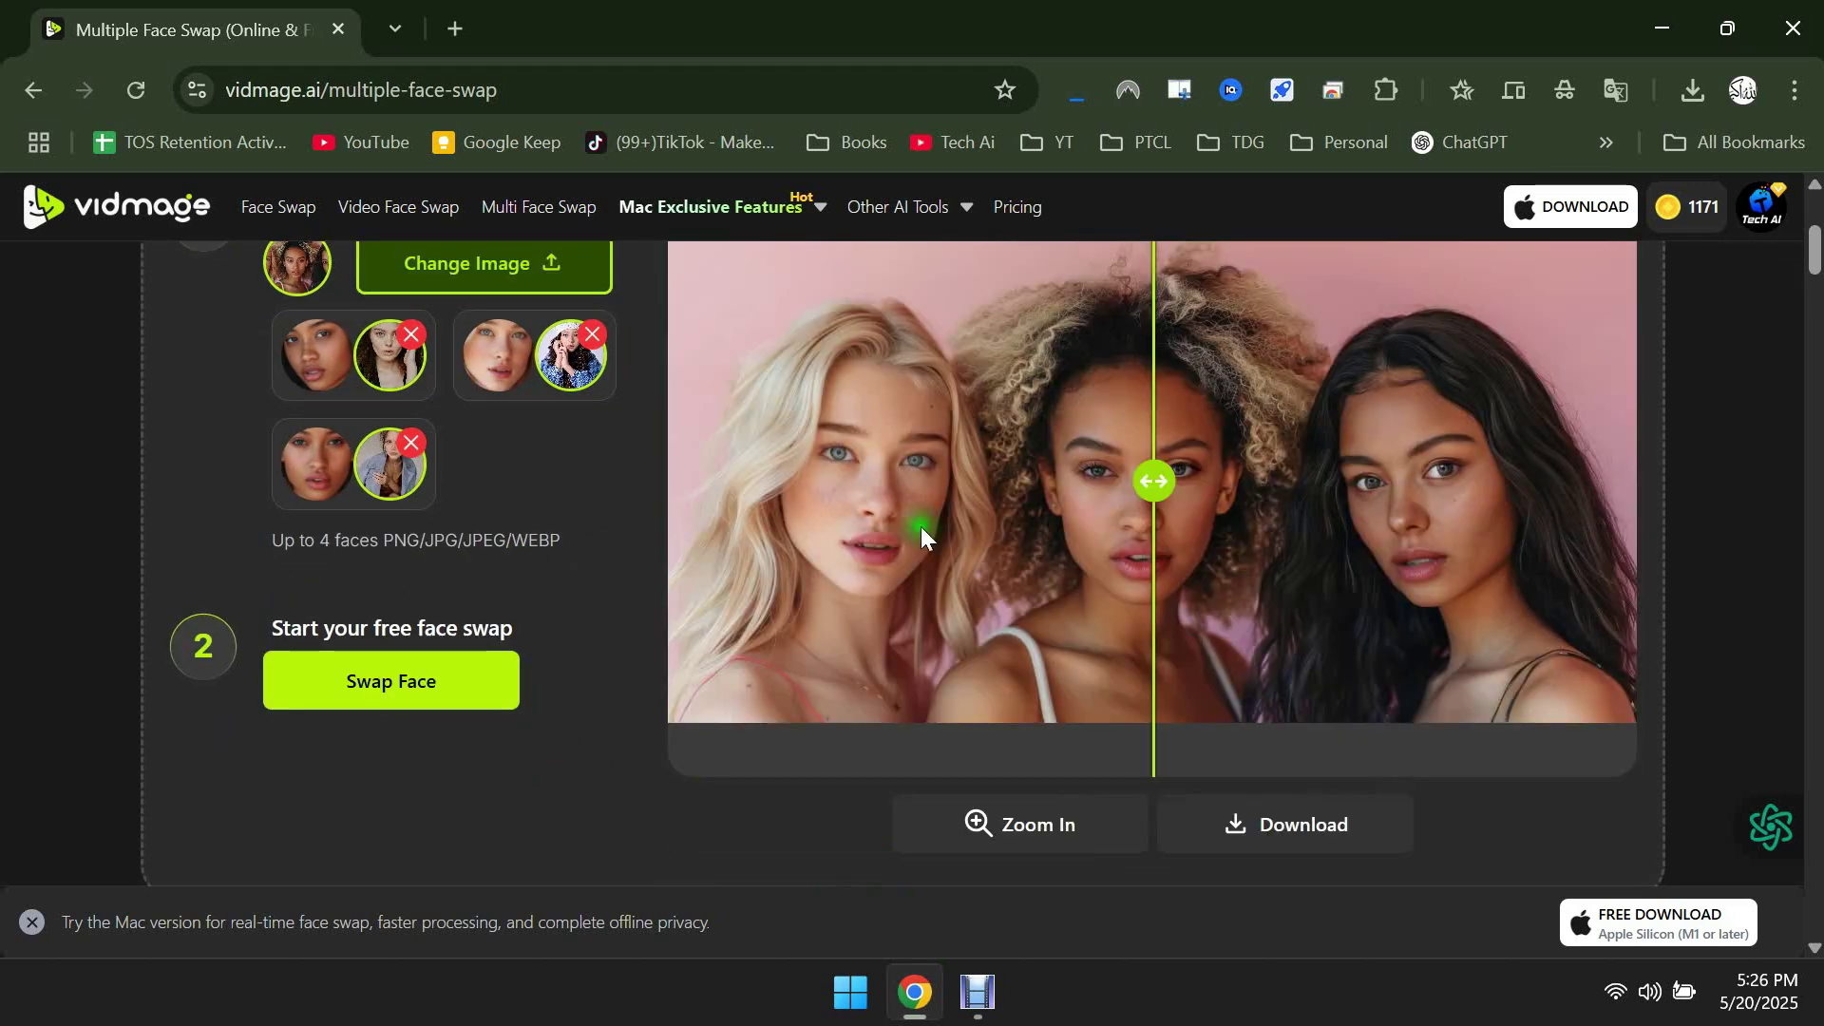
pyautogui.scroll(2, 1235, 534)
pyautogui.scroll(-2, 1279, 561)
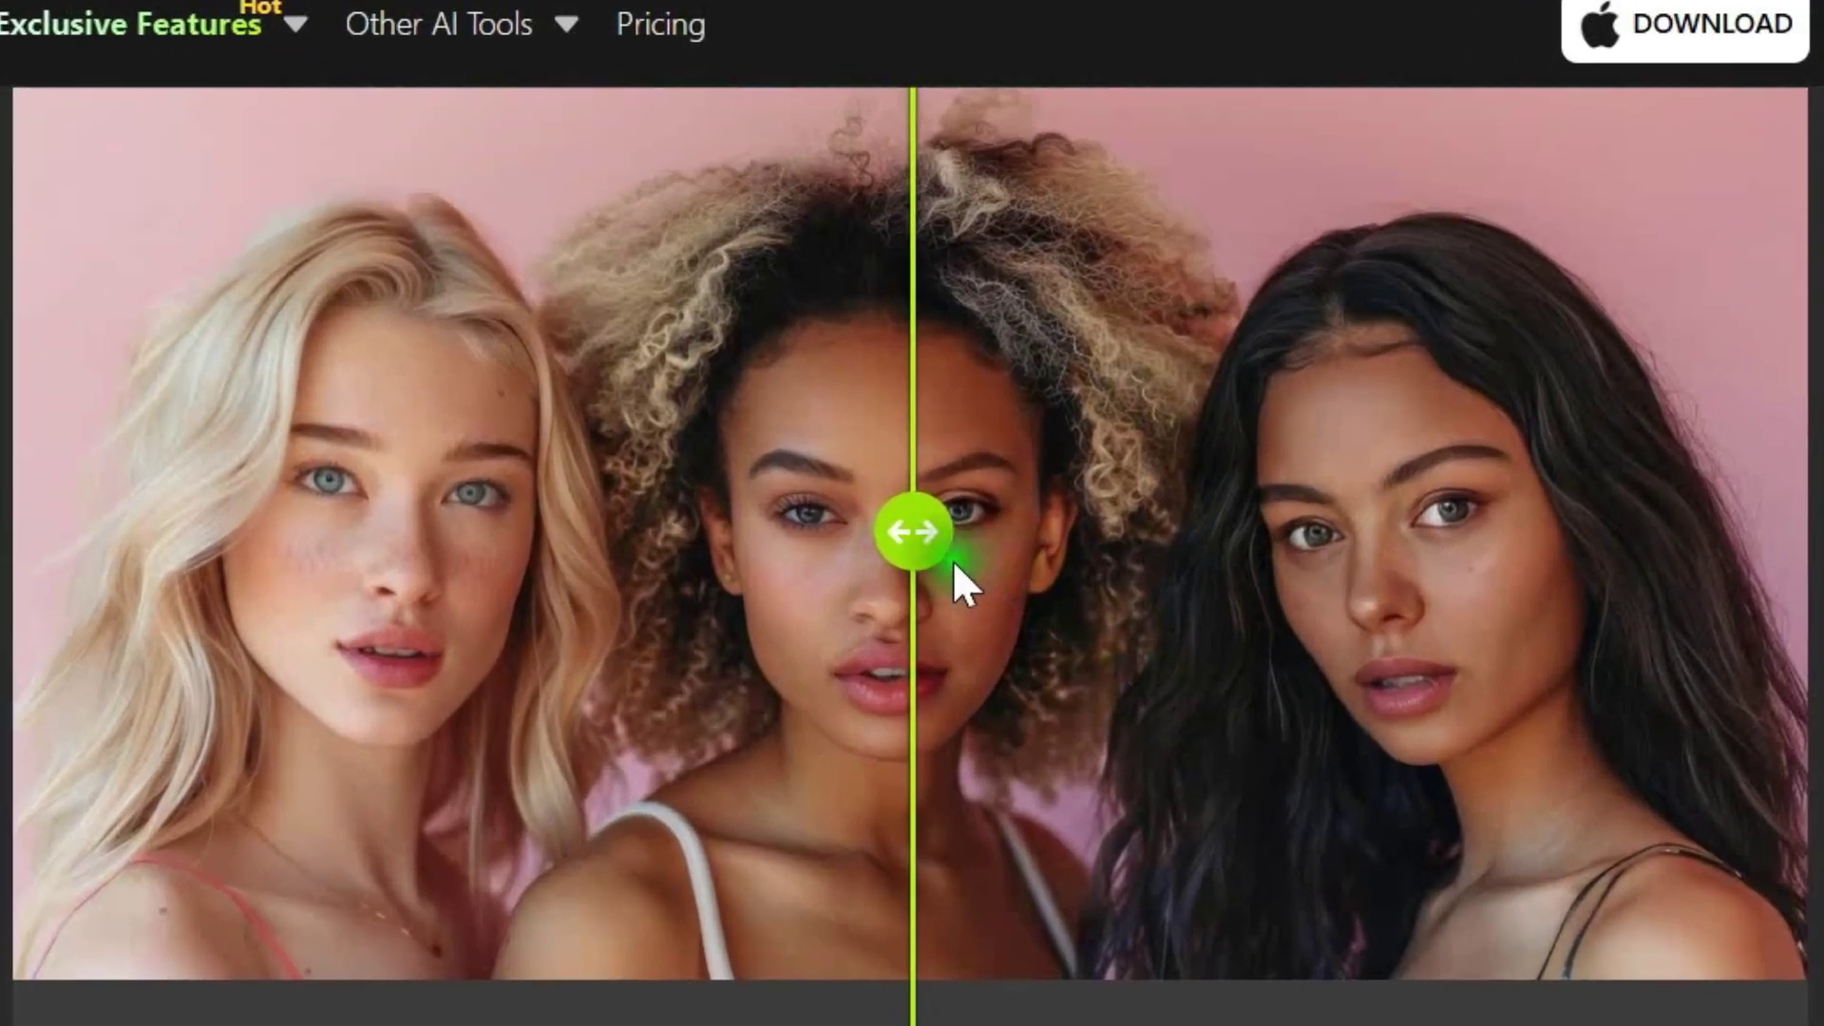
pyautogui.moveTo(952, 560); pyautogui.dragTo(135, 440)
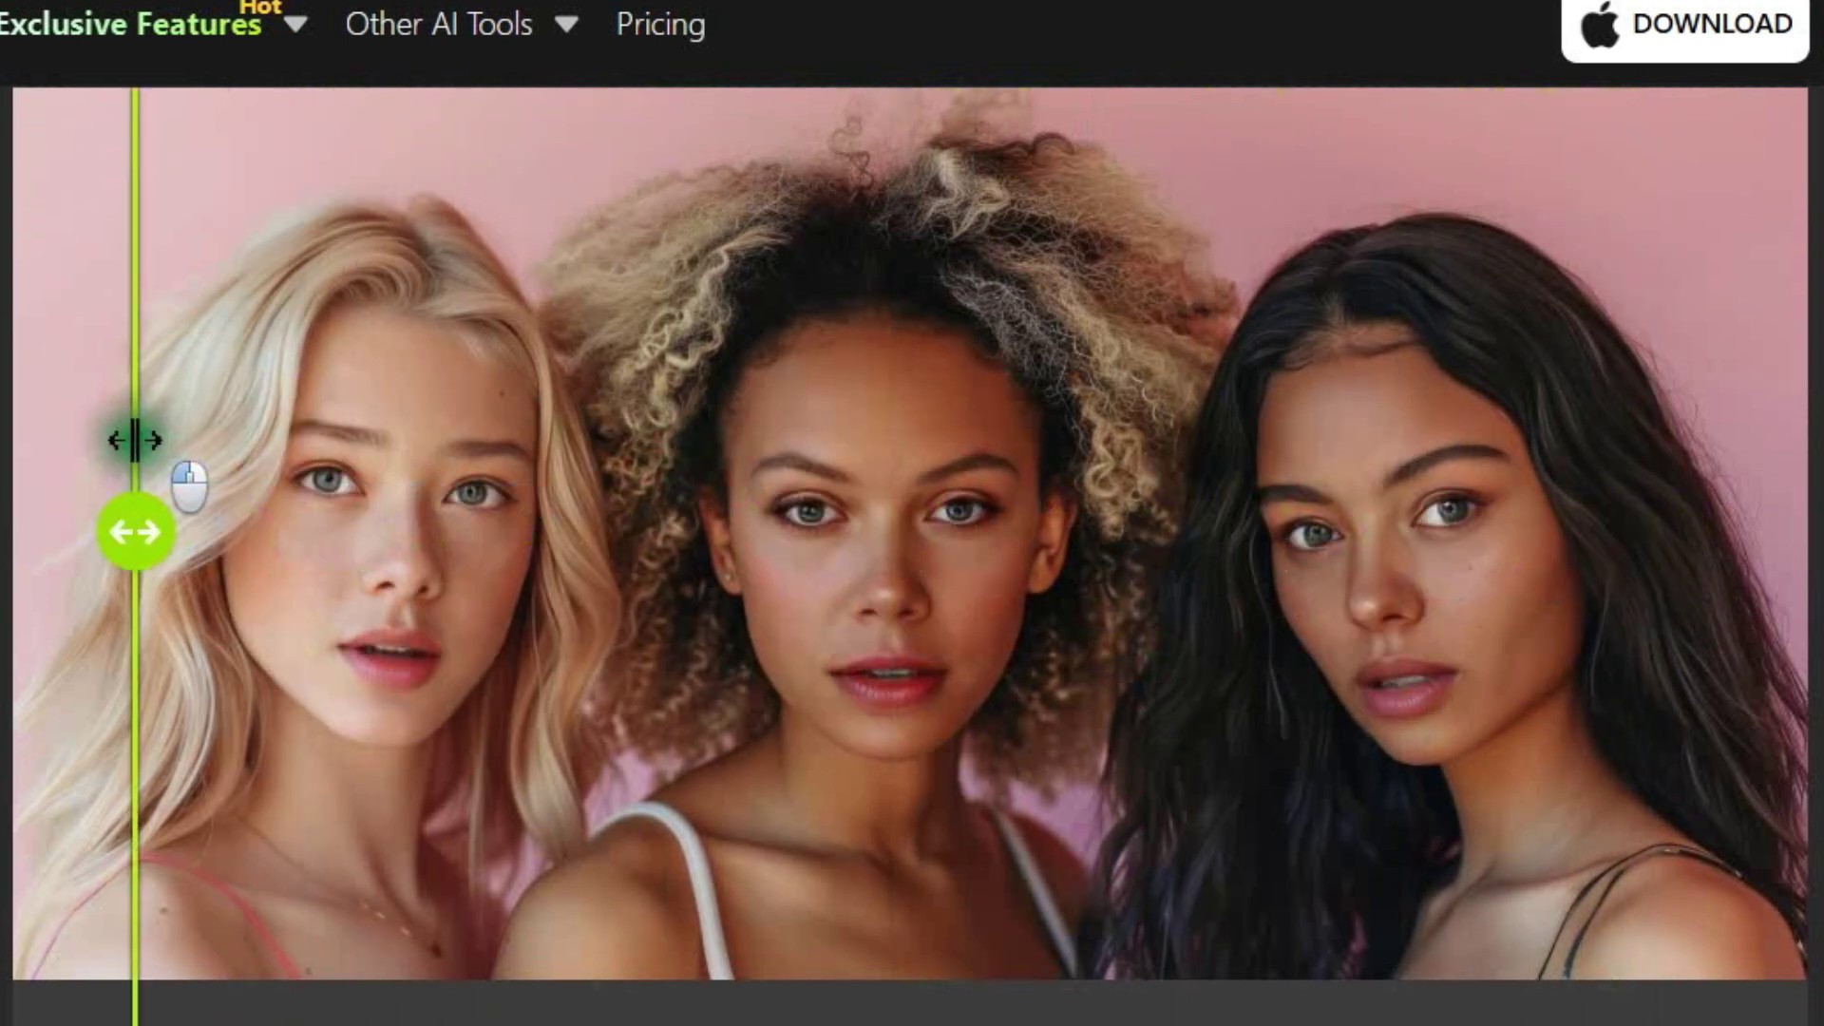
pyautogui.scroll(3, 554, 387)
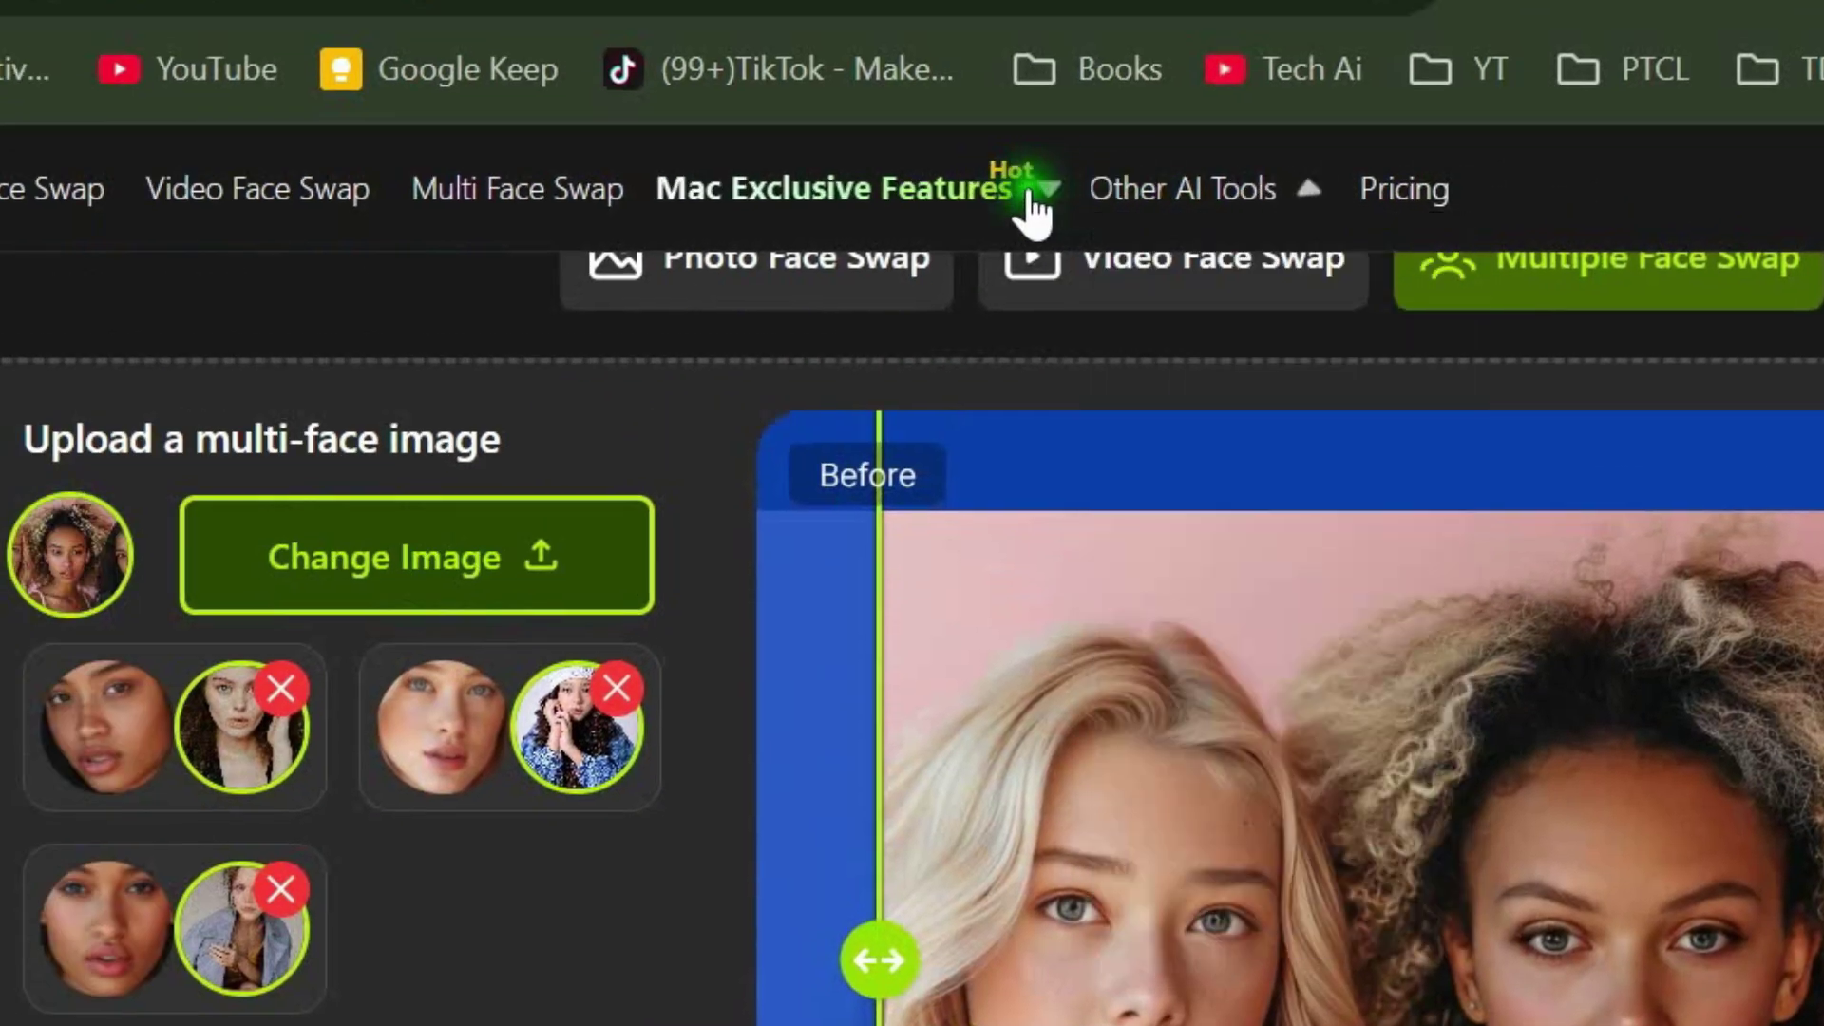
# Step: Go to Batch Face Swap via the Other AI Tools menu and close the popup
pyautogui.moveTo(807, 200)
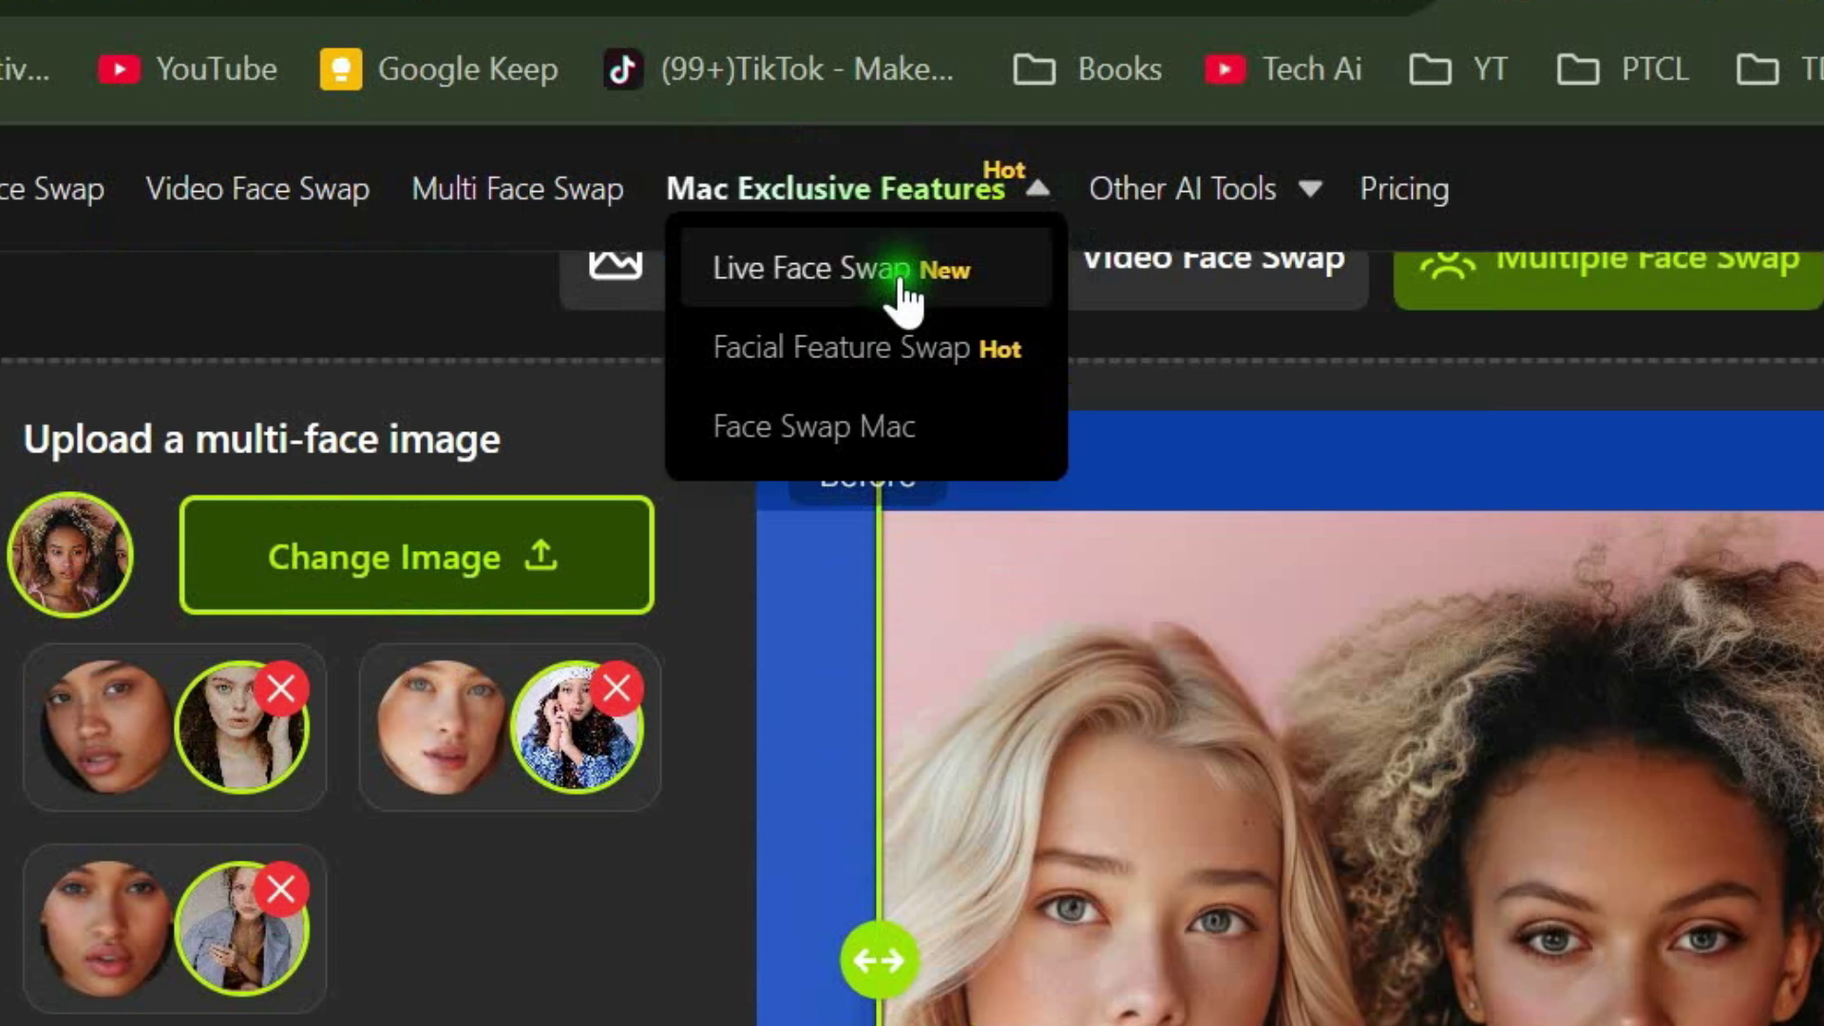
pyautogui.moveTo(1121, 209)
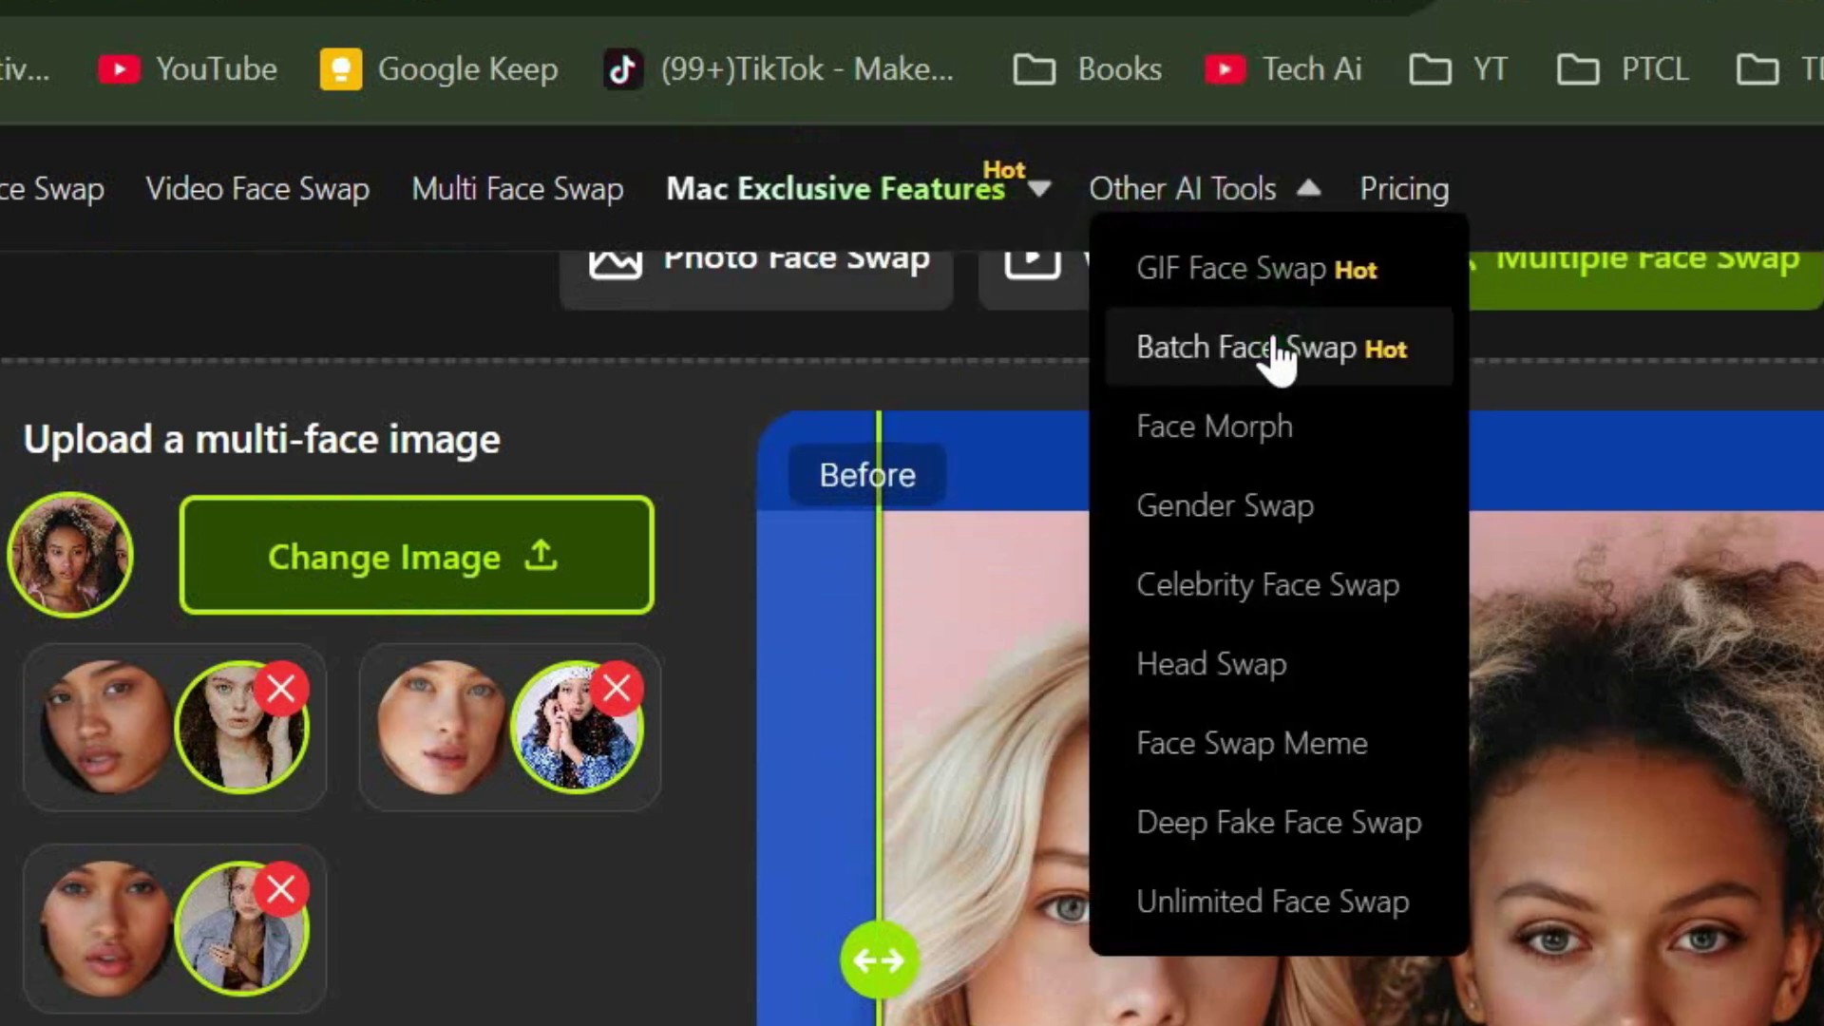
pyautogui.scroll(1, 1275, 358)
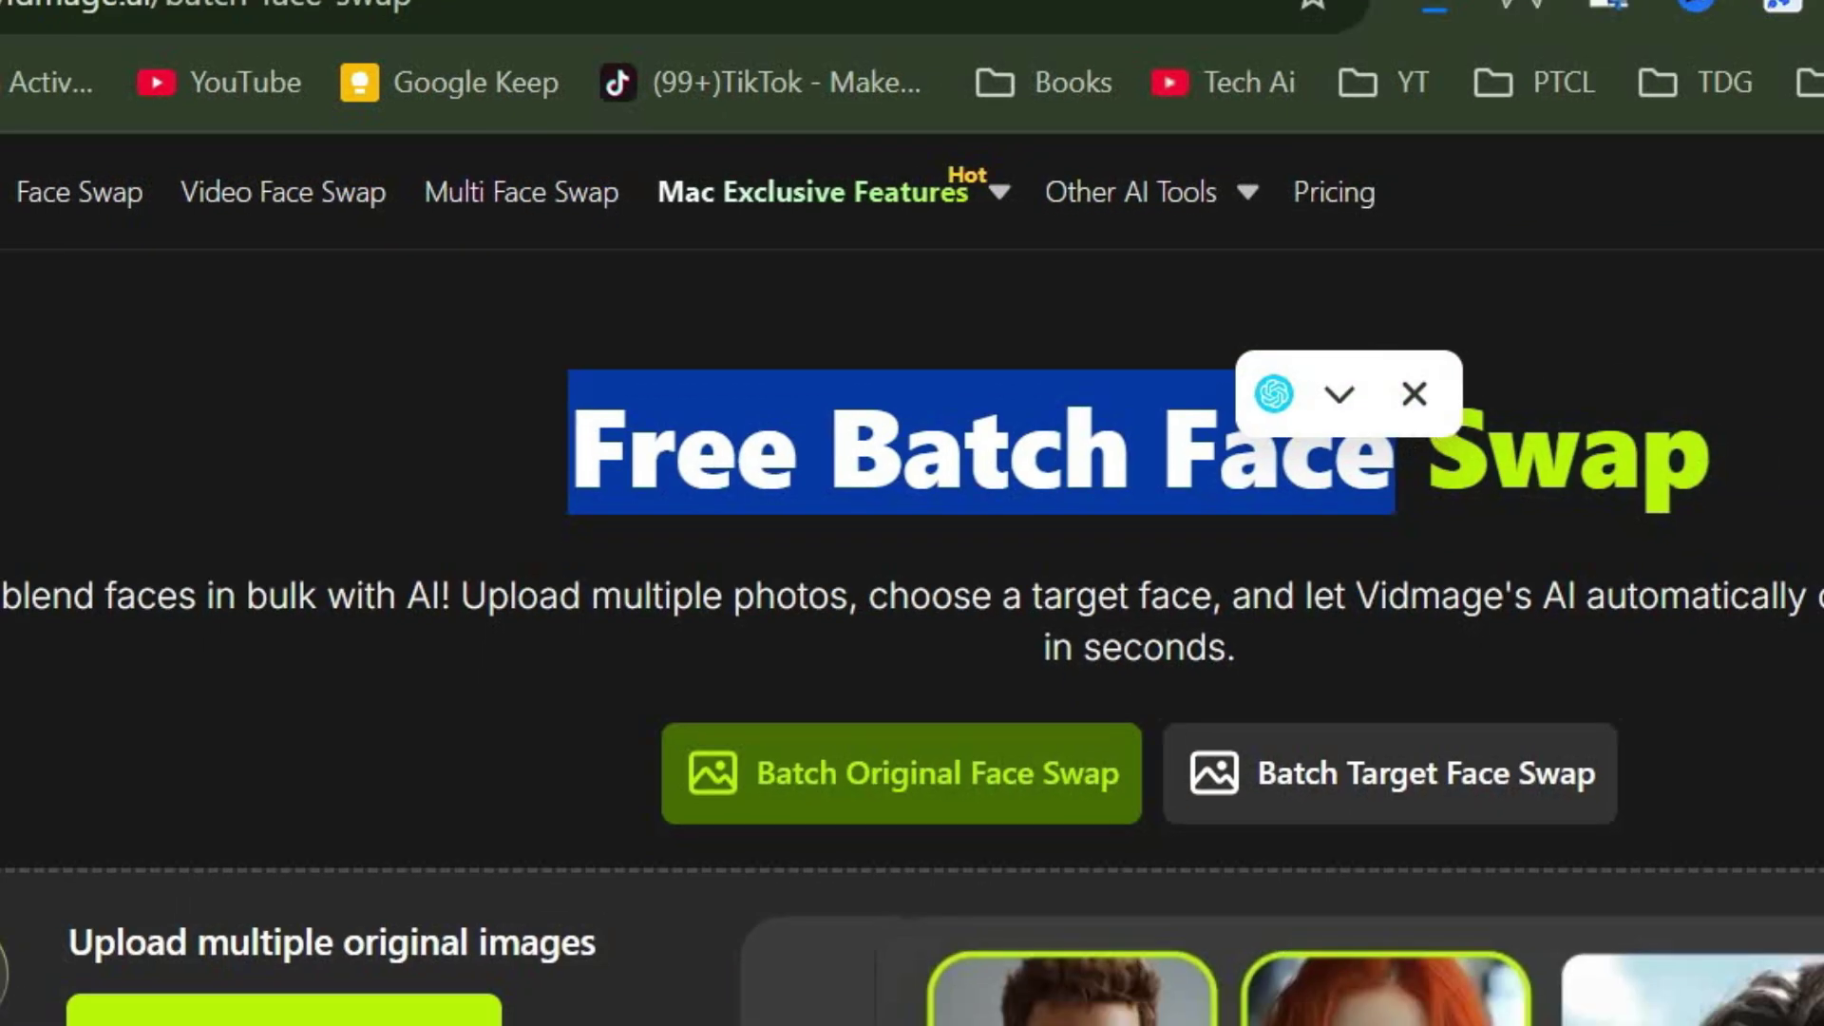
pyautogui.scroll(-3, 1412, 423)
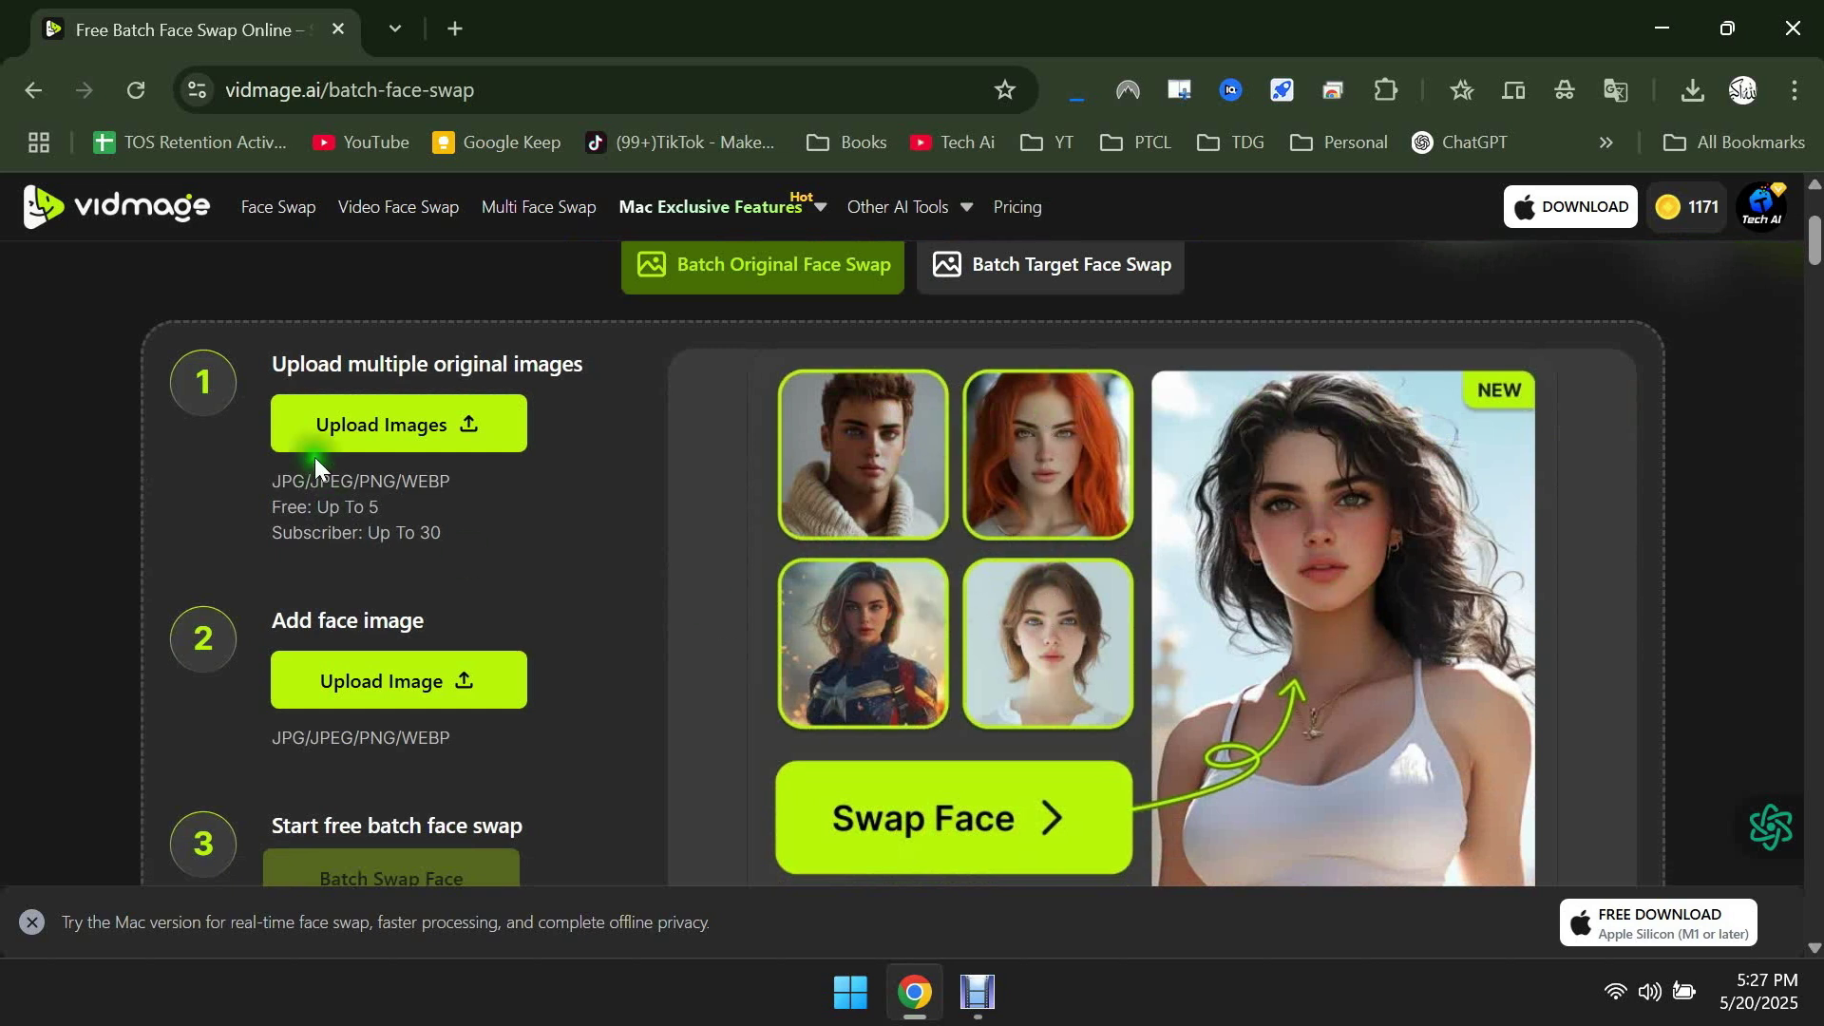
# Step: Upload three original photos, including the girl in the beanie, as the batch originals
pyautogui.click(362, 430)
pyautogui.click(1705, 342)
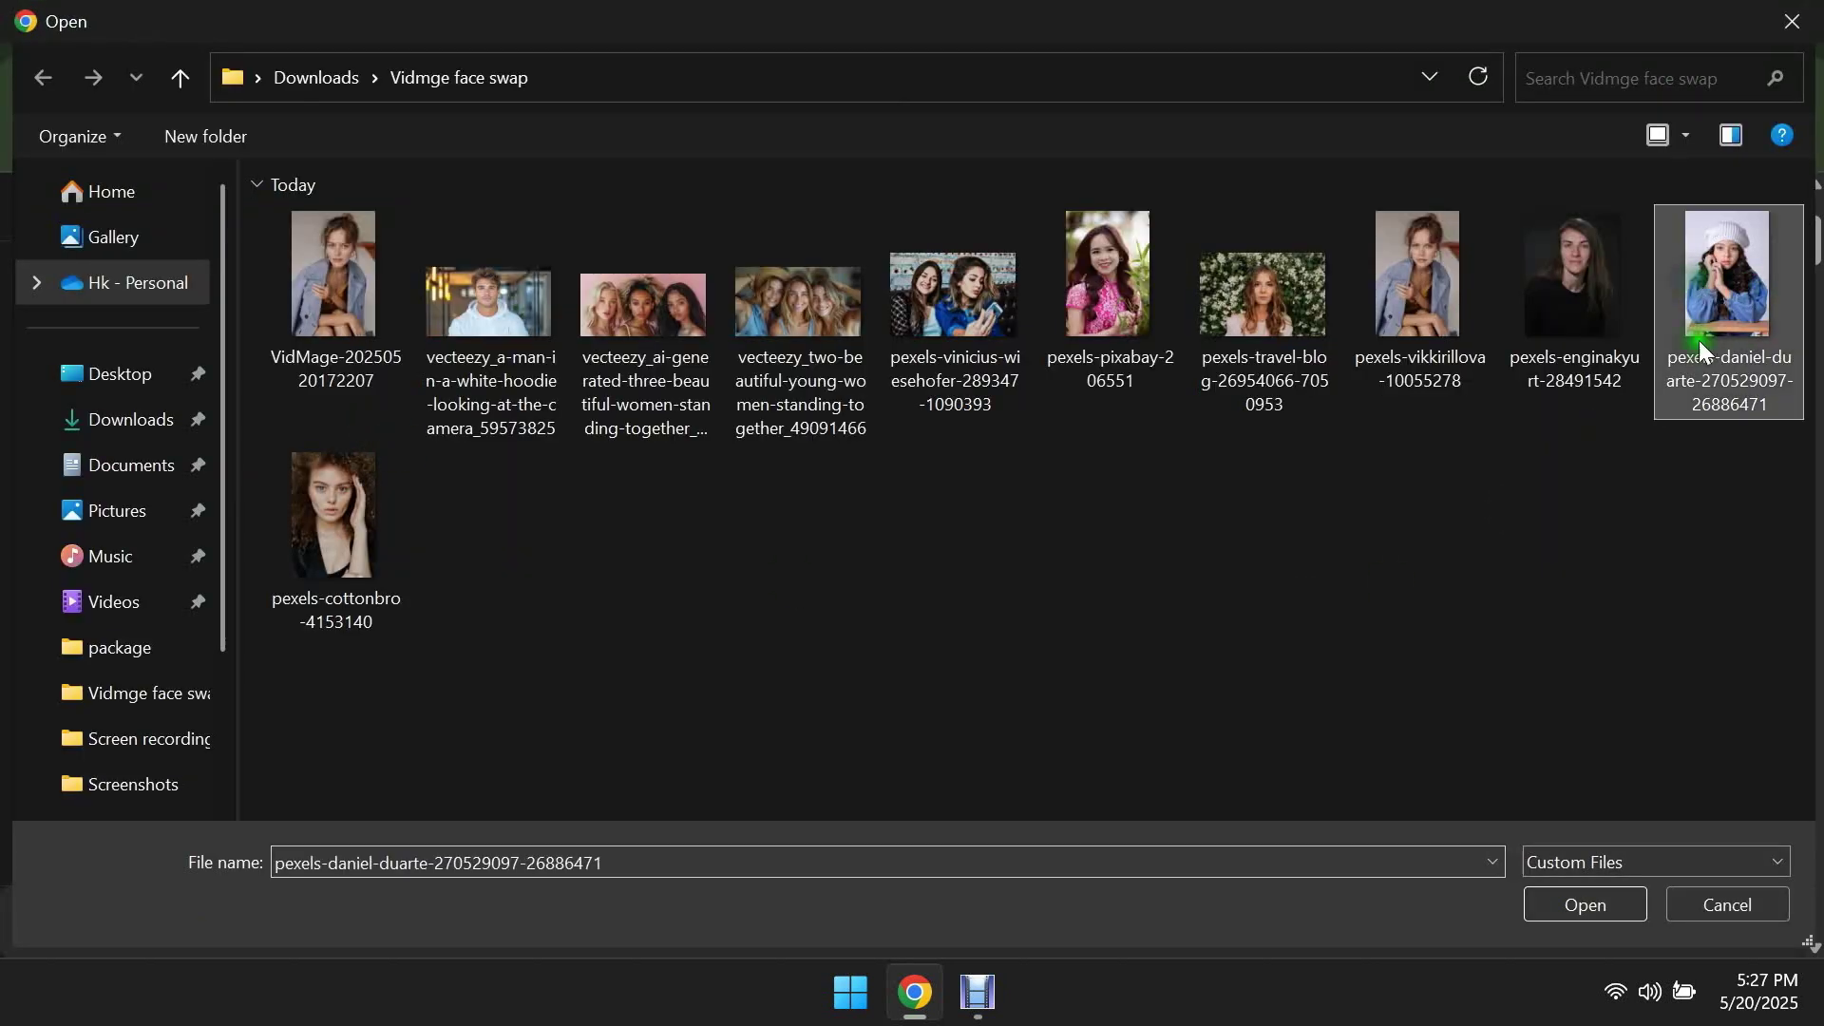
pyautogui.keyDown('shift'); pyautogui.click(1416, 327); pyautogui.keyUp('shift')
pyautogui.click(1585, 906)
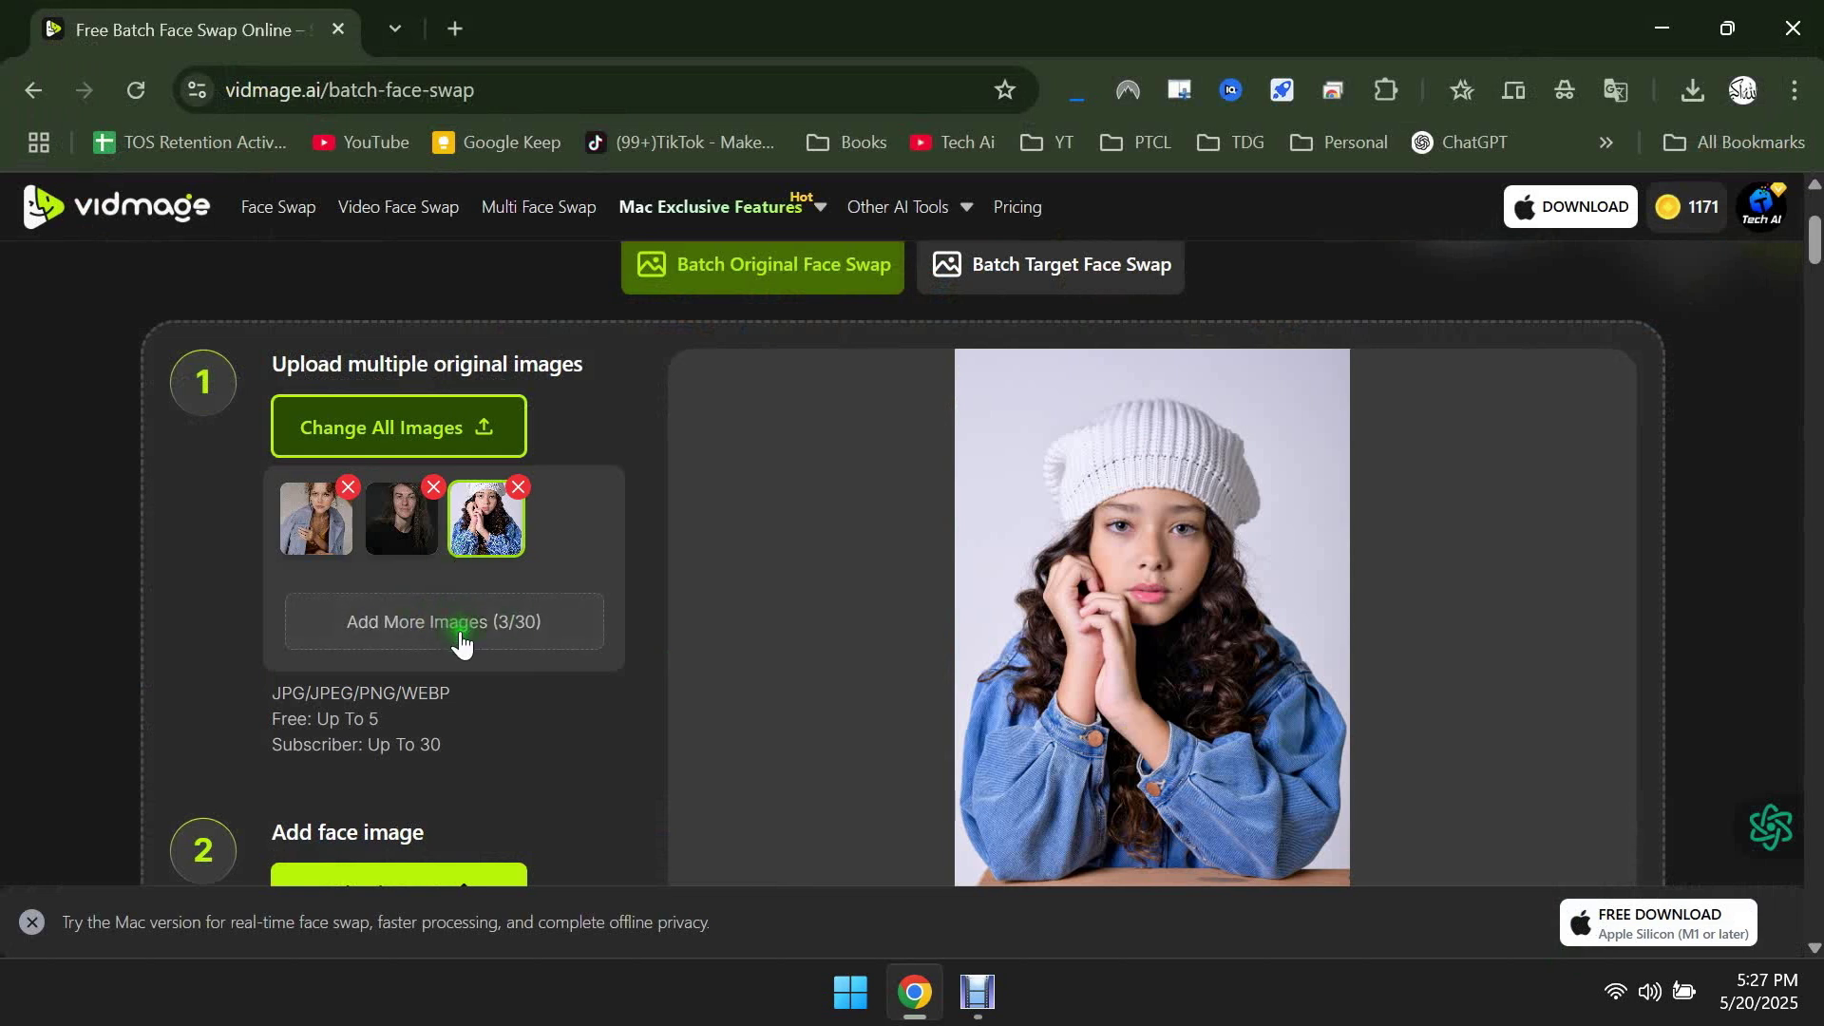
# Step: Add pexels-cottonbro-4153140 as the face image and run Batch Swap Face
pyautogui.scroll(-3, 461, 641)
pyautogui.click(406, 616)
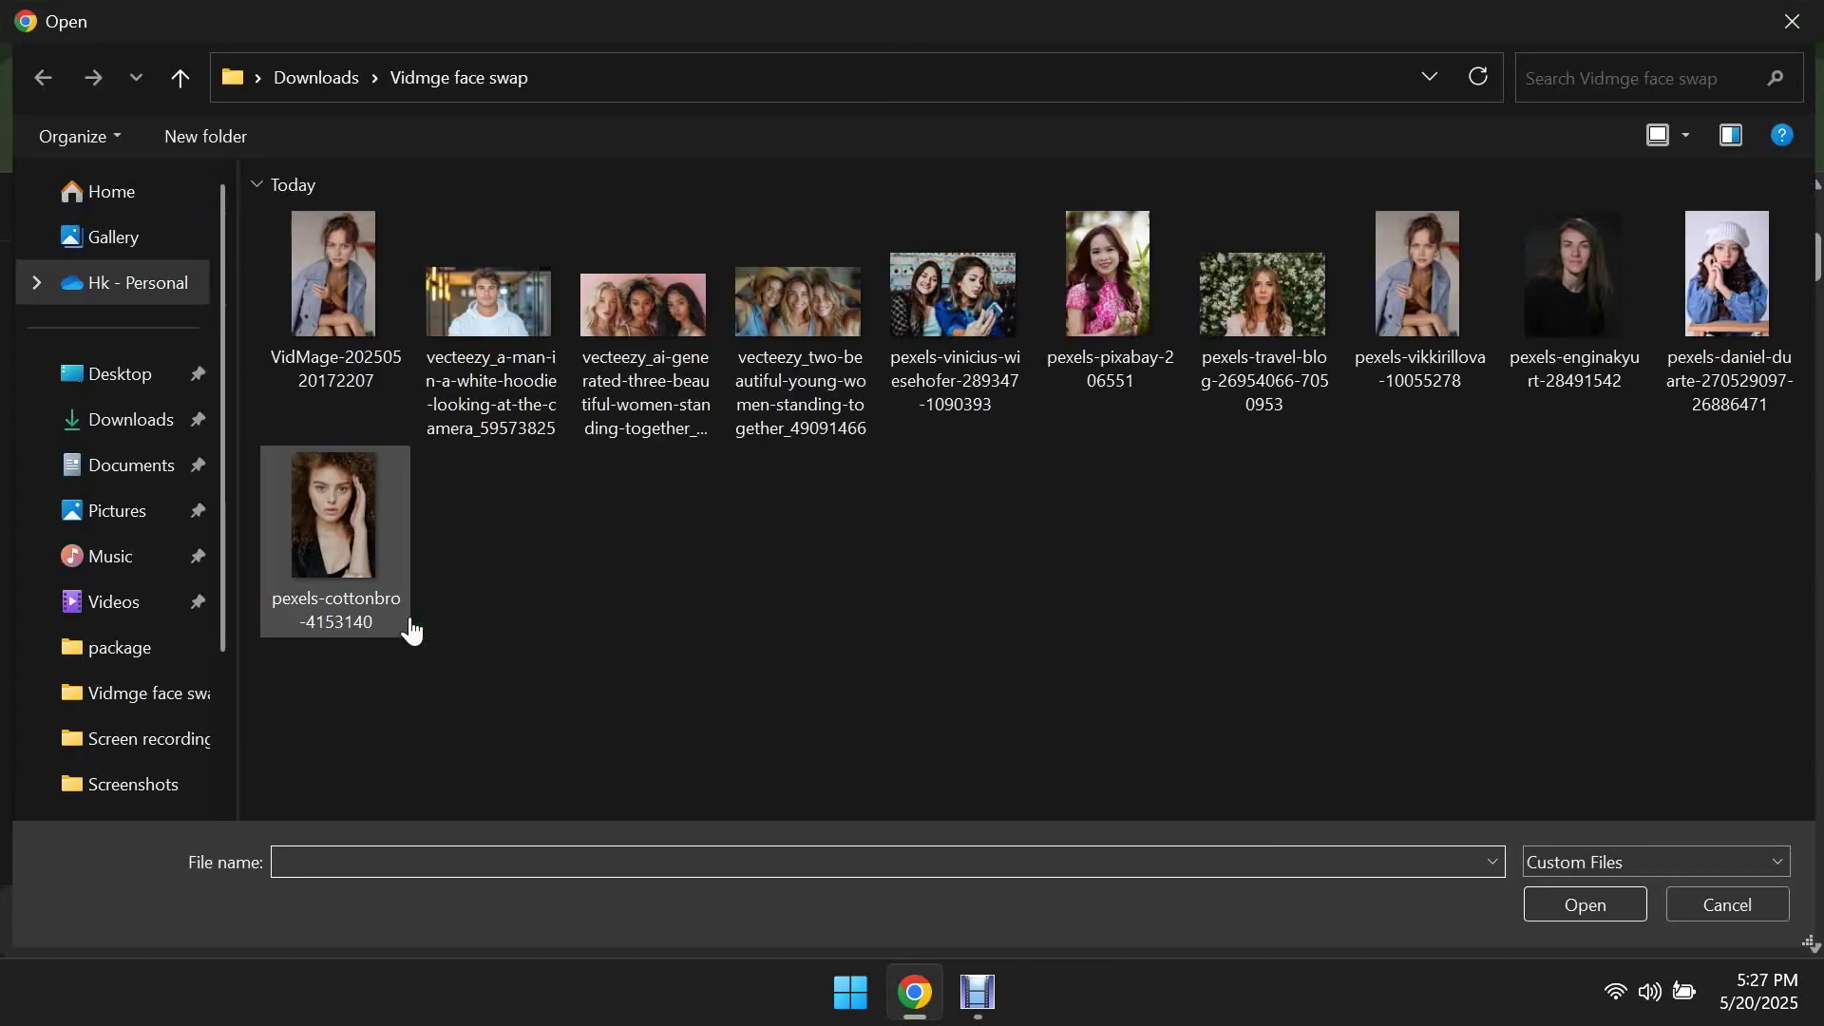
pyautogui.doubleClick(346, 542)
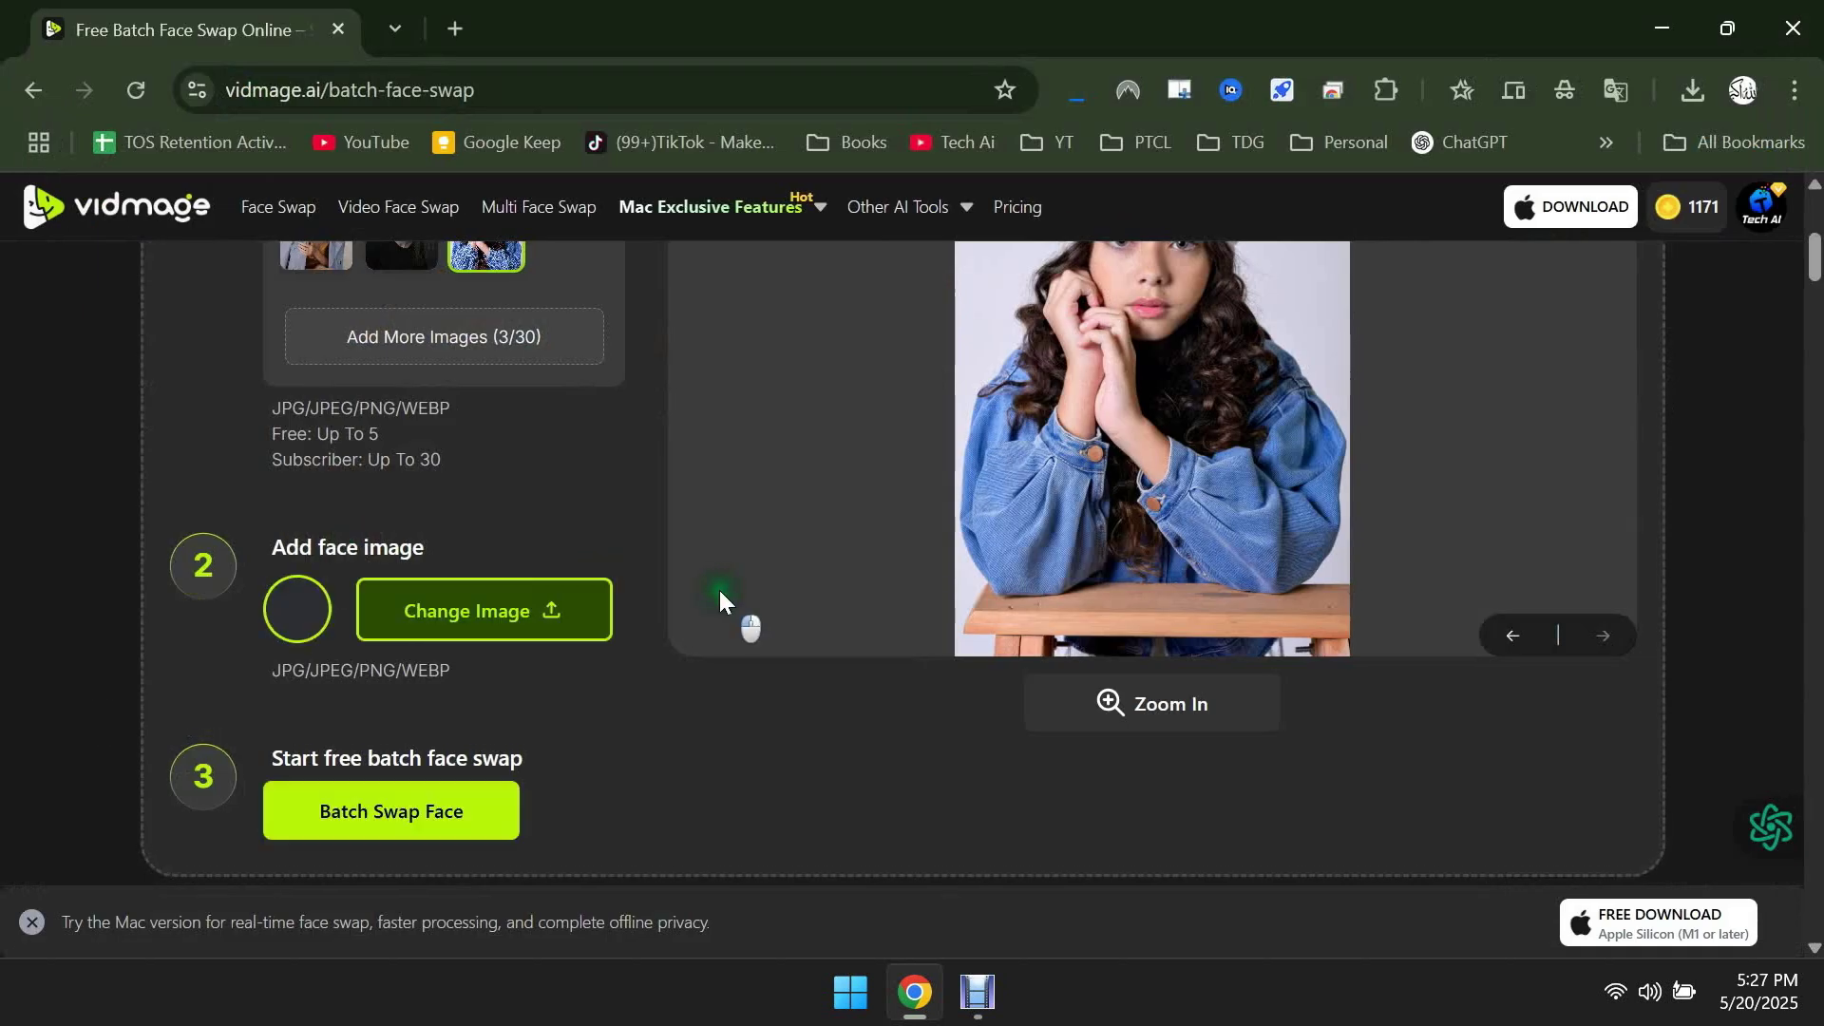
pyautogui.scroll(2, 665, 665)
pyautogui.scroll(-3, 579, 750)
pyautogui.click(397, 664)
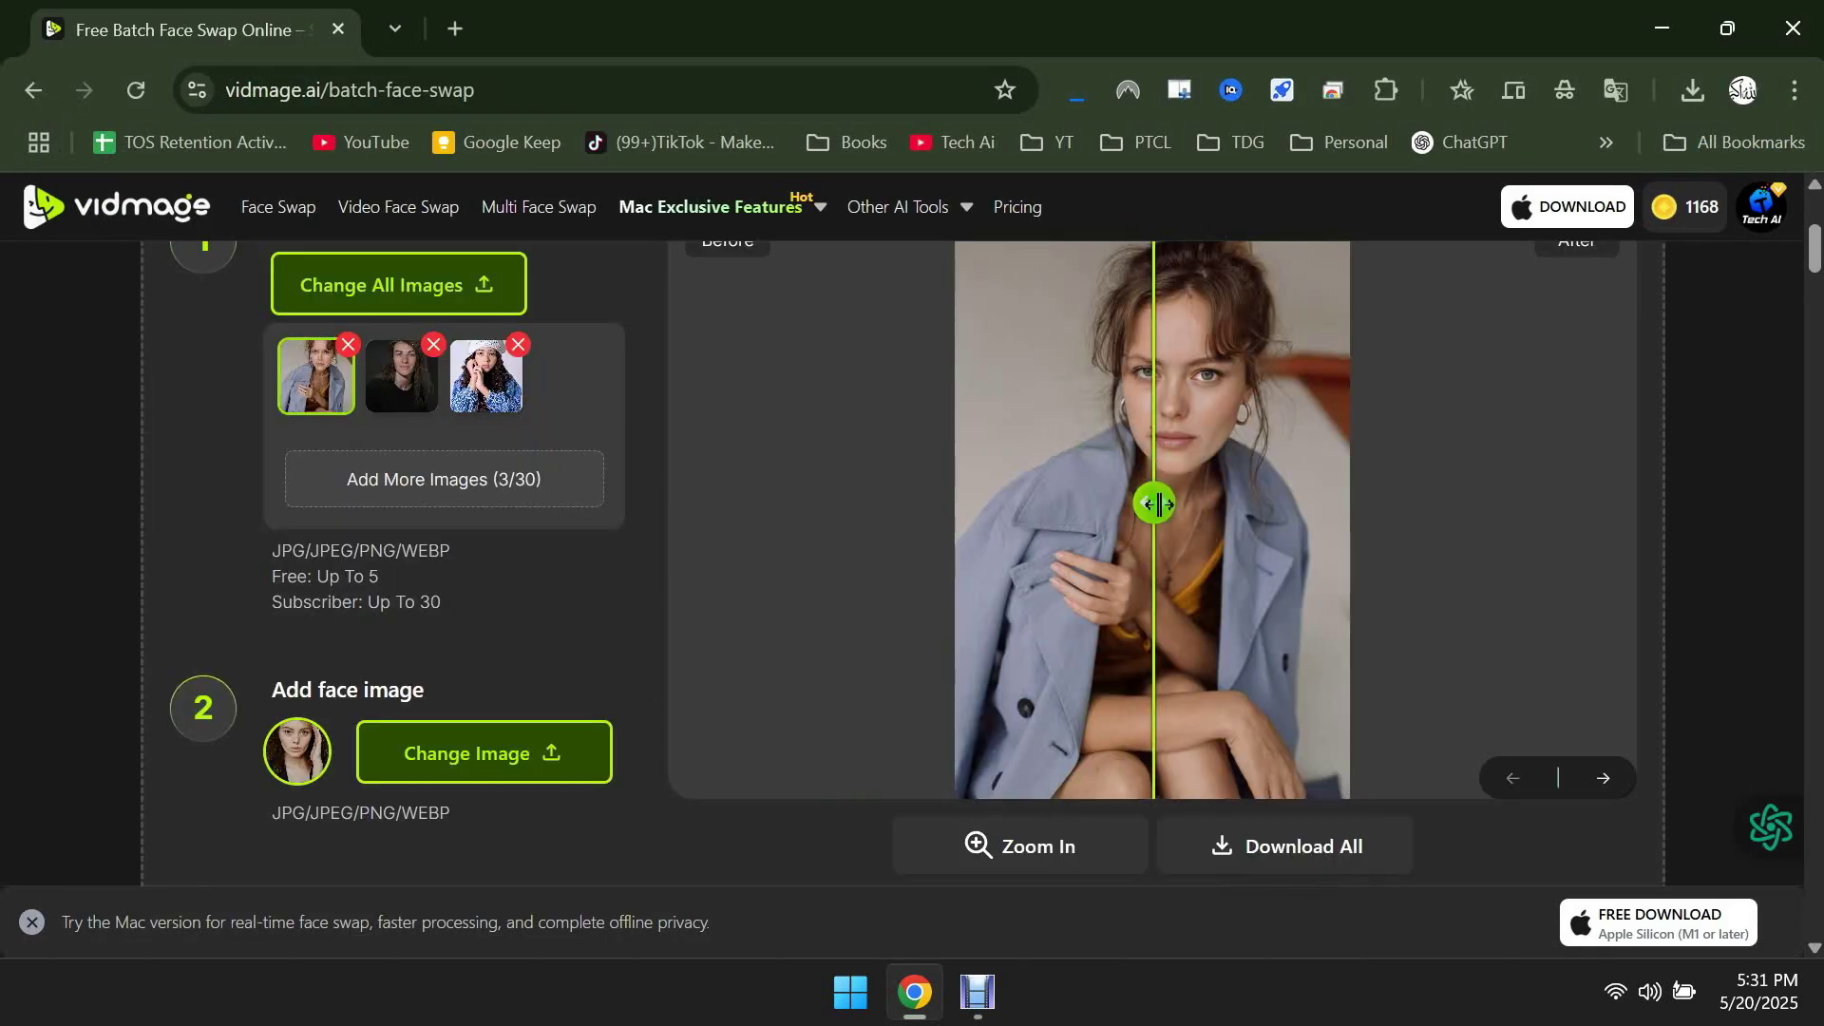
# Step: Compare both batch swap results with the before/after slider, then bring up the Other AI Tools list
pyautogui.moveTo(1158, 504); pyautogui.dragTo(1025, 495)
pyautogui.click(1605, 781)
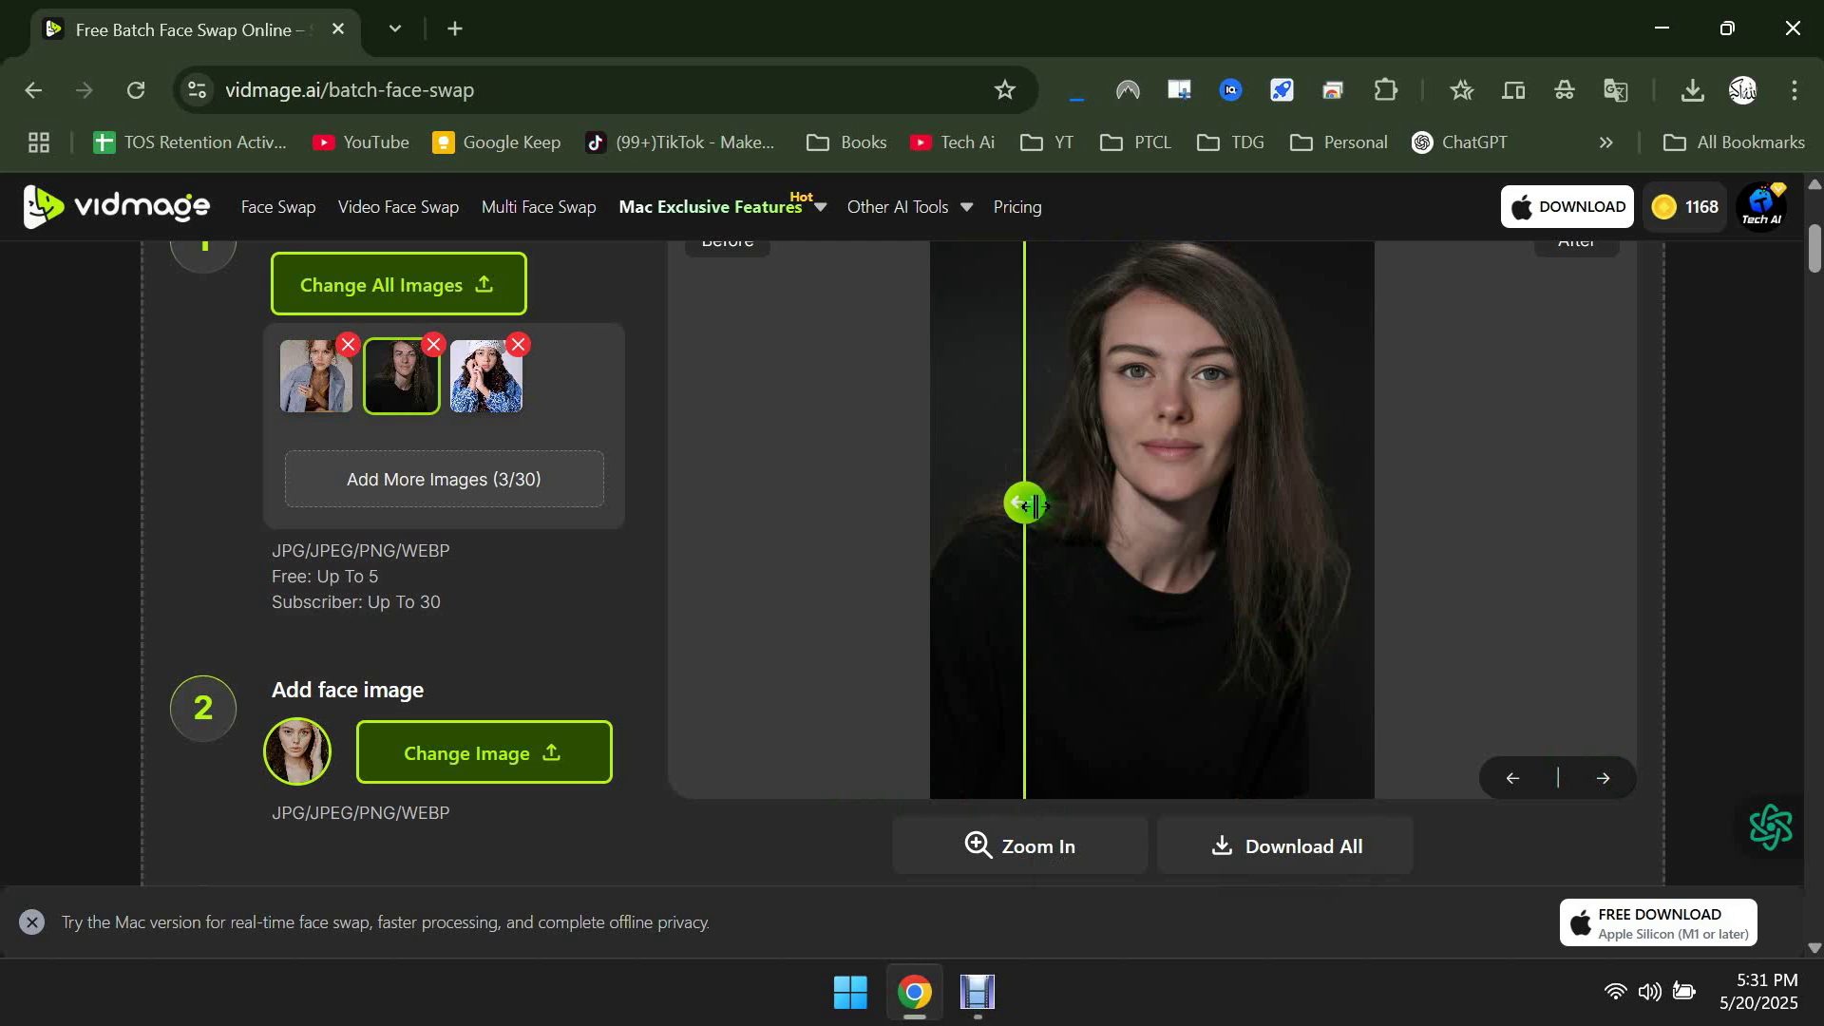
pyautogui.moveTo(1035, 505); pyautogui.dragTo(1263, 397)
pyautogui.click(863, 207)
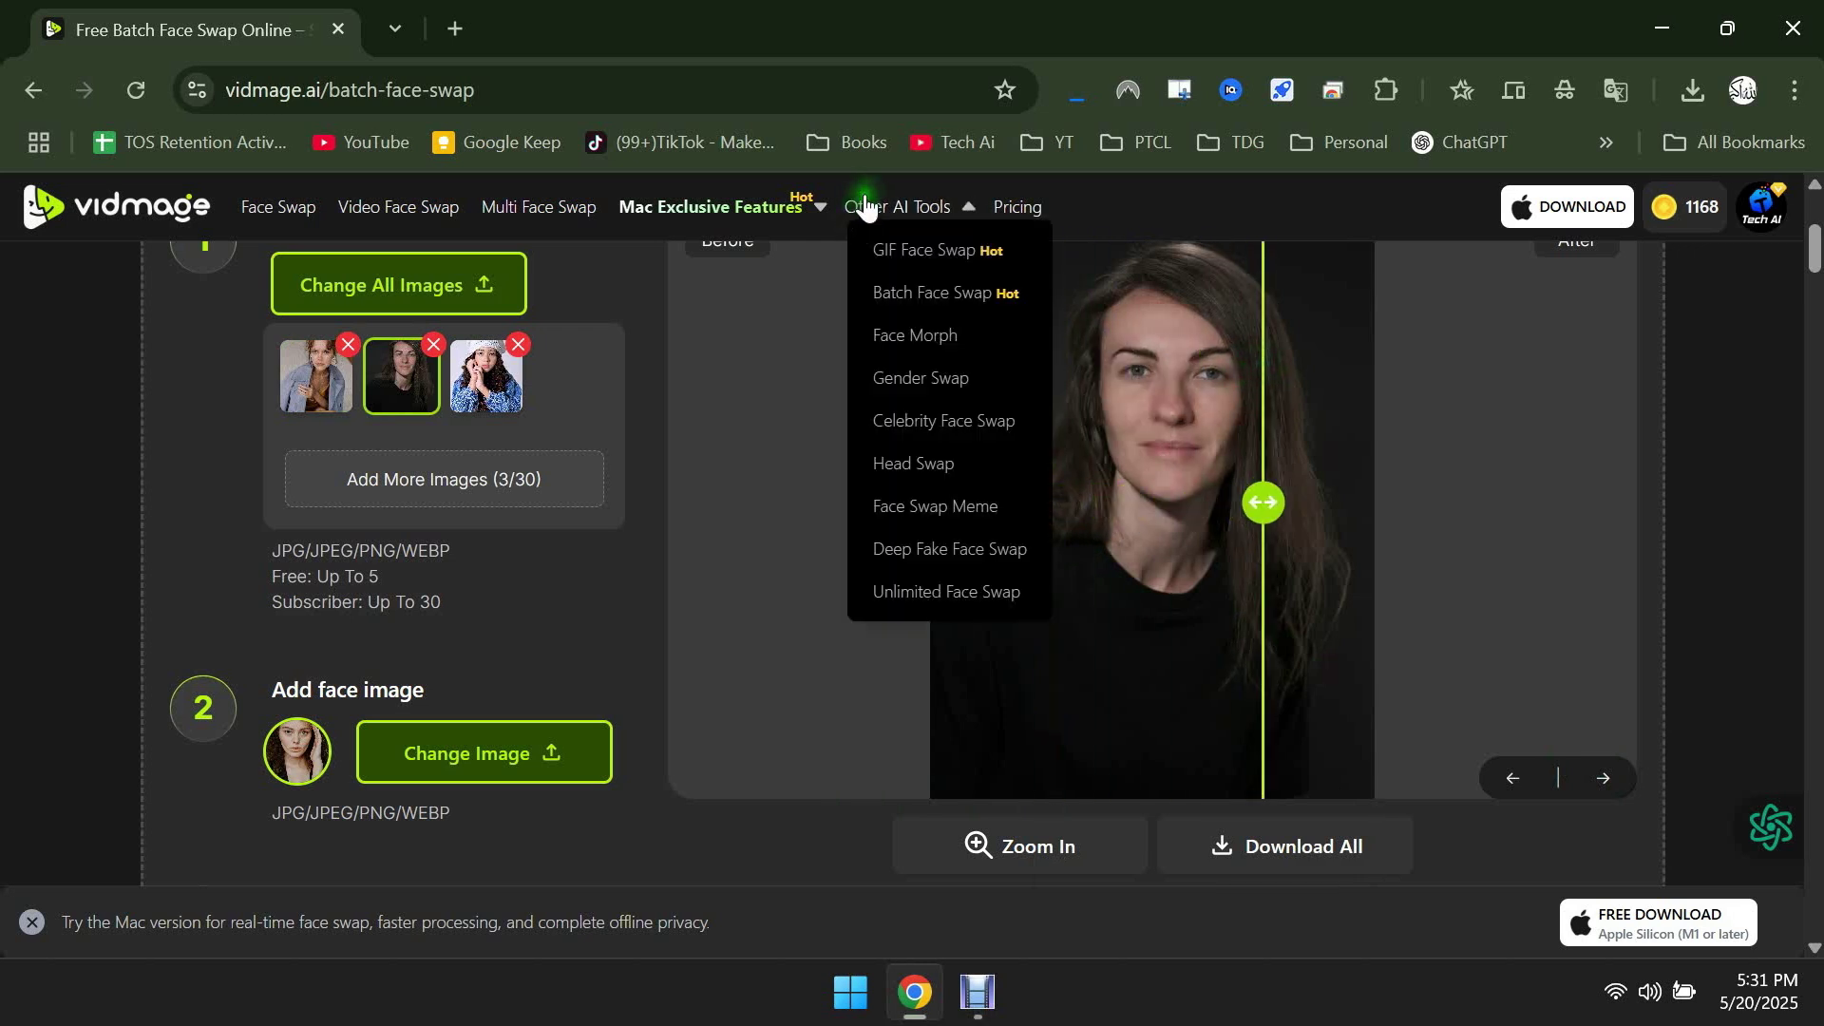
# Step: In Gender Swap, put the white-hoodie man's face onto the long-haired woman's portrait and compare the result
pyautogui.click(962, 378)
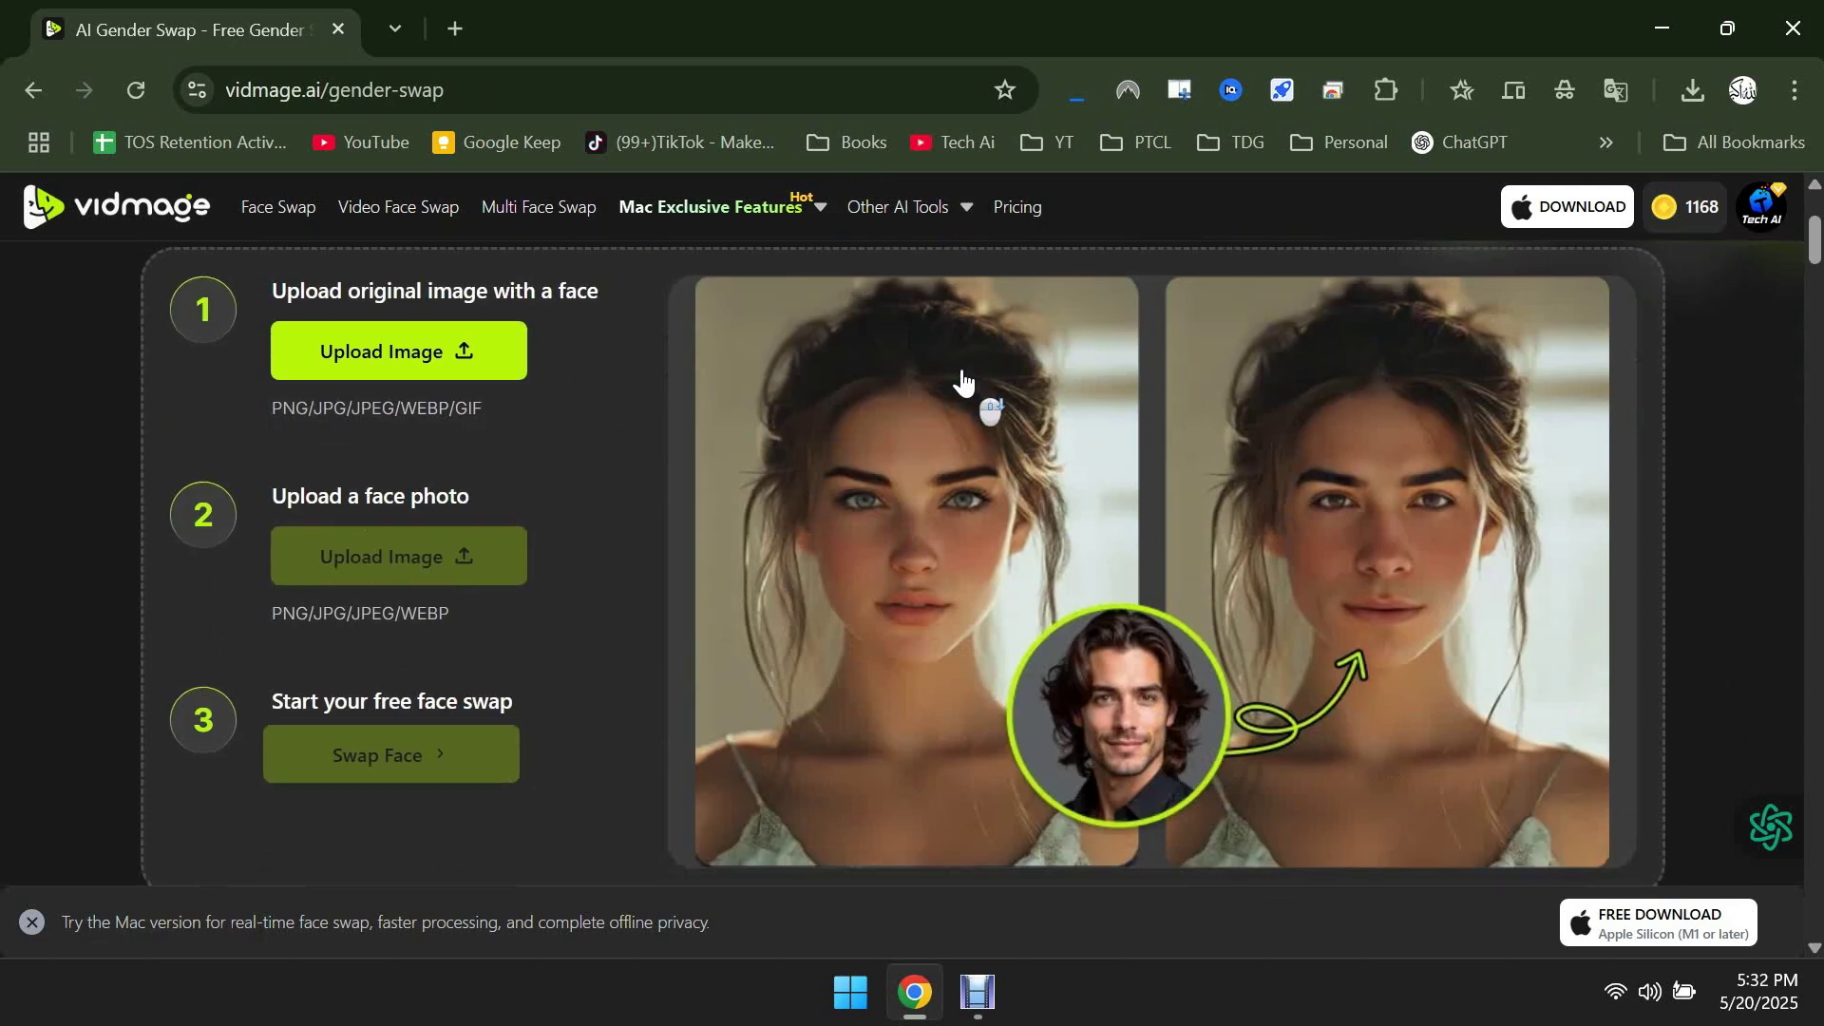
pyautogui.click(444, 355)
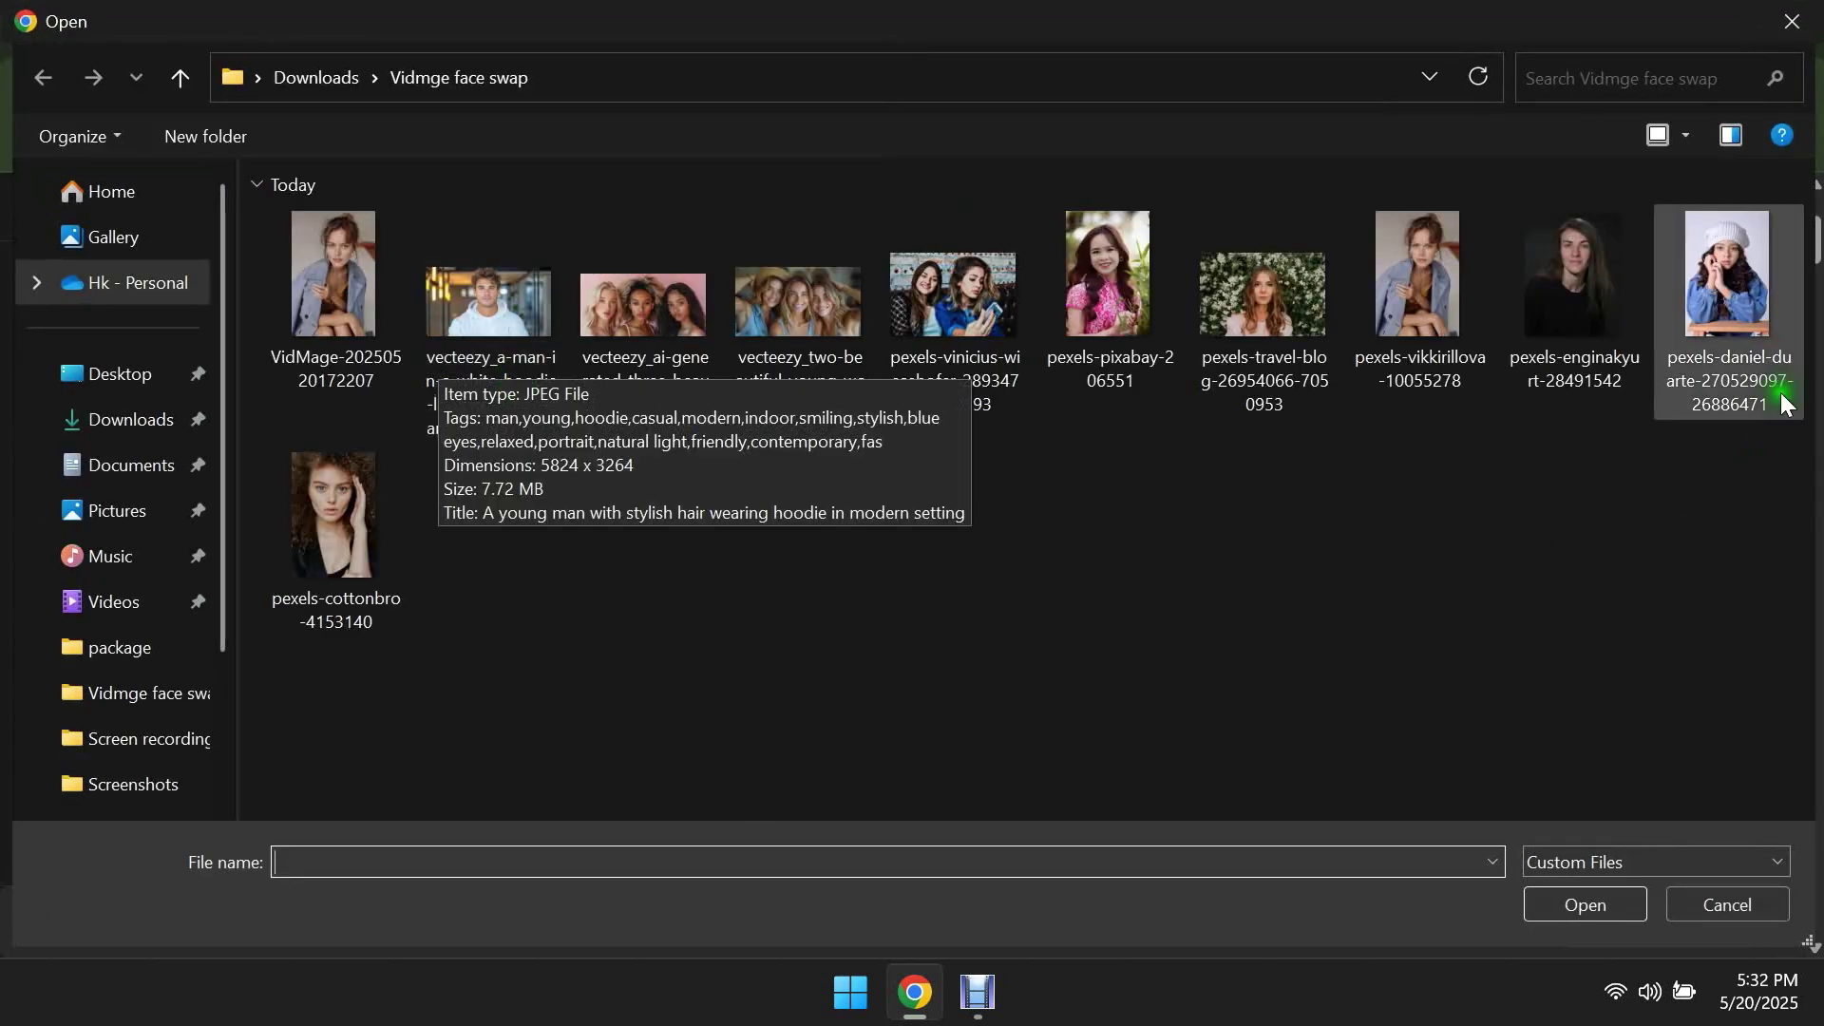
pyautogui.doubleClick(1571, 309)
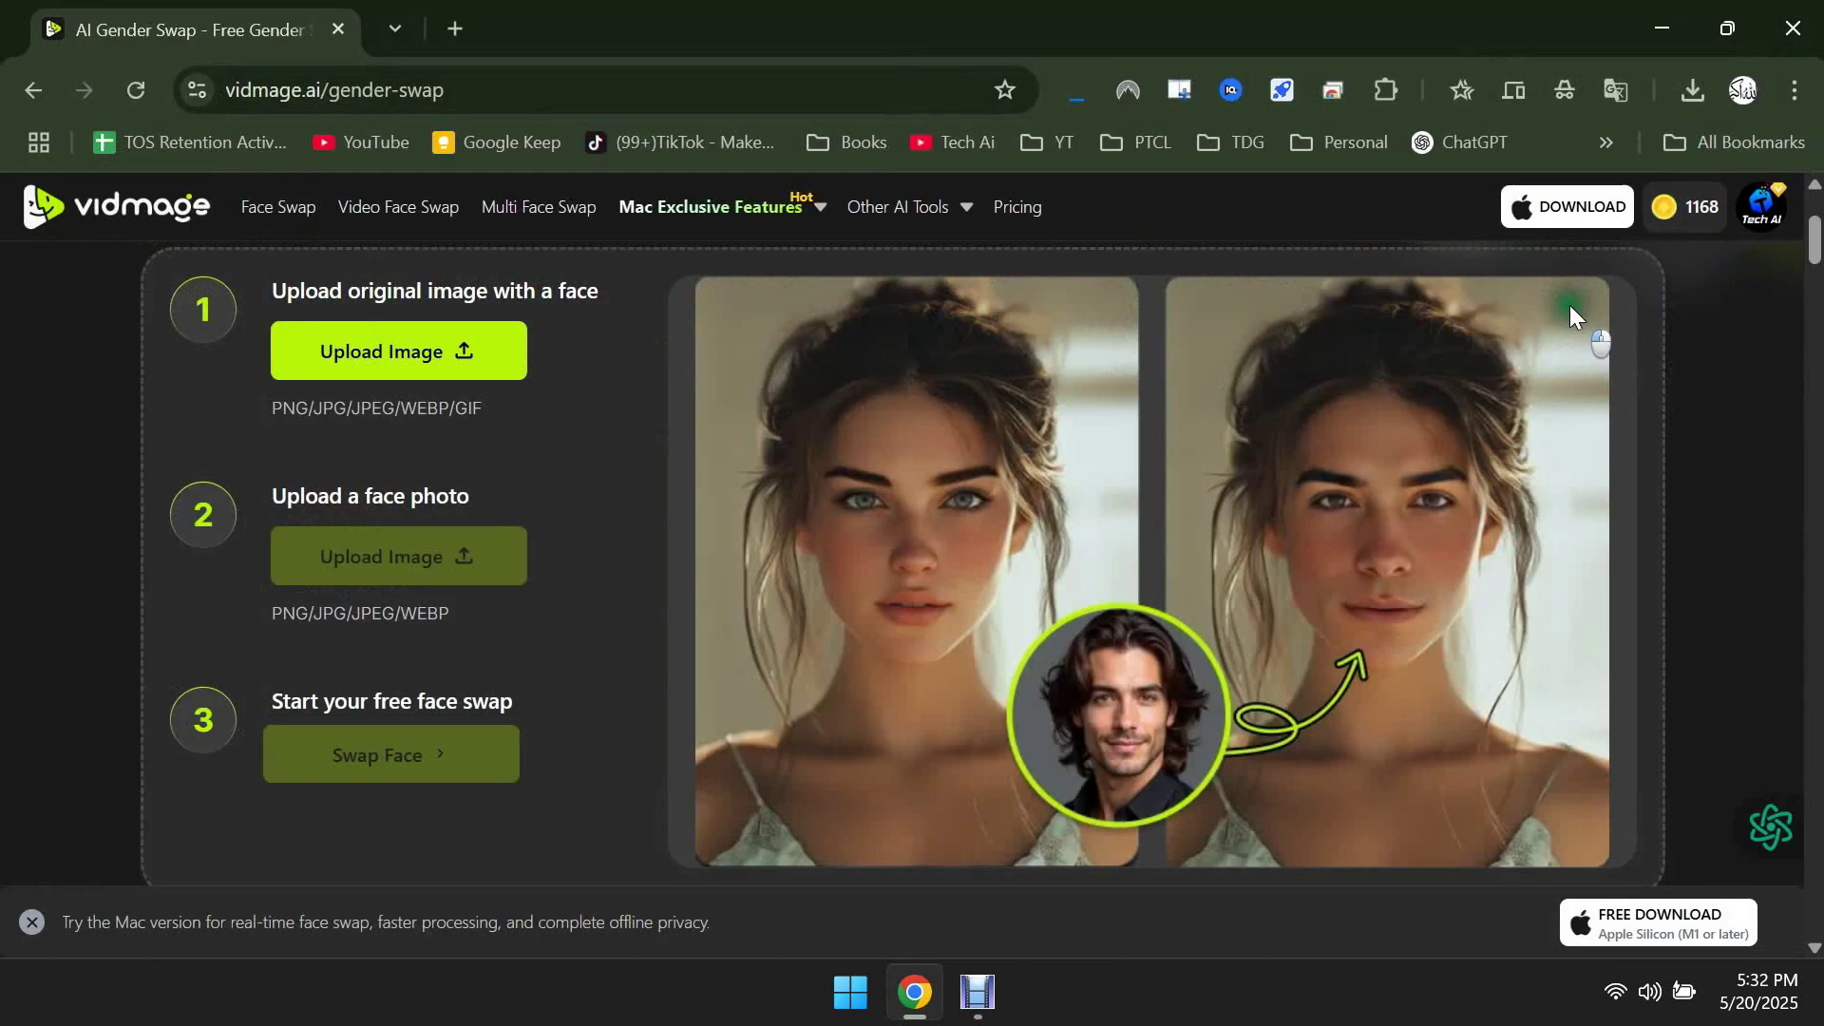
pyautogui.click(490, 556)
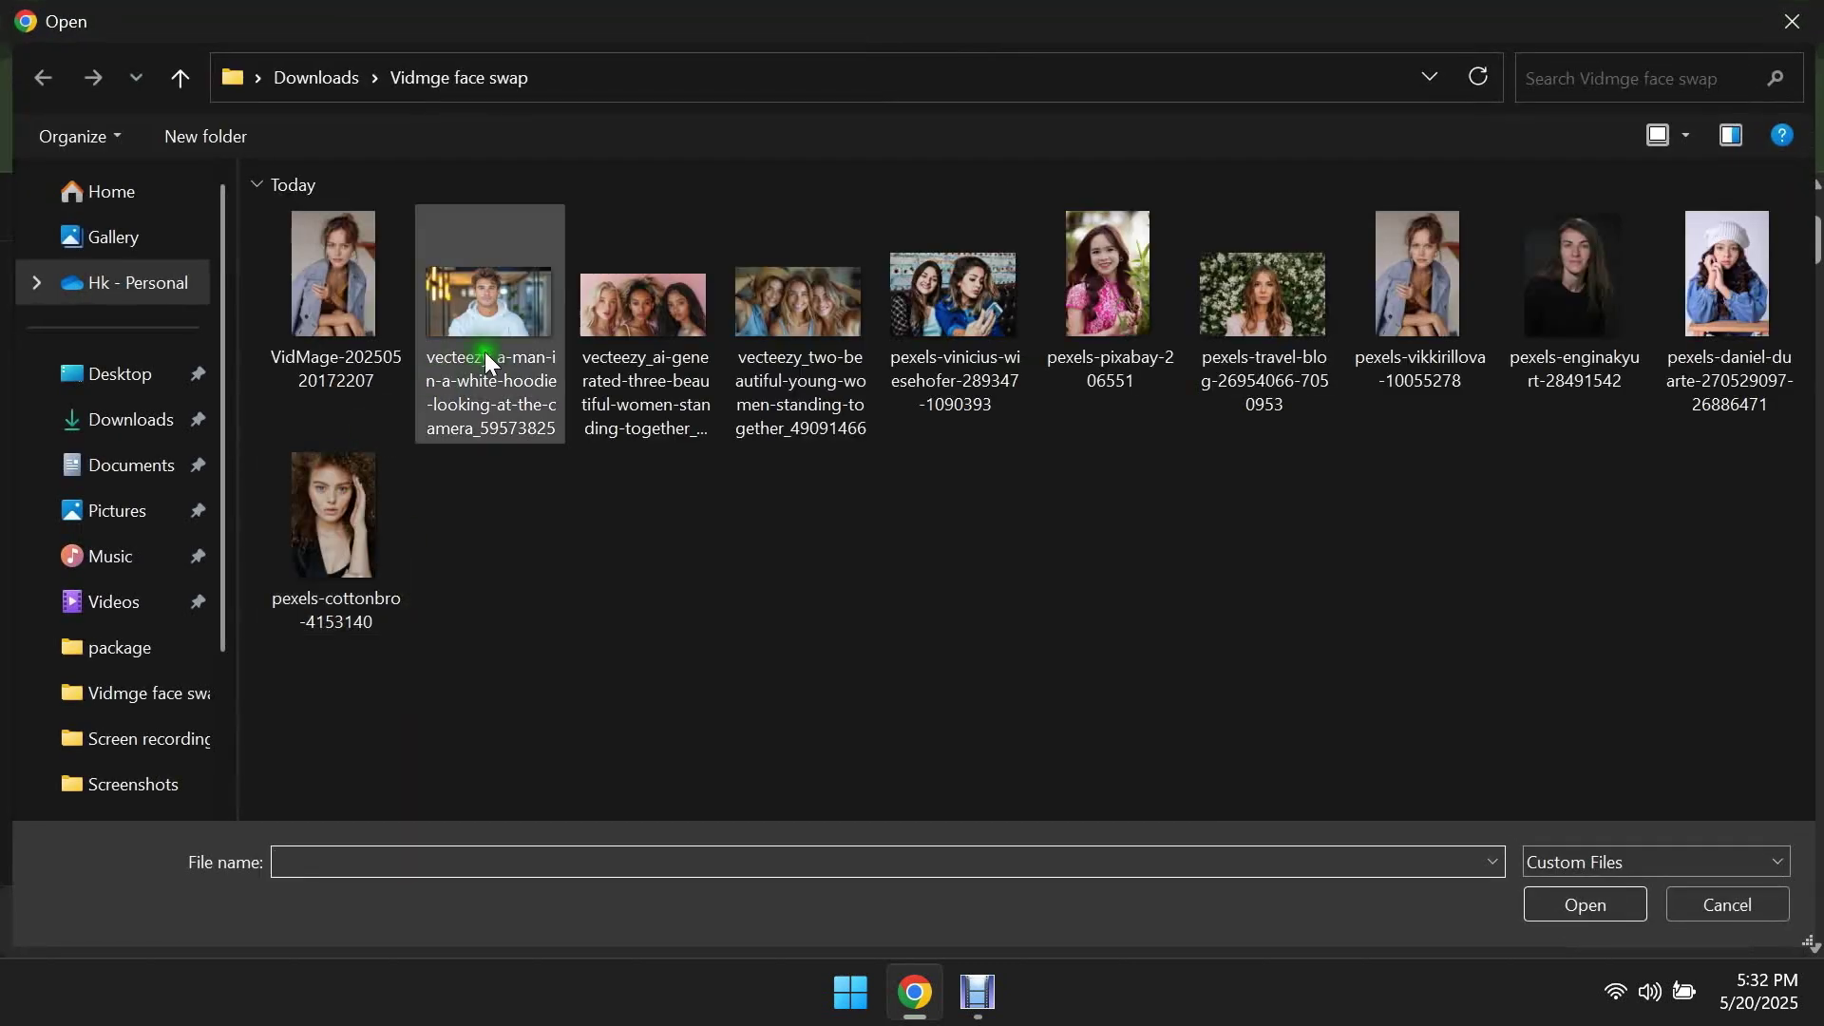
pyautogui.doubleClick(489, 361)
pyautogui.click(418, 776)
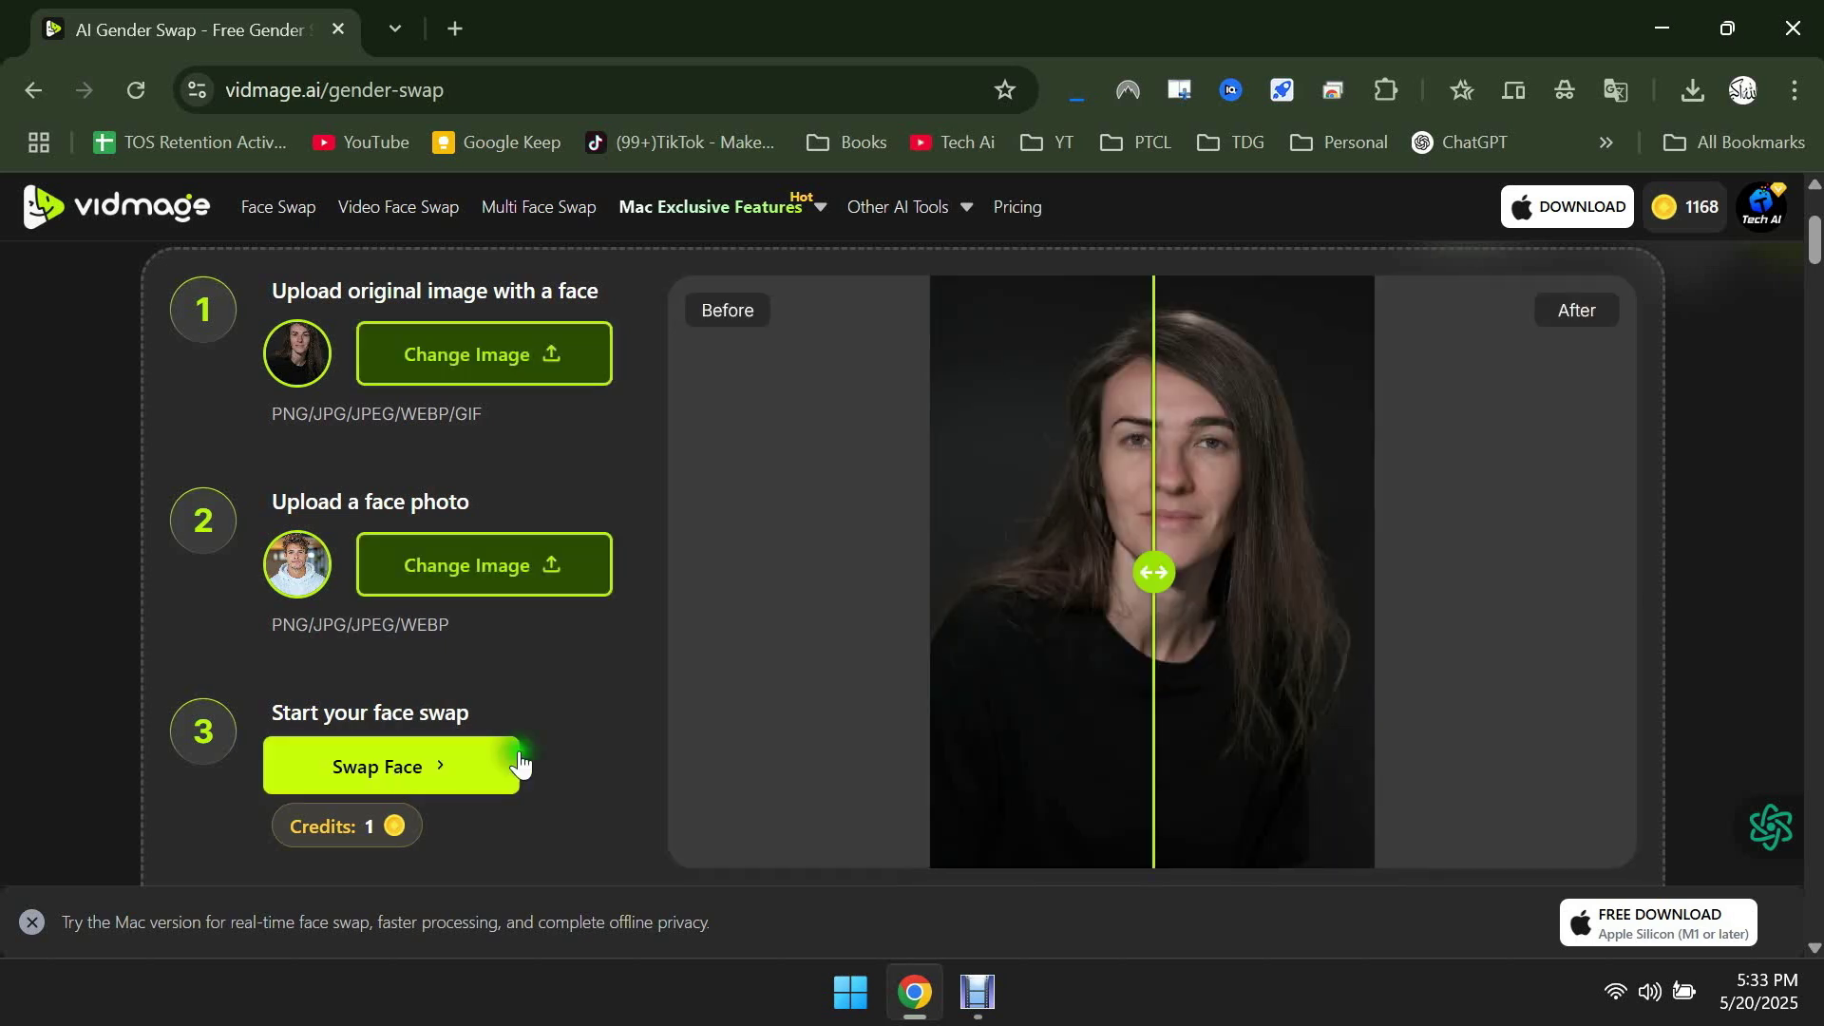
pyautogui.moveTo(1161, 579); pyautogui.dragTo(1083, 511)
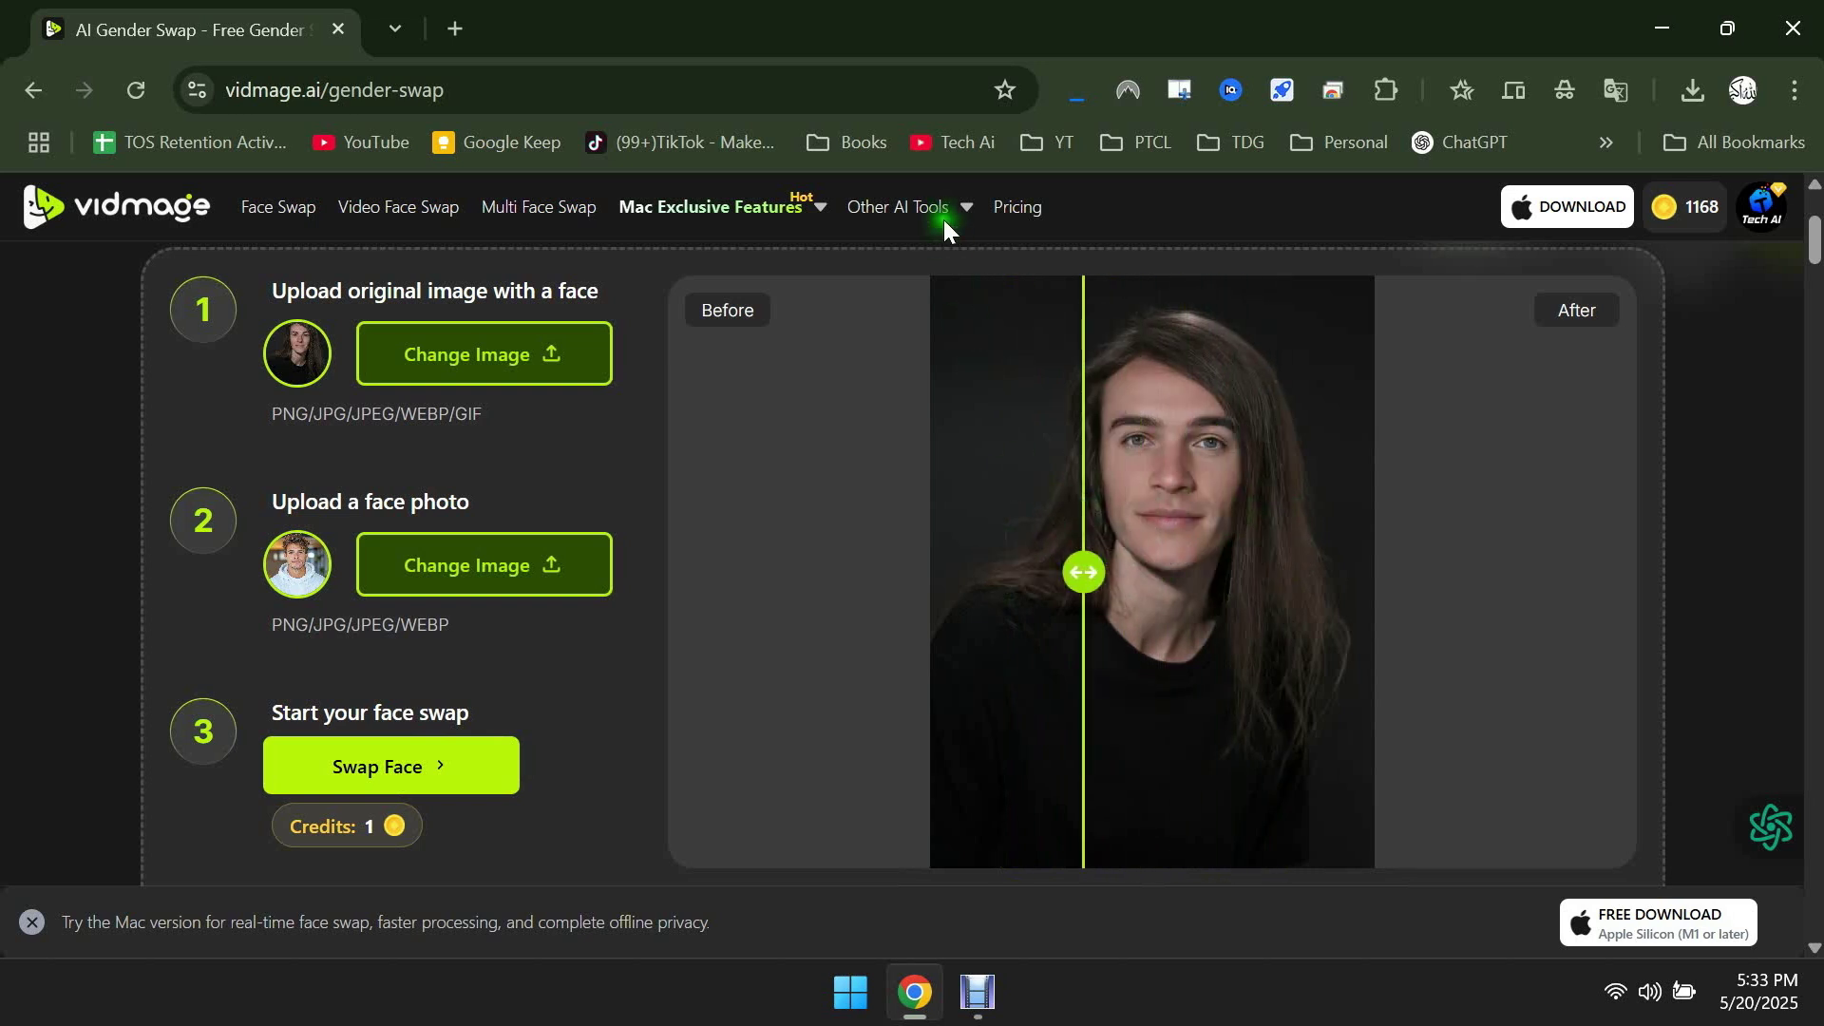
# Step: In Deep Fake Face Swap, swap the white-hat woman's face onto the pink-dress woman's portrait
pyautogui.moveTo(943, 221)
pyautogui.click(970, 561)
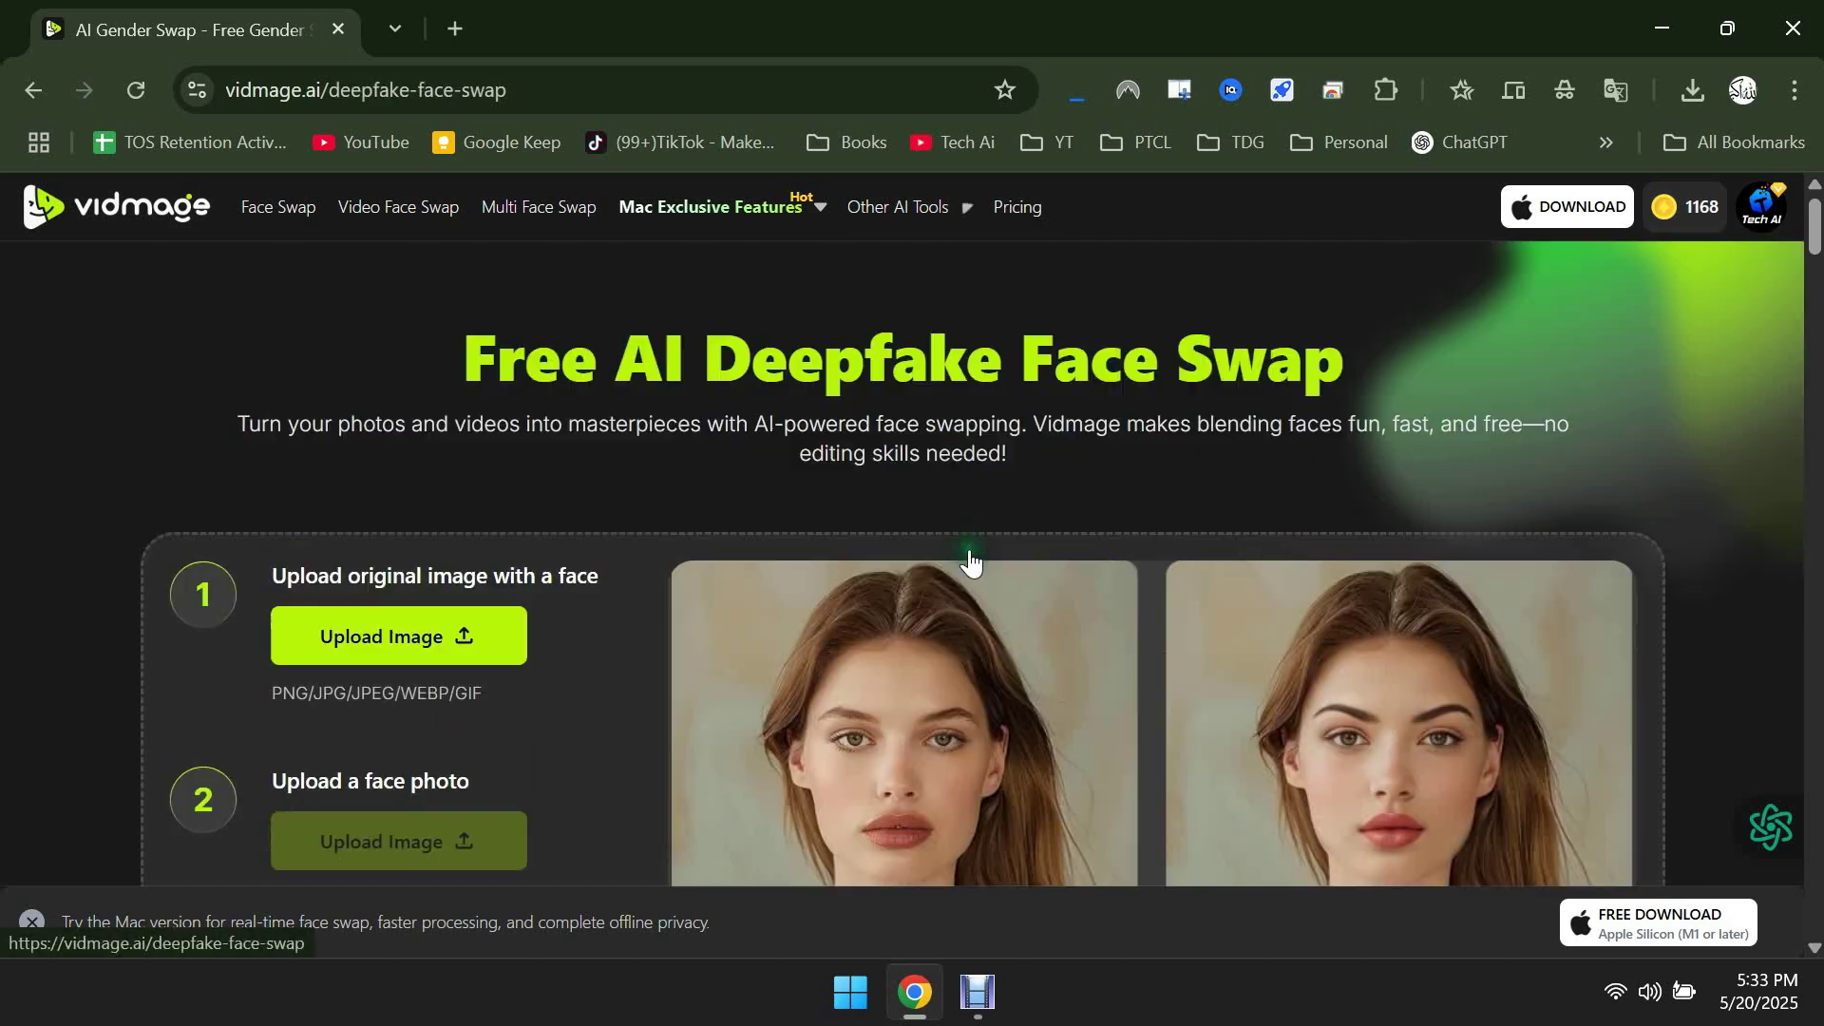
pyautogui.click(266, 338)
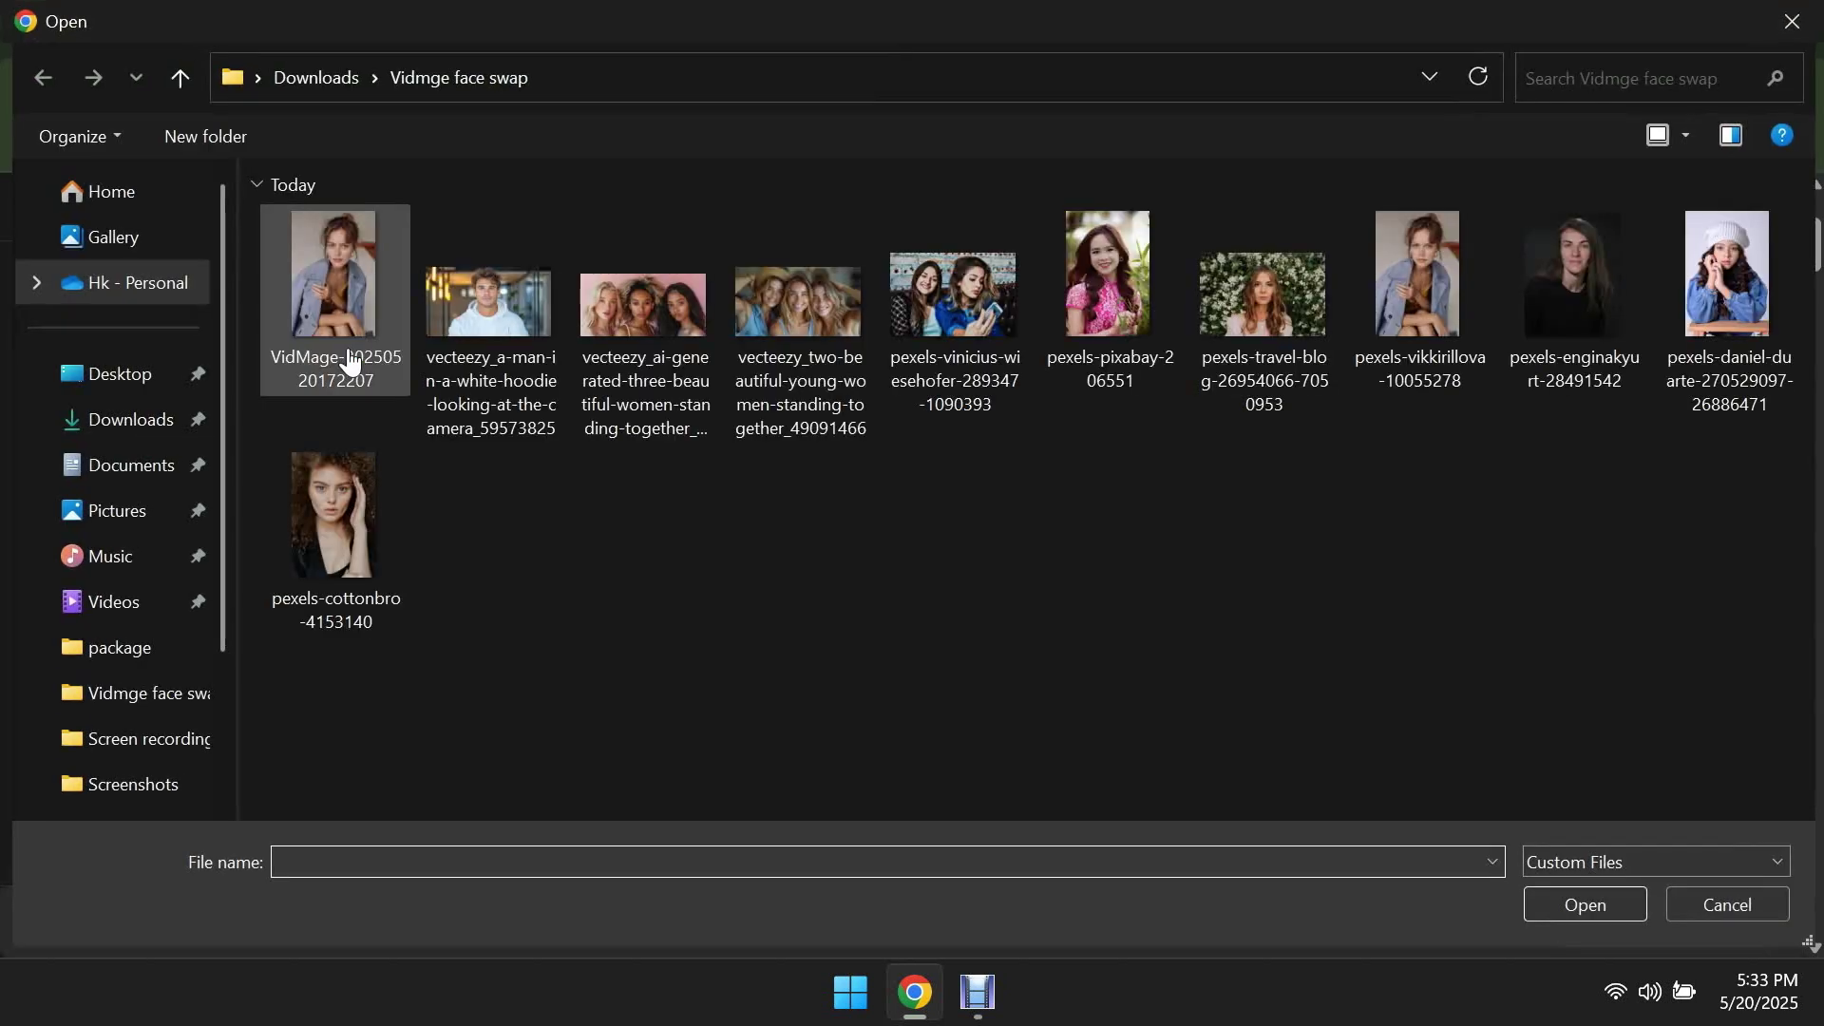
pyautogui.doubleClick(1050, 375)
pyautogui.click(470, 563)
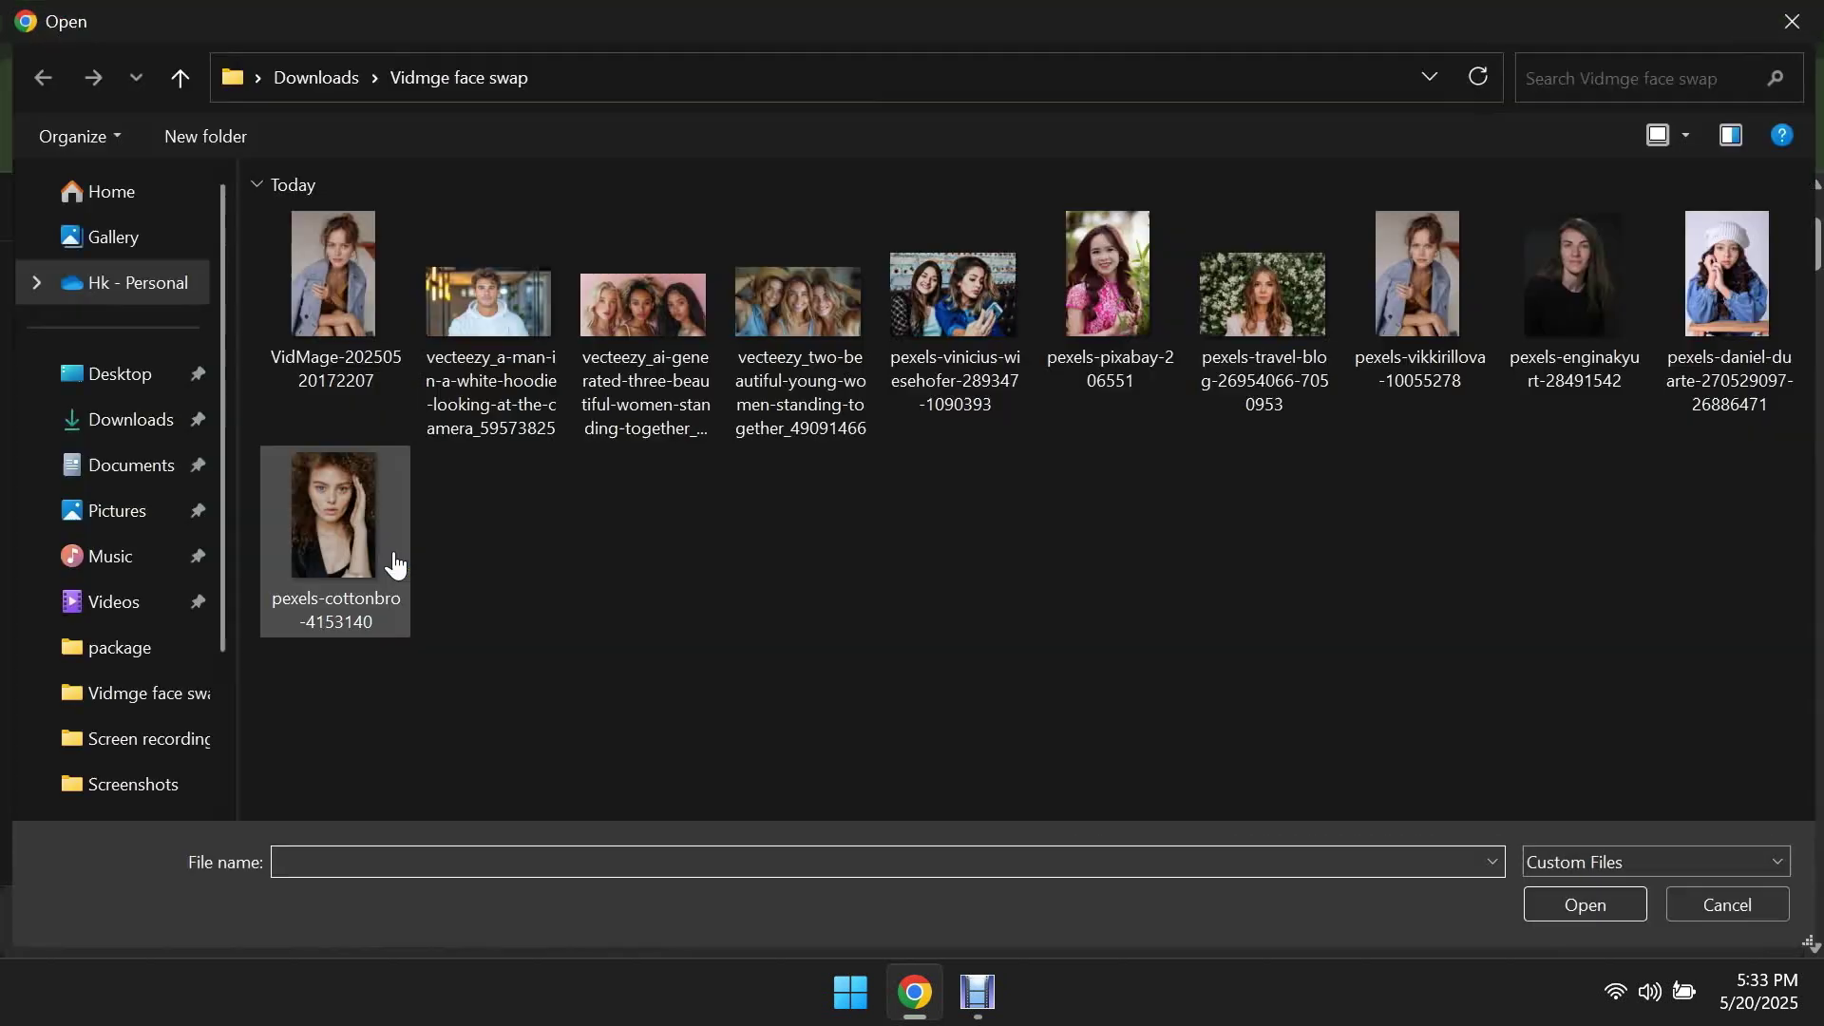
pyautogui.doubleClick(1710, 290)
pyautogui.click(482, 778)
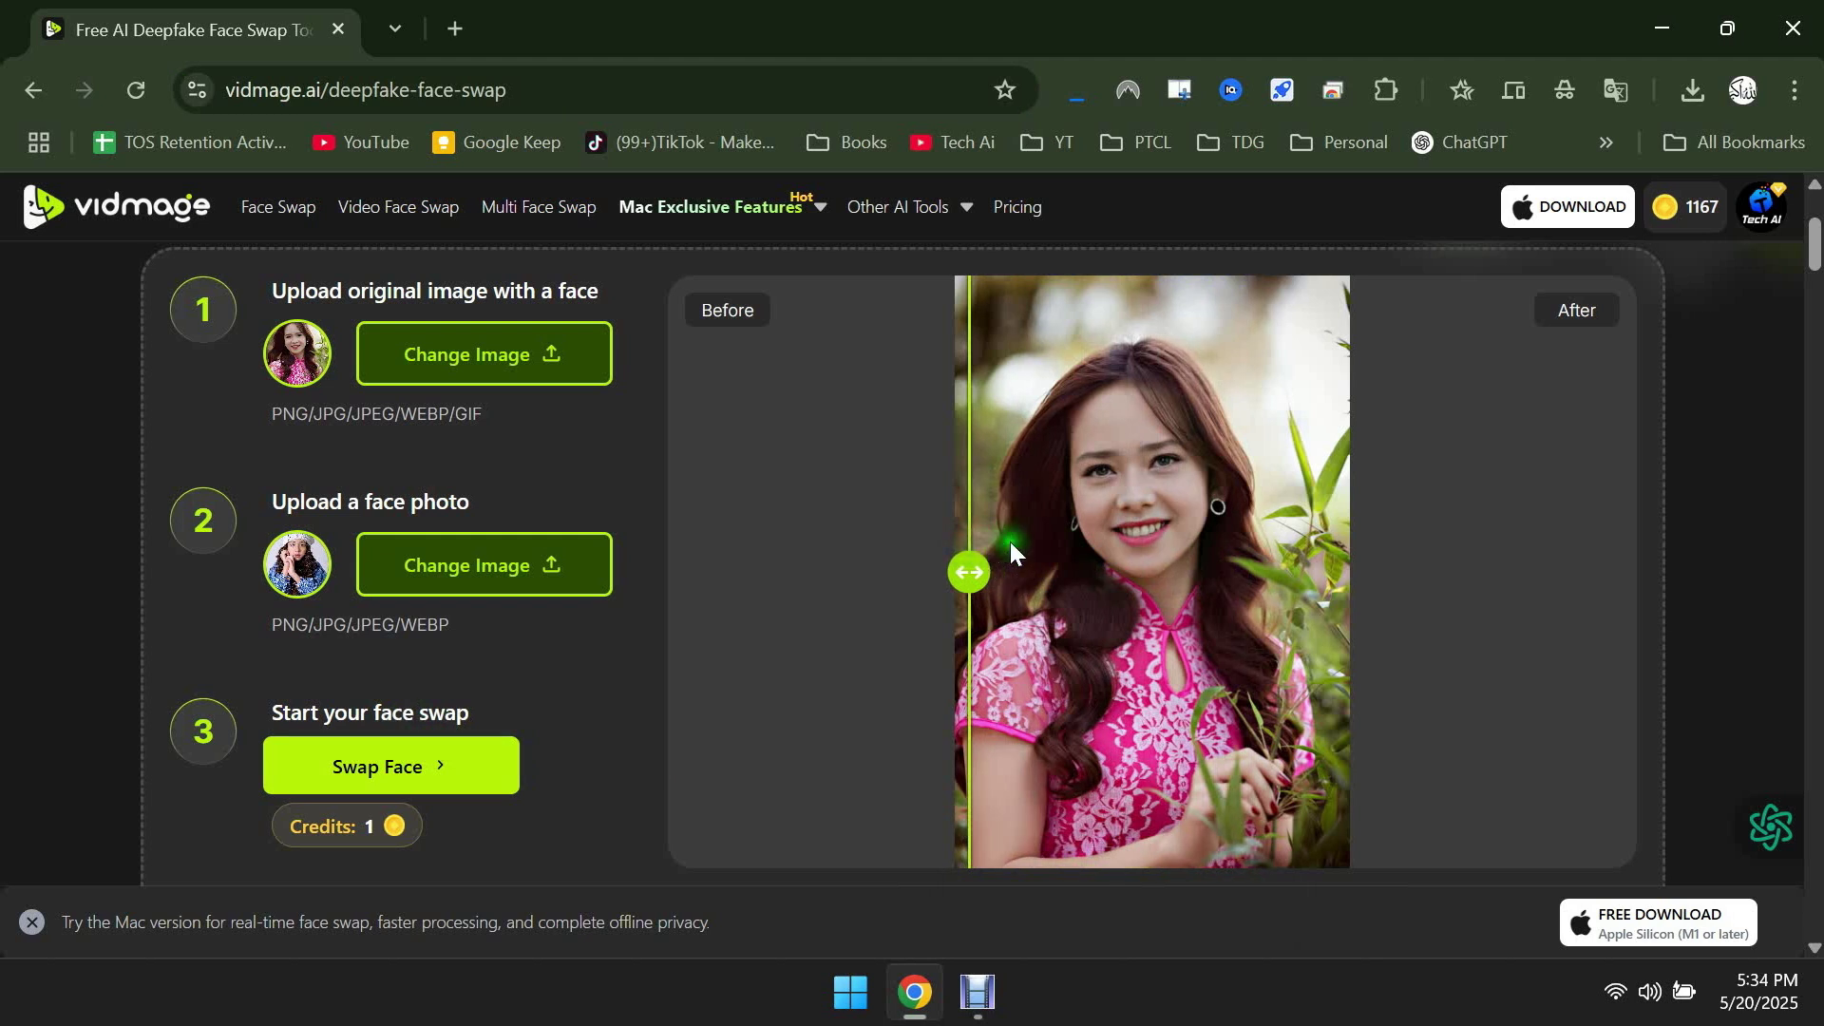
# Step: Save the deepfake result as VidMage-20250520173440.jpg and close the multiple-downloads prompt
pyautogui.scroll(-3, 1322, 623)
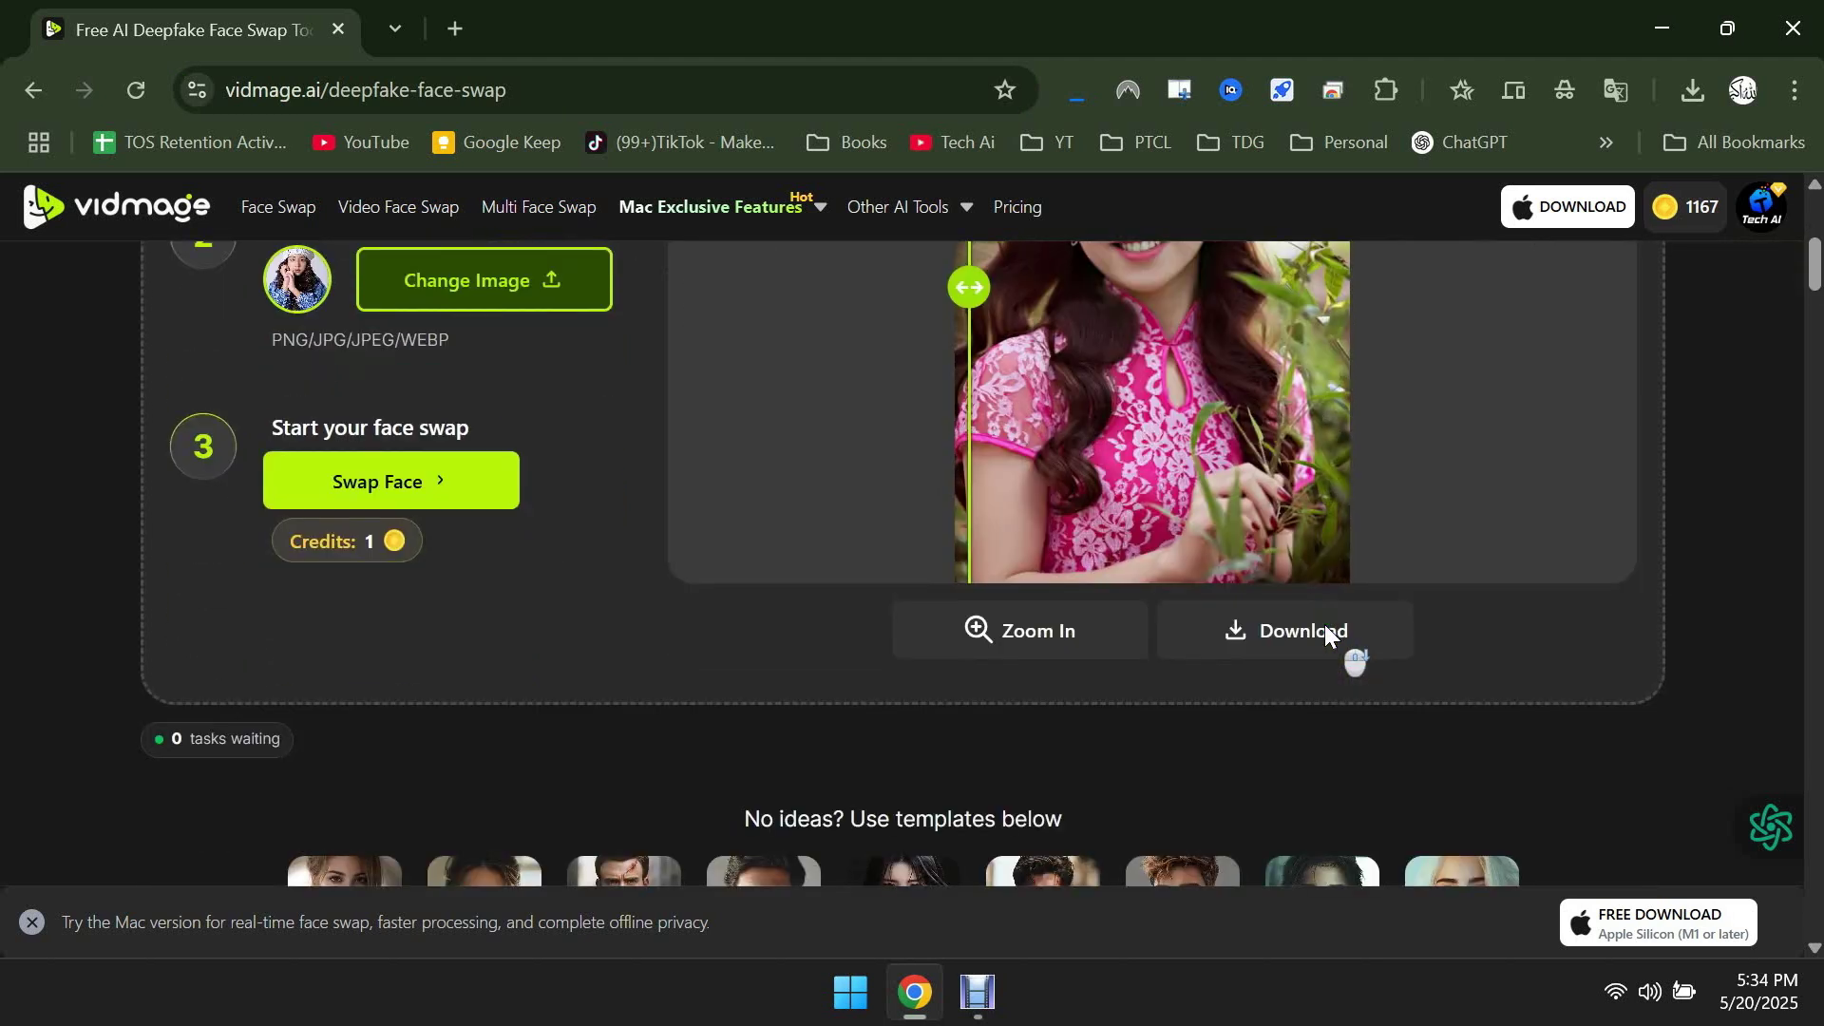
pyautogui.click(1302, 651)
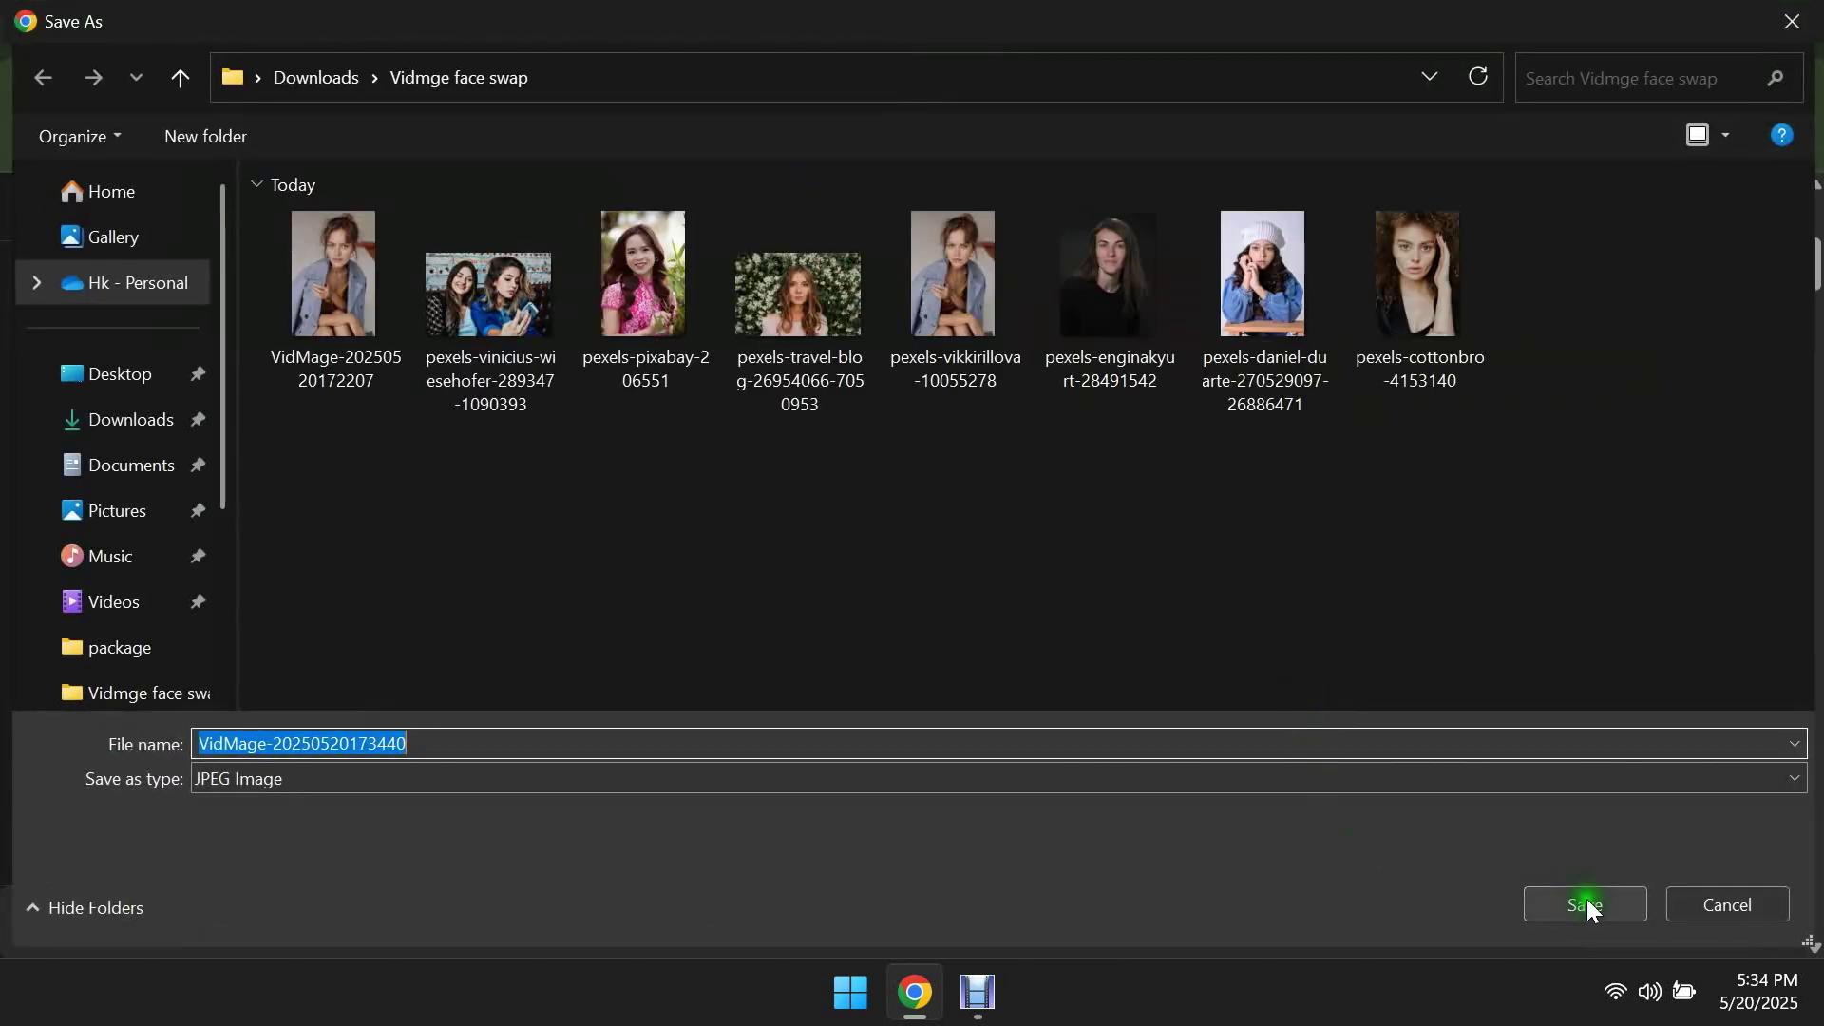
pyautogui.click(1586, 905)
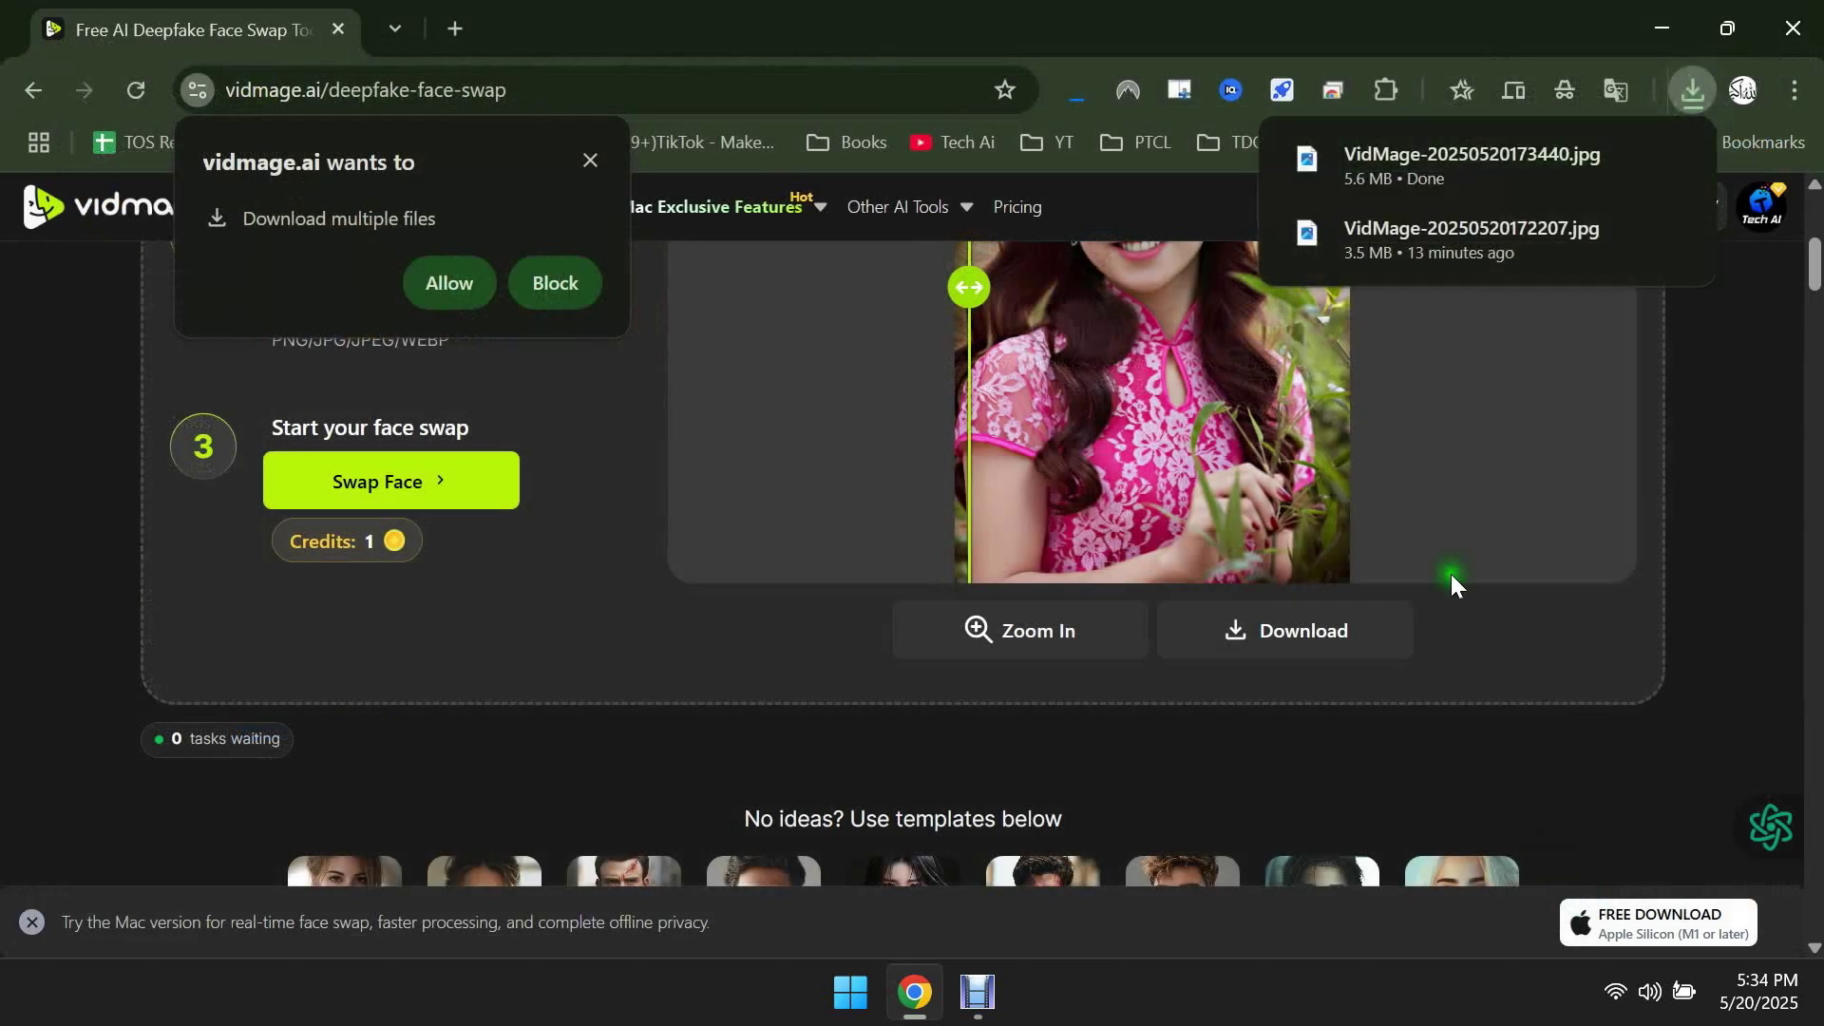
pyautogui.click(591, 166)
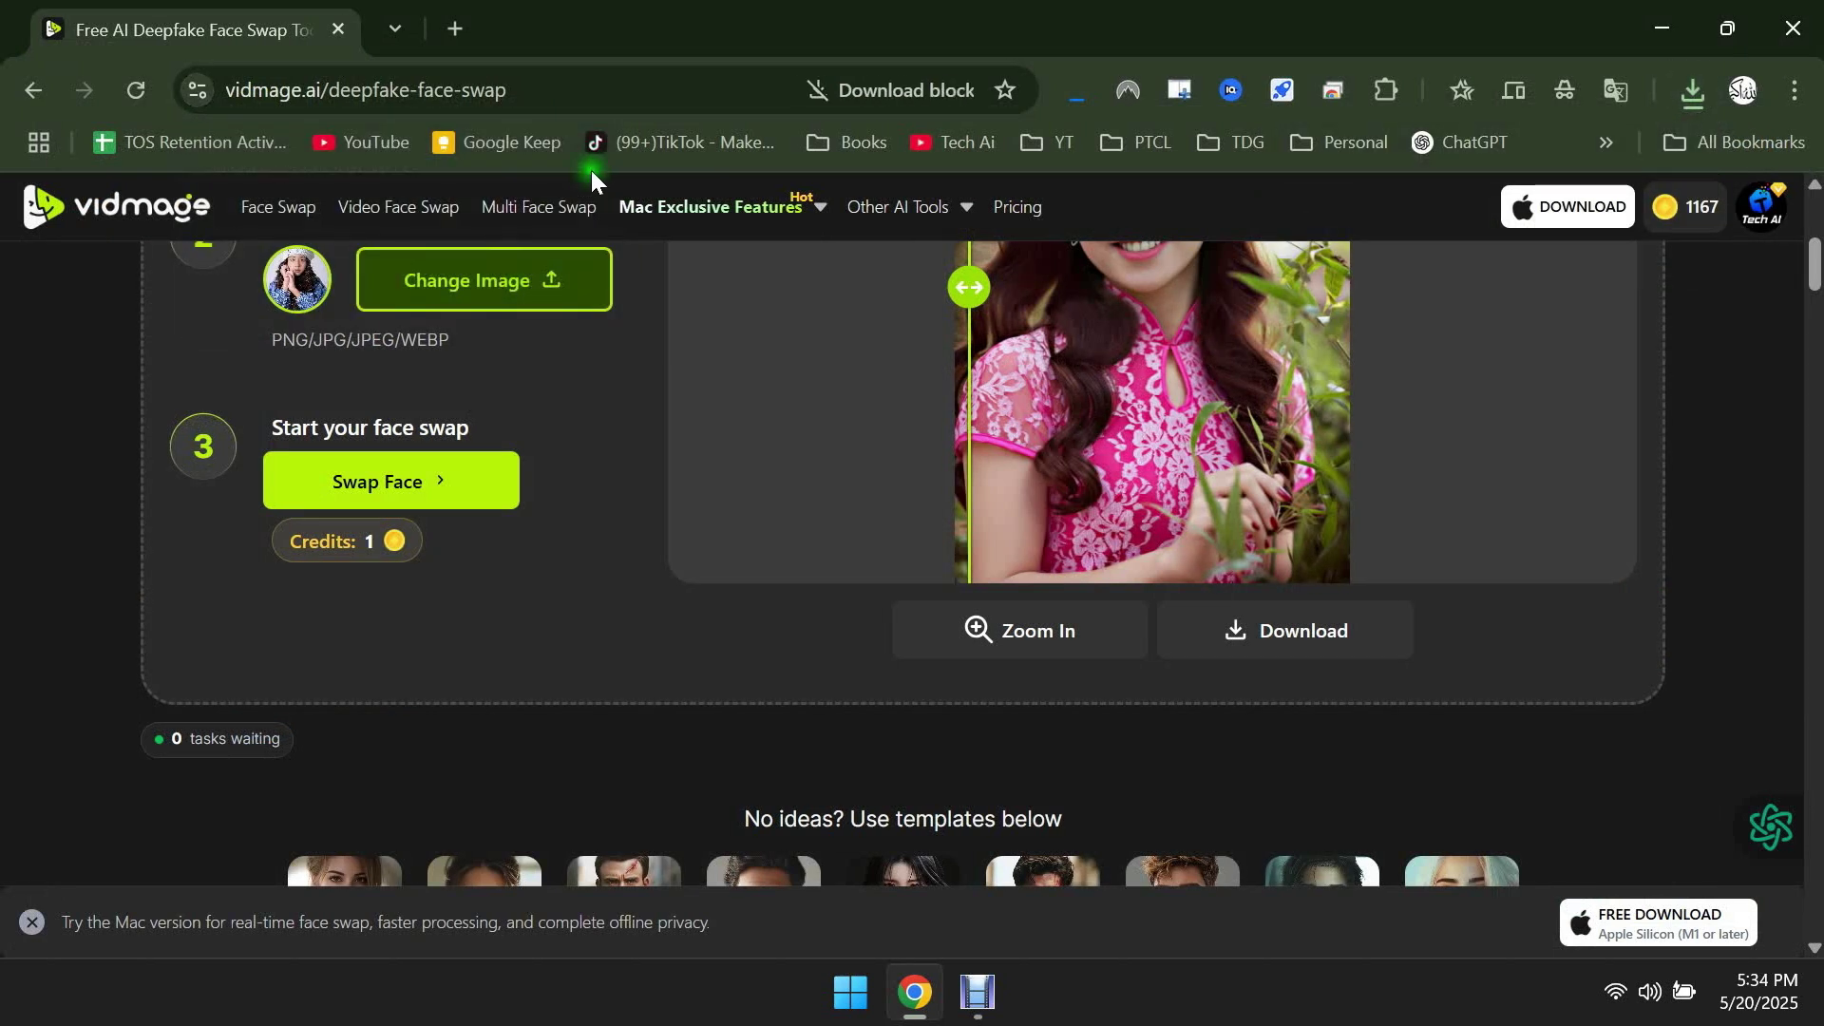
# Step: Browse the Pricing page comparing the $14.99 Monthly Plan with the $8.33 Yearly Plan
pyautogui.click(1006, 220)
pyautogui.scroll(-6, 1348, 371)
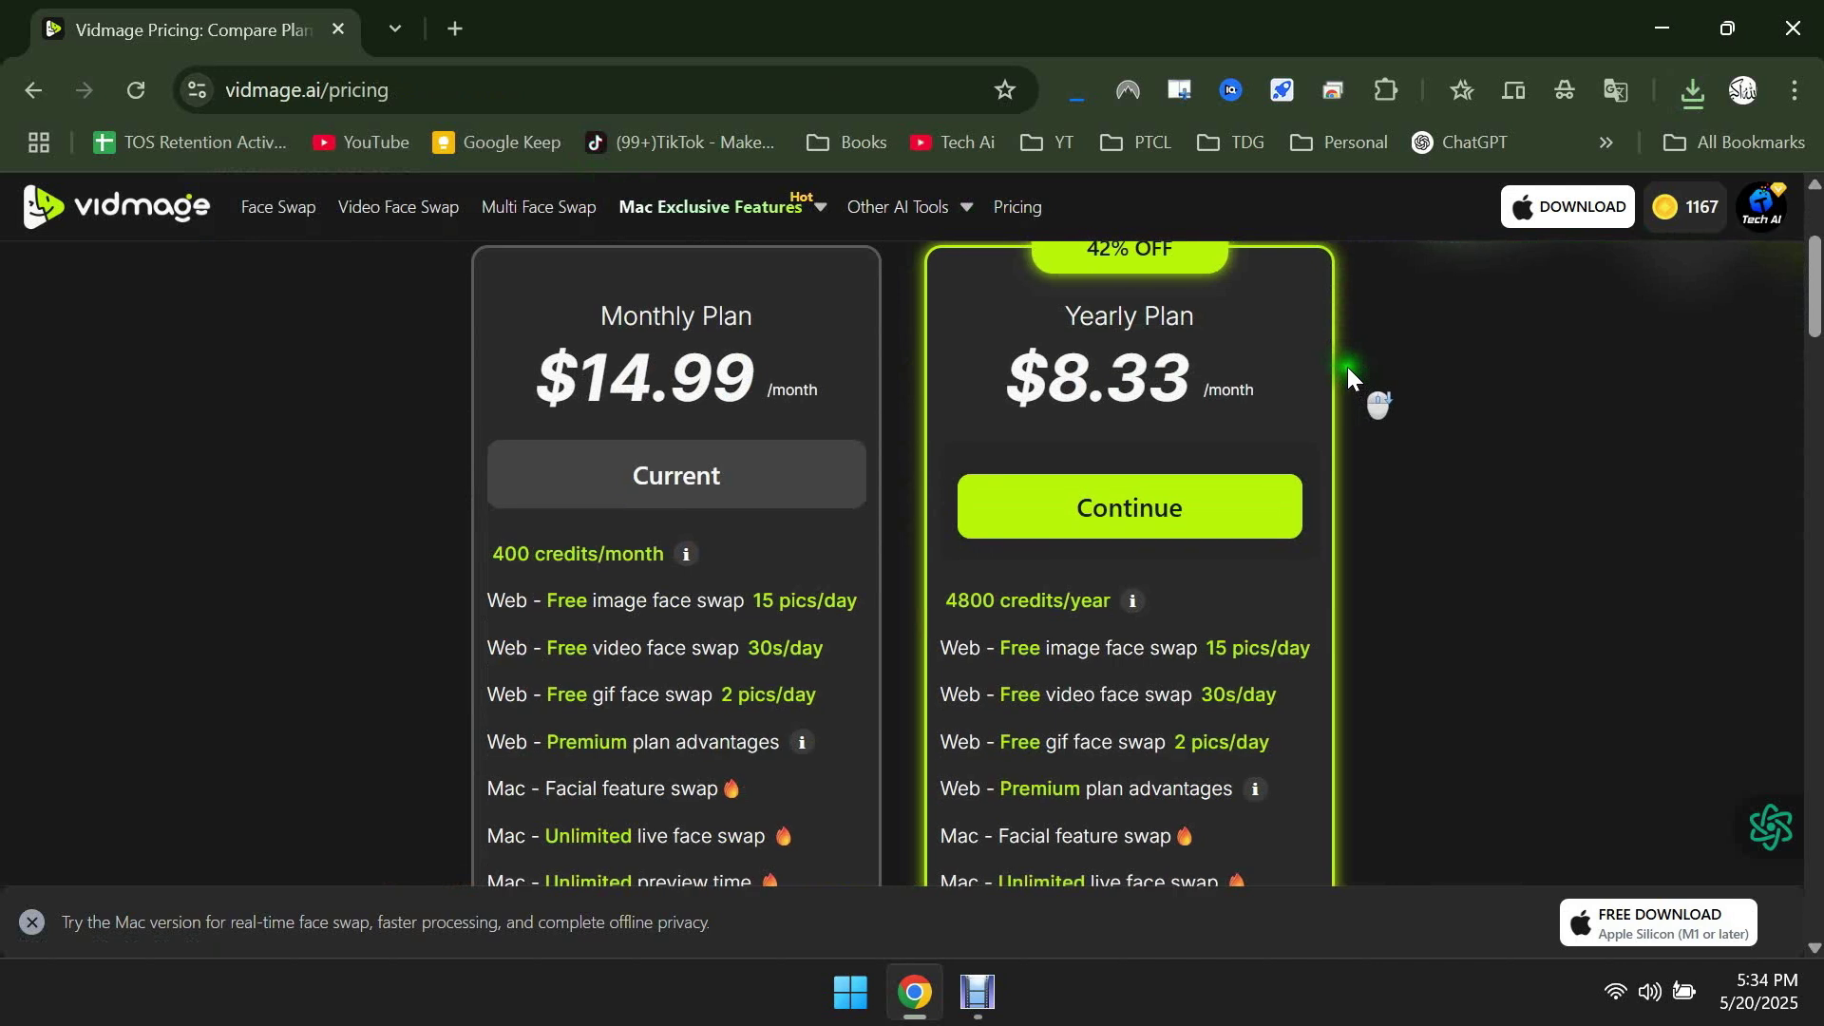
pyautogui.scroll(3, 1348, 374)
pyautogui.scroll(2, 846, 582)
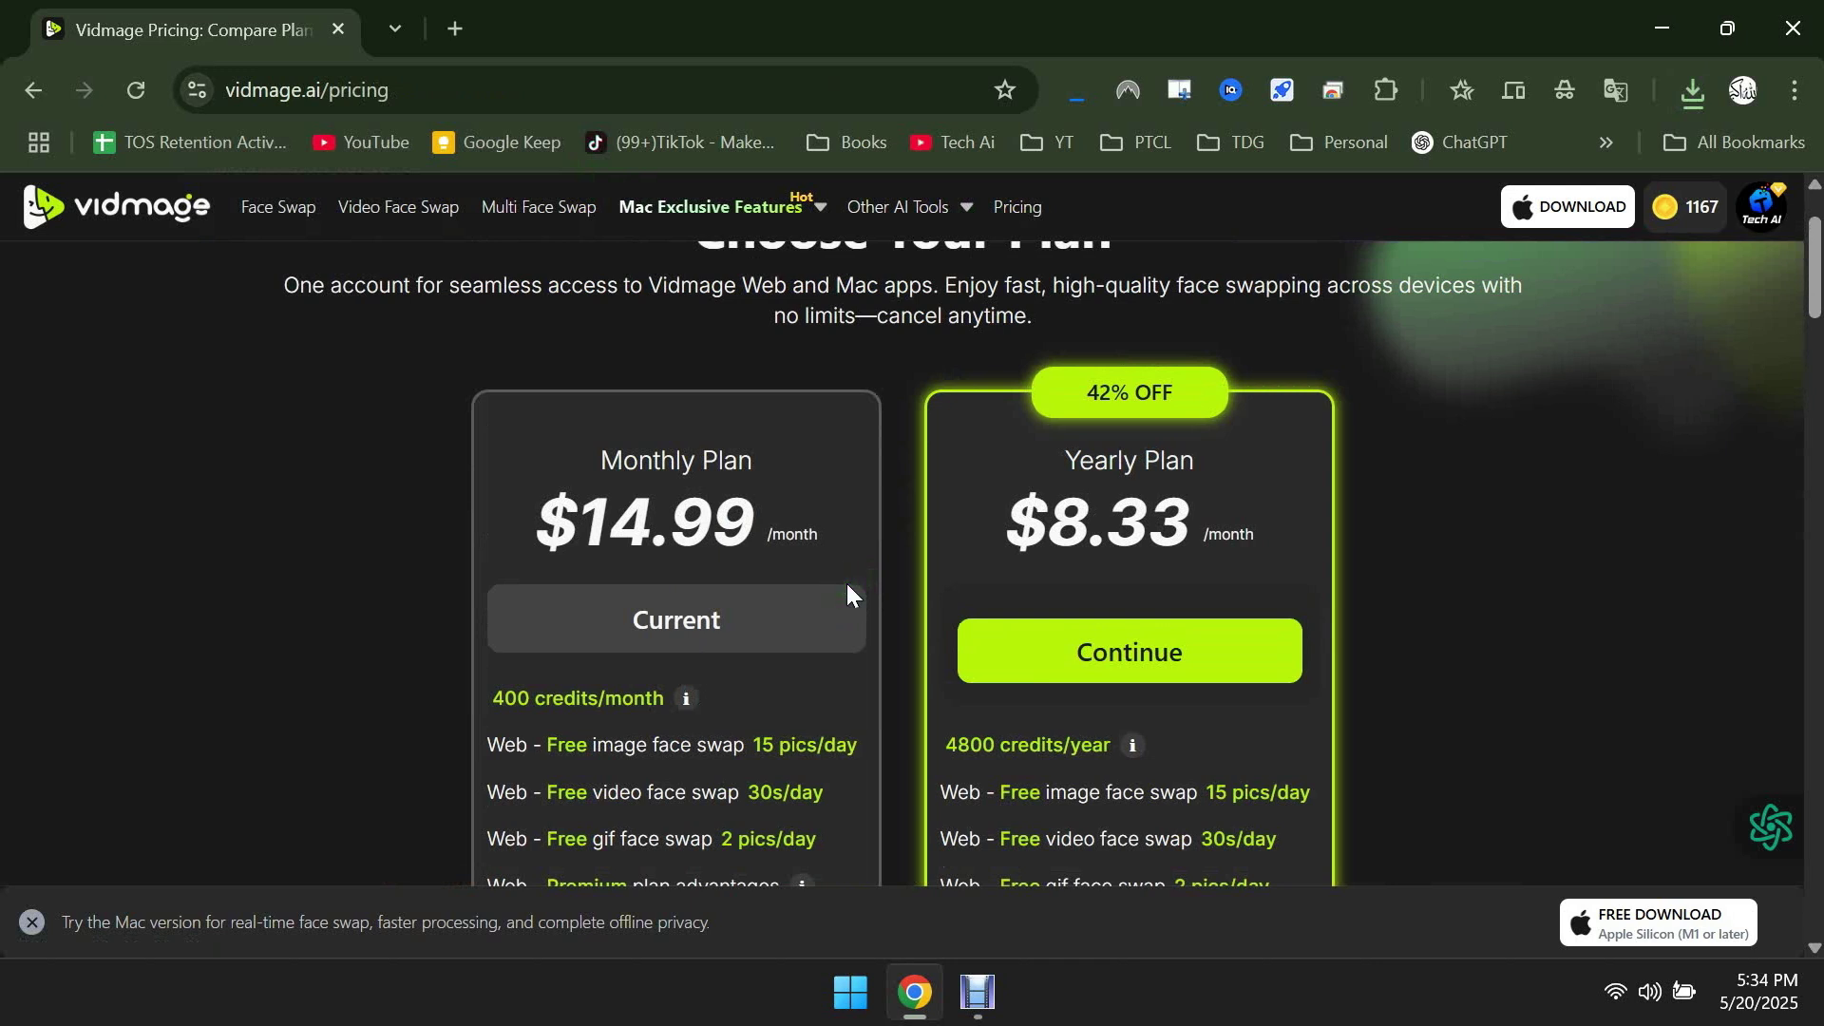
pyautogui.scroll(-2, 847, 583)
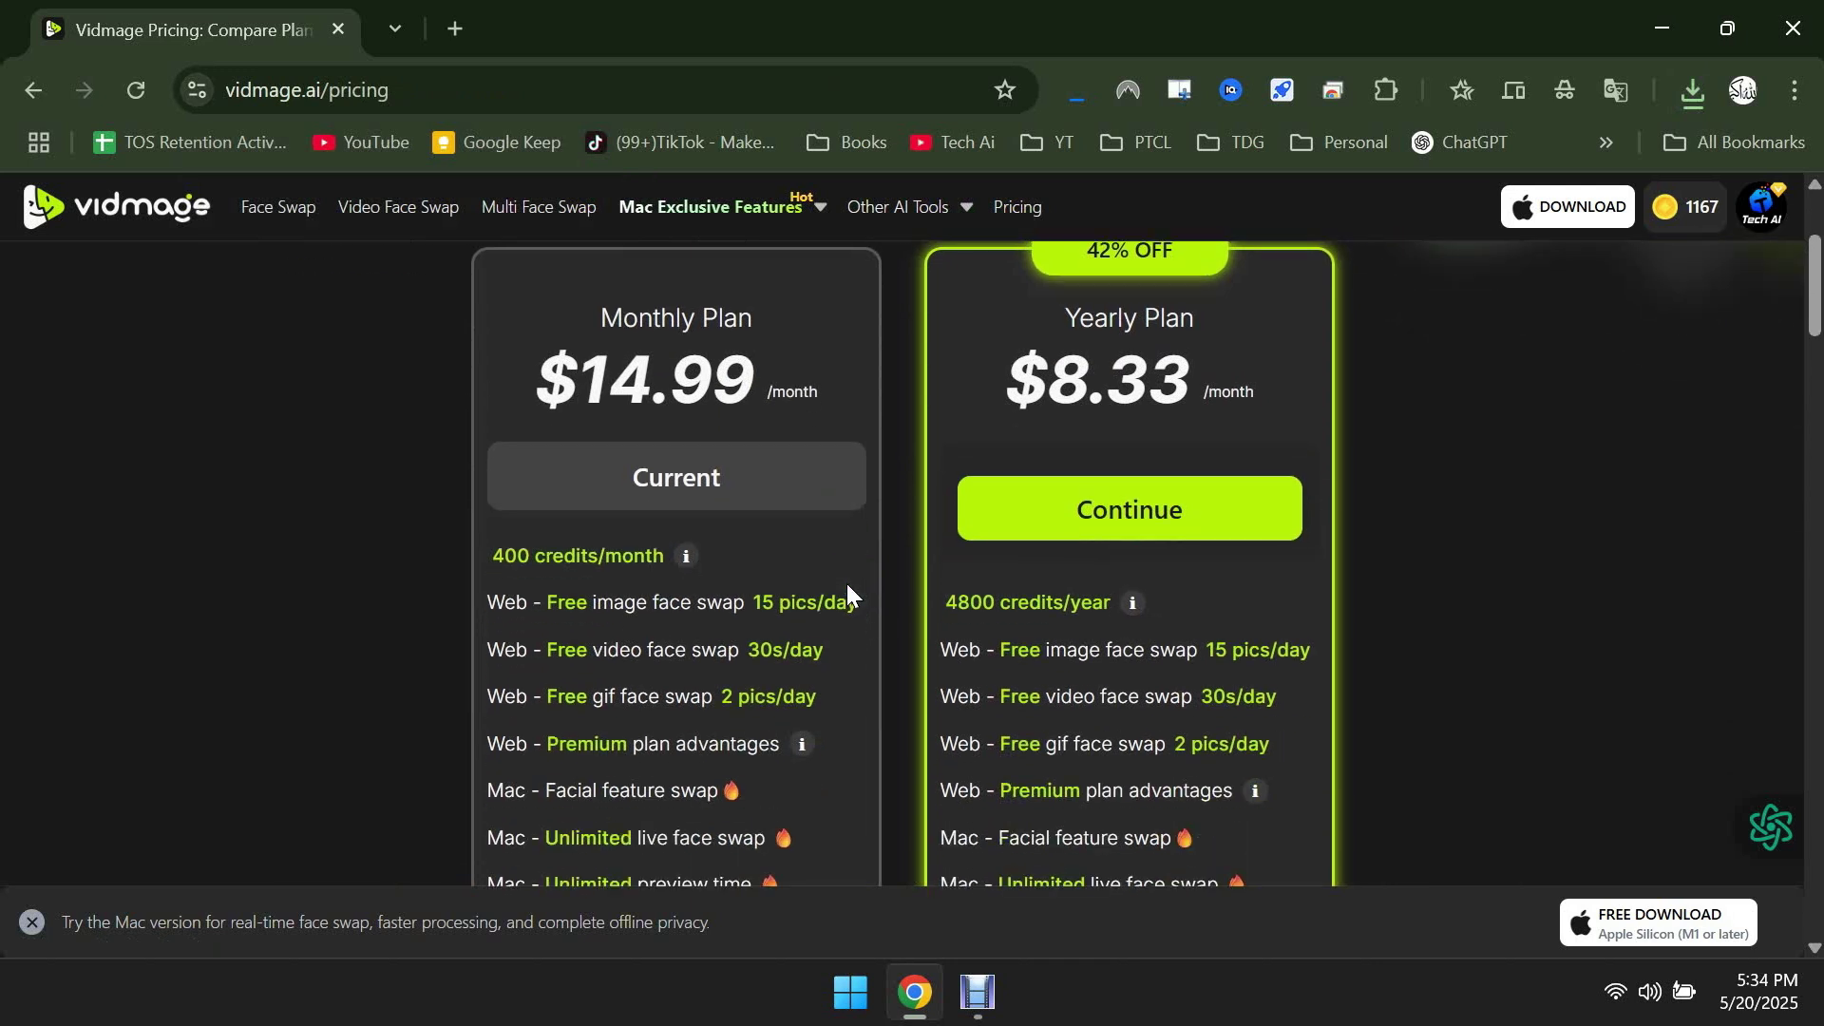
pyautogui.scroll(-2, 741, 433)
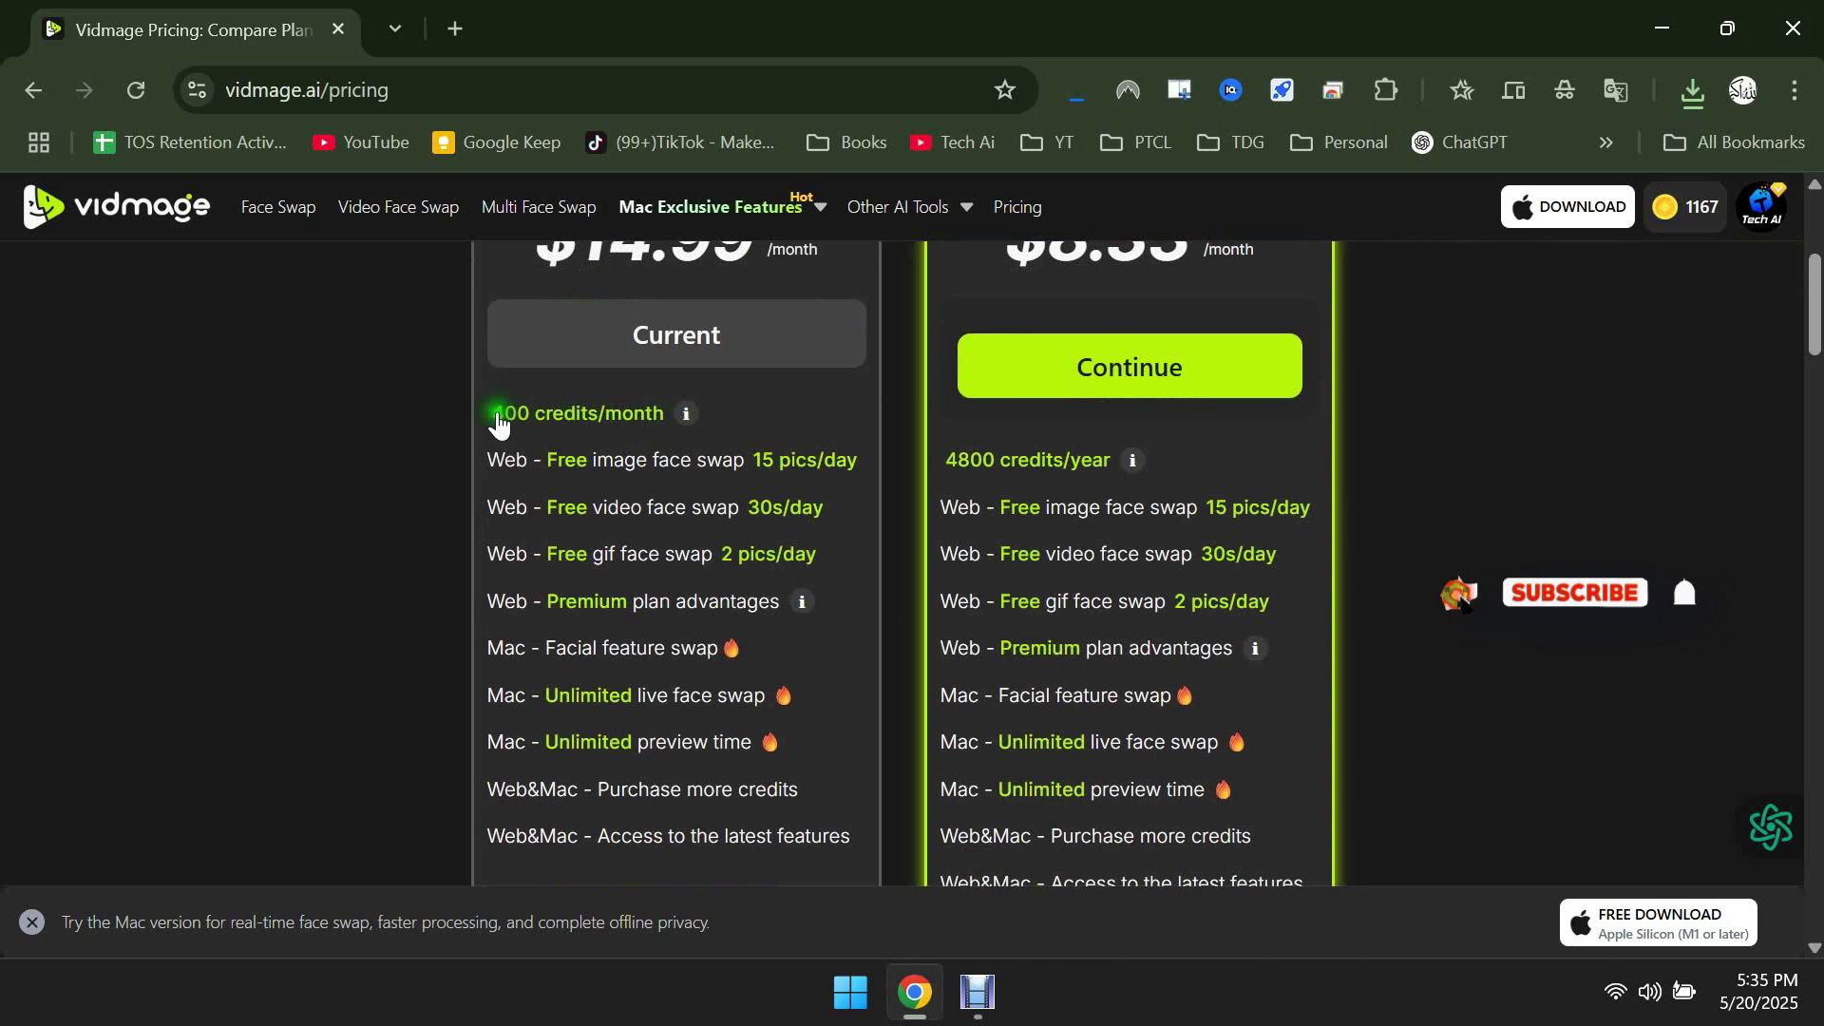